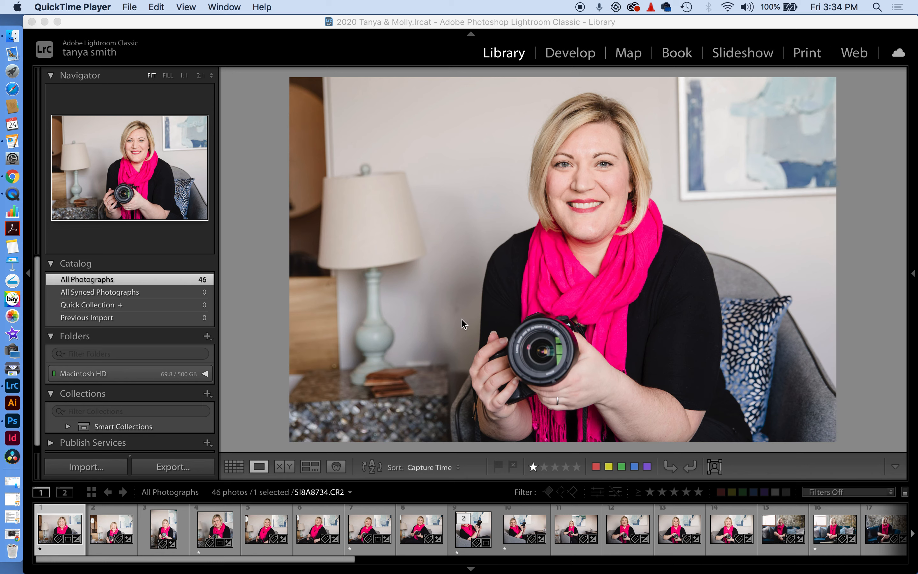
# Bring Lightroom Classic's Library to the front and scroll the left panel
pyautogui.click(78, 552)
pyautogui.scroll(-1, 188, 309)
pyautogui.scroll(-2, 158, 338)
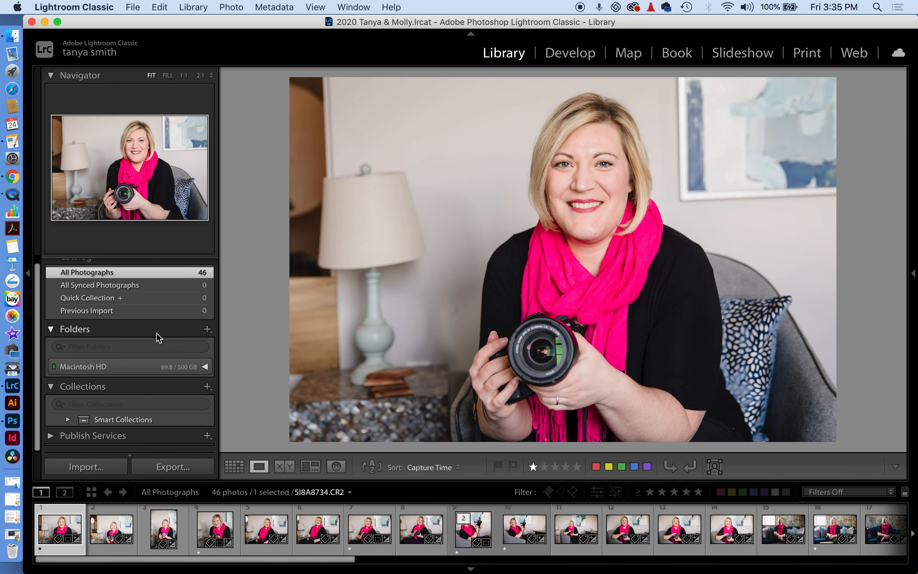
# Move the portrait into Develop and apply the 10. RESET ALL preset
pyautogui.click(570, 53)
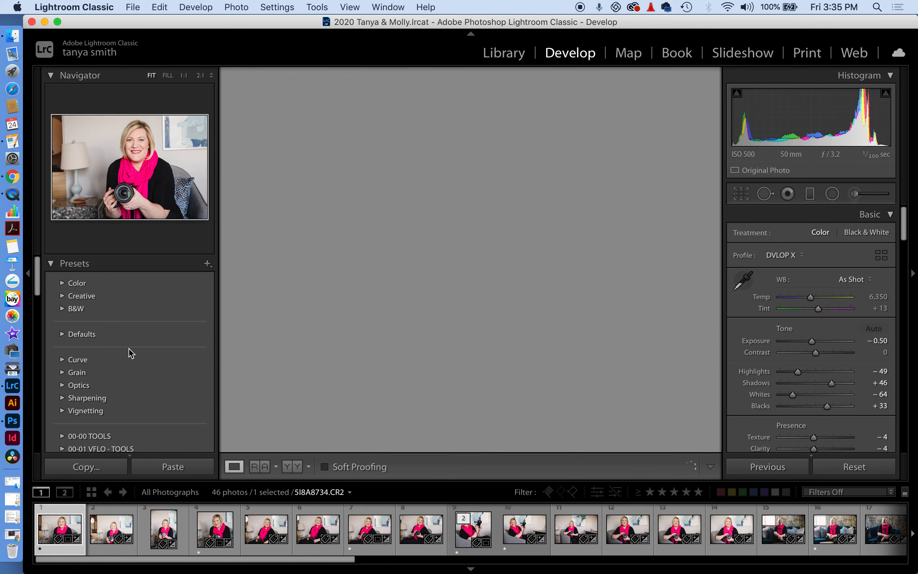
pyautogui.scroll(-5, 123, 313)
pyautogui.click(123, 312)
pyautogui.scroll(-3, 124, 315)
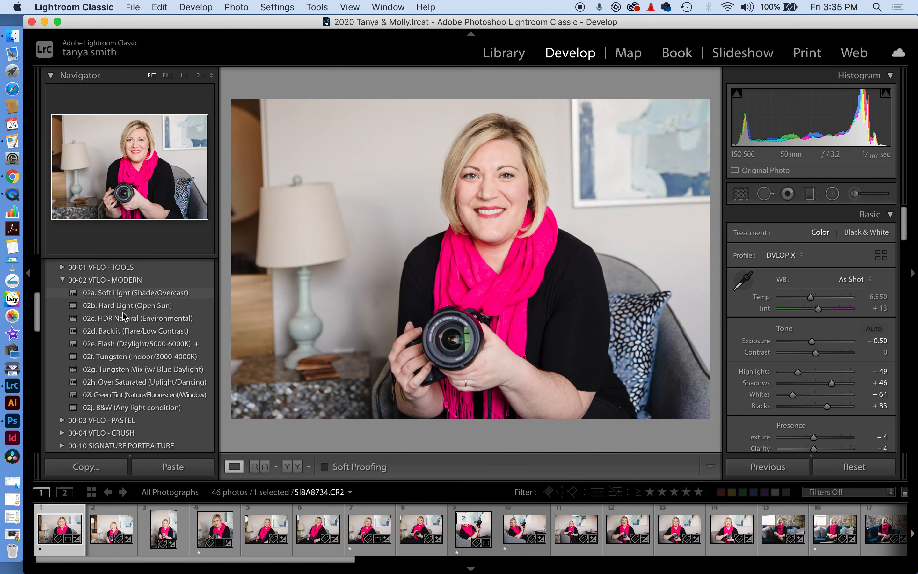
pyautogui.scroll(-10, 120, 374)
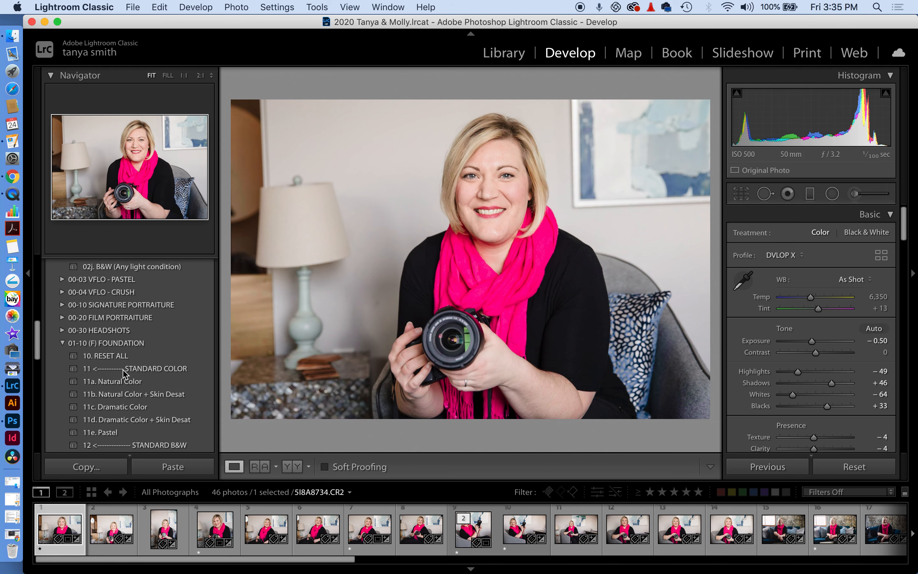
pyautogui.scroll(-1, 99, 356)
pyautogui.click(100, 353)
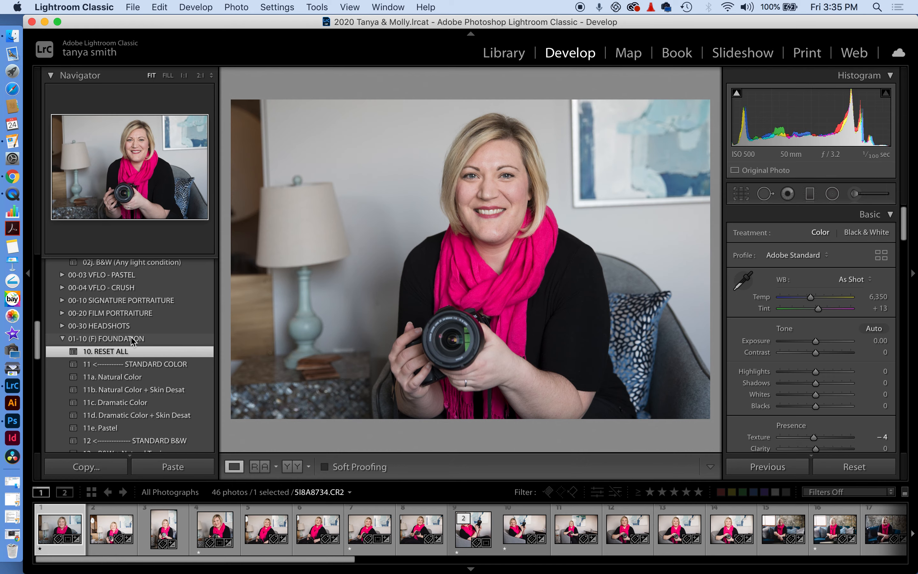
# Collapse the side panels so the portrait displays larger
pyautogui.click(28, 274)
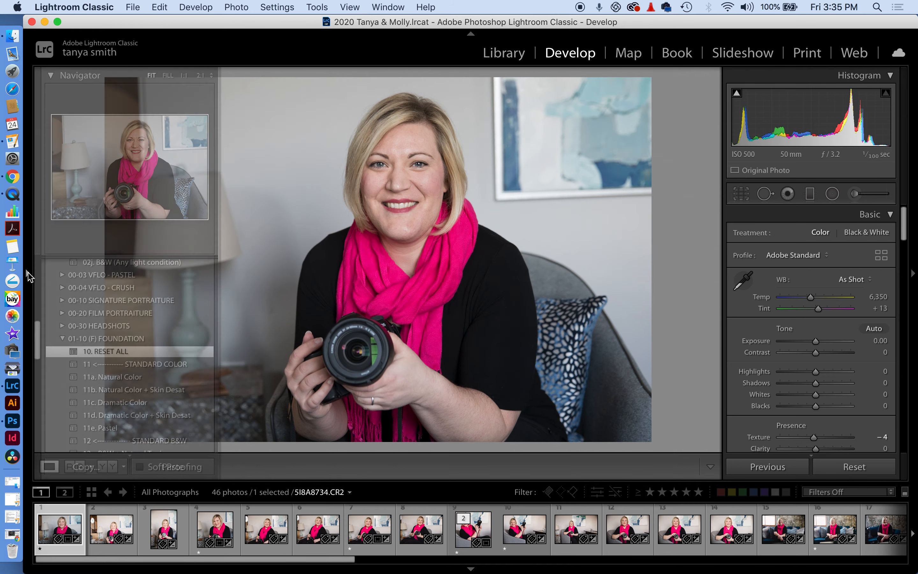
pyautogui.click(912, 273)
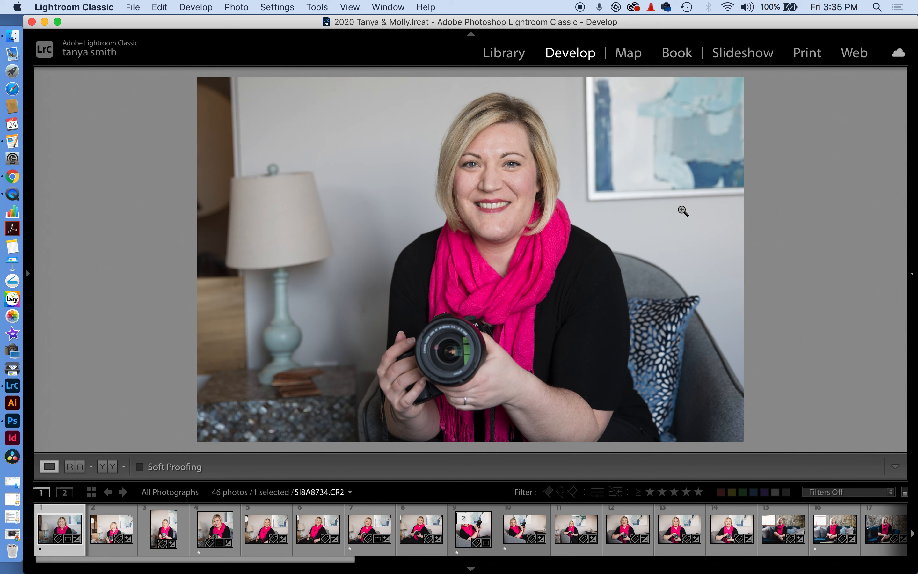
pyautogui.moveTo(914, 282)
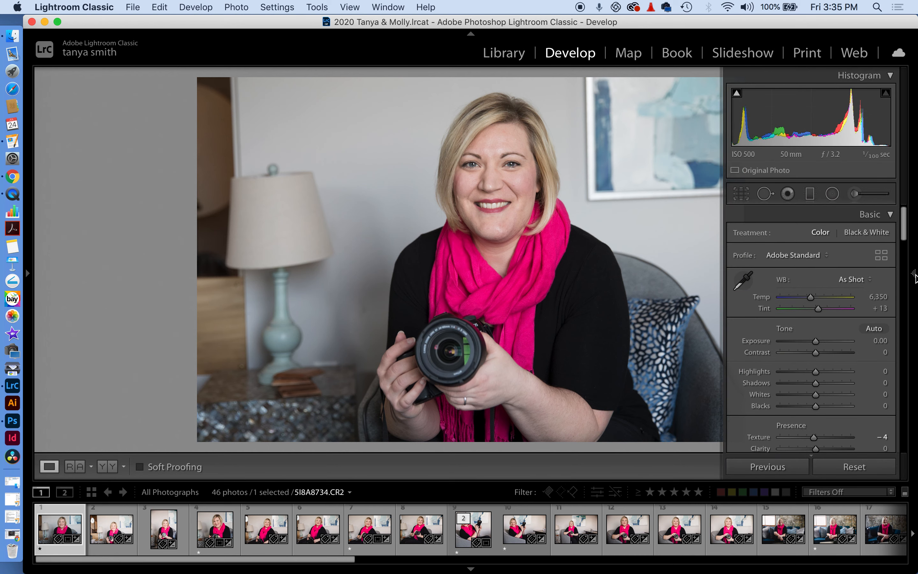
# Pin the right panel and set Temp to 7,479 and Exposure to -0.50
pyautogui.click(914, 274)
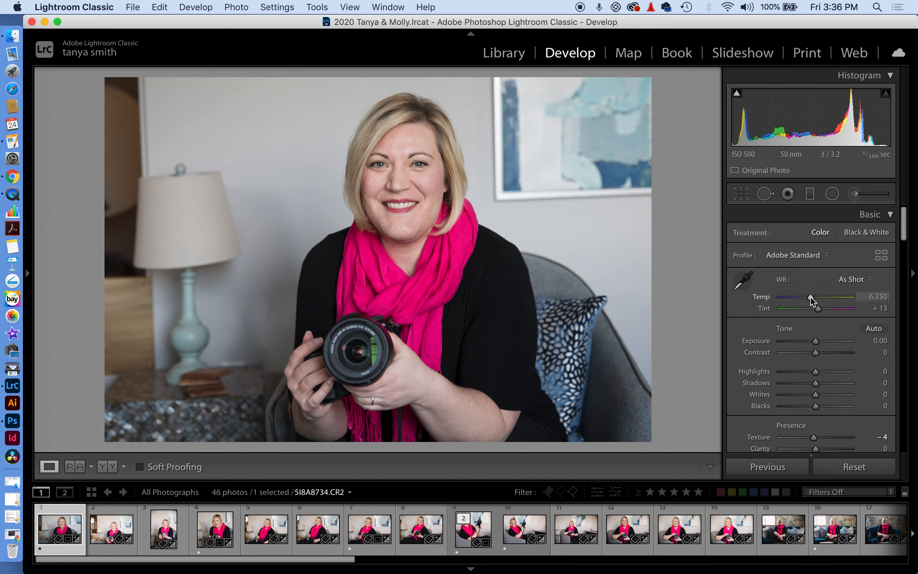
pyautogui.moveTo(810, 297); pyautogui.dragTo(818, 298)
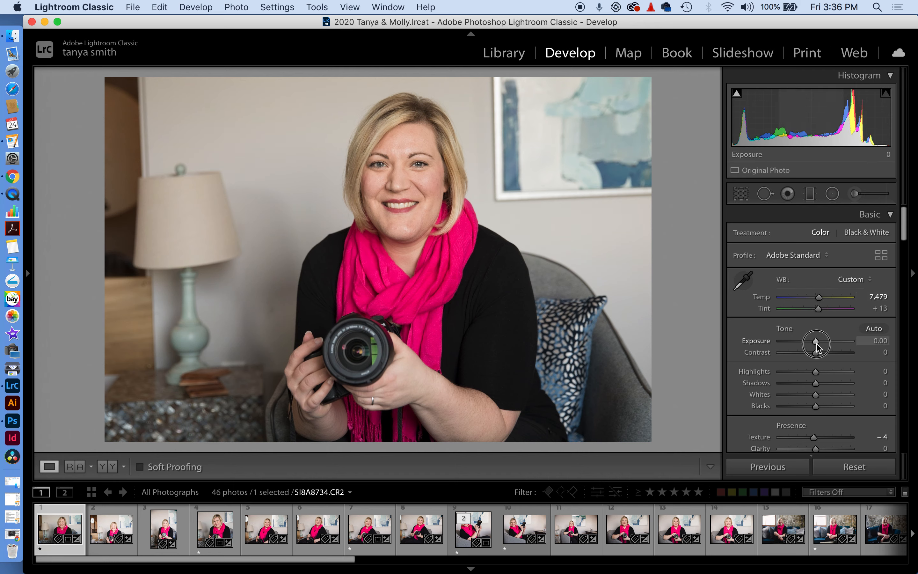
pyautogui.moveTo(816, 345); pyautogui.dragTo(813, 345)
# Try out the Texture slider, leaving it at -1, and bring back the presets panel
pyautogui.scroll(-1, 818, 379)
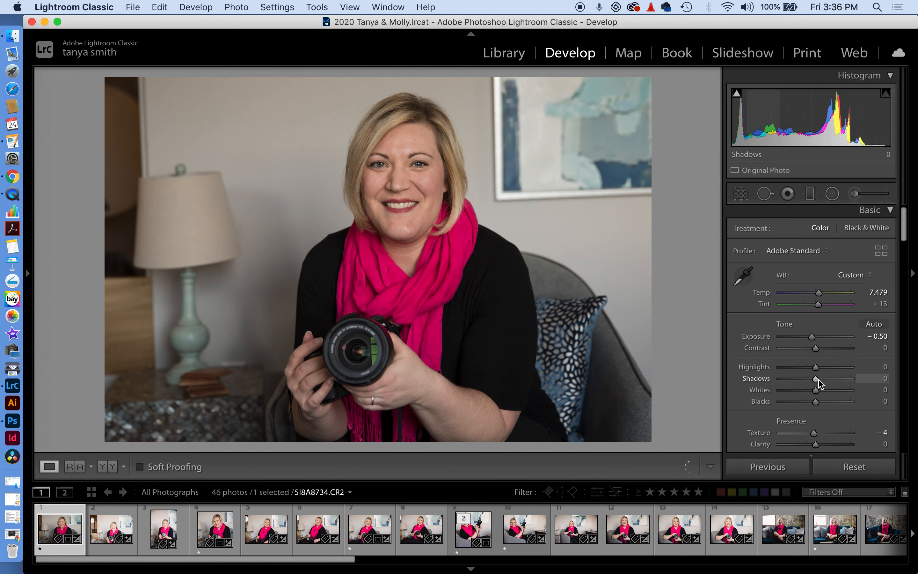
pyautogui.scroll(-5, 818, 379)
pyautogui.moveTo(815, 355); pyautogui.dragTo(724, 353)
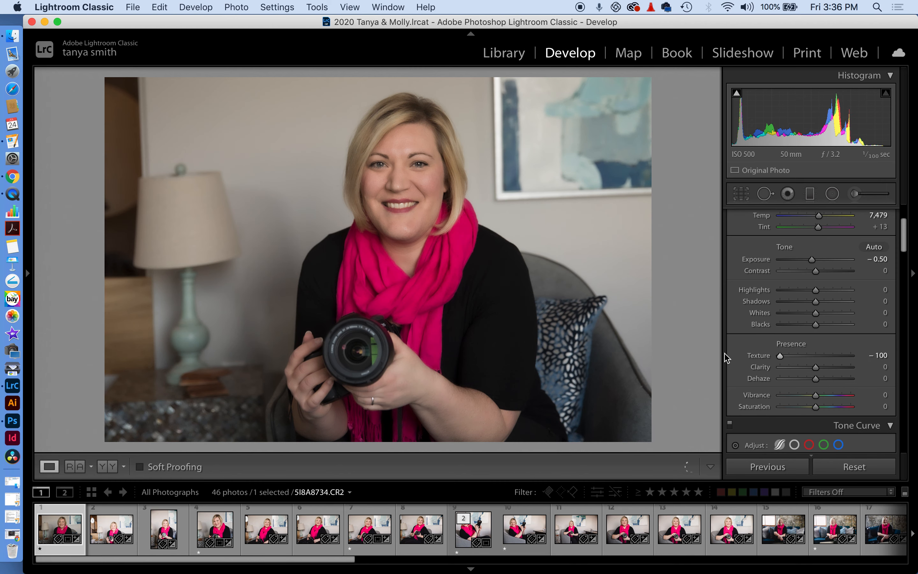
pyautogui.moveTo(780, 356); pyautogui.dragTo(815, 358)
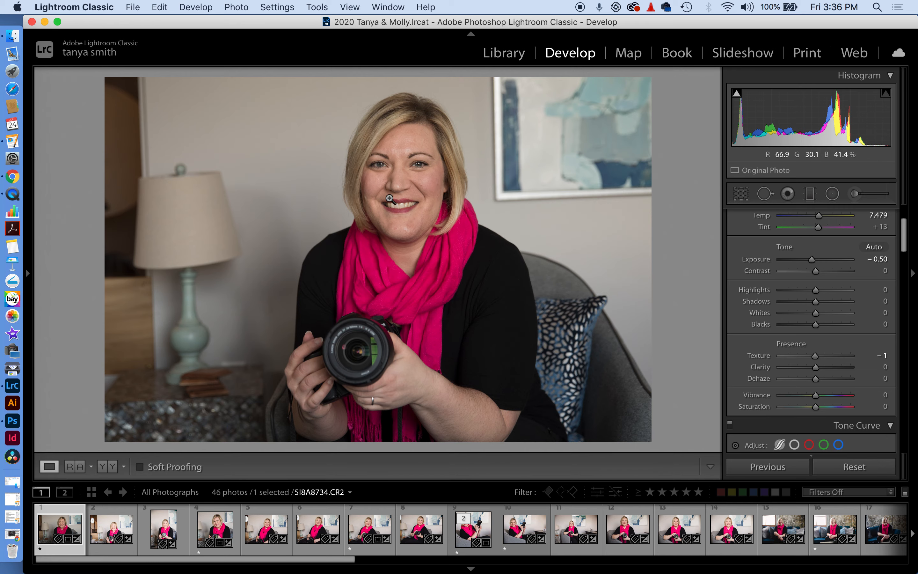
pyautogui.click(28, 273)
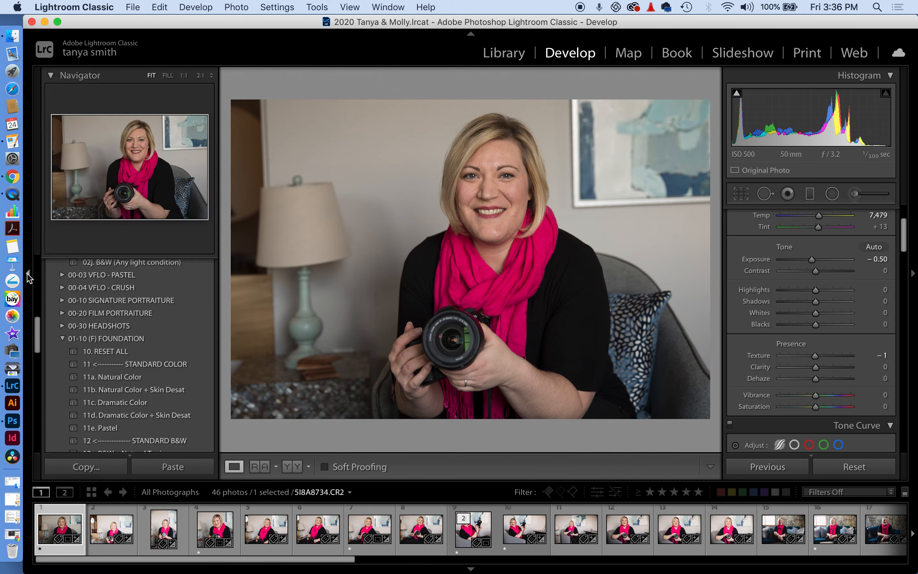
# Collapse the Foundation group and apply the 02e. Flash (Daylight/5000-6000K) preset
pyautogui.click(62, 338)
pyautogui.scroll(-3, 113, 355)
pyautogui.scroll(5, 112, 355)
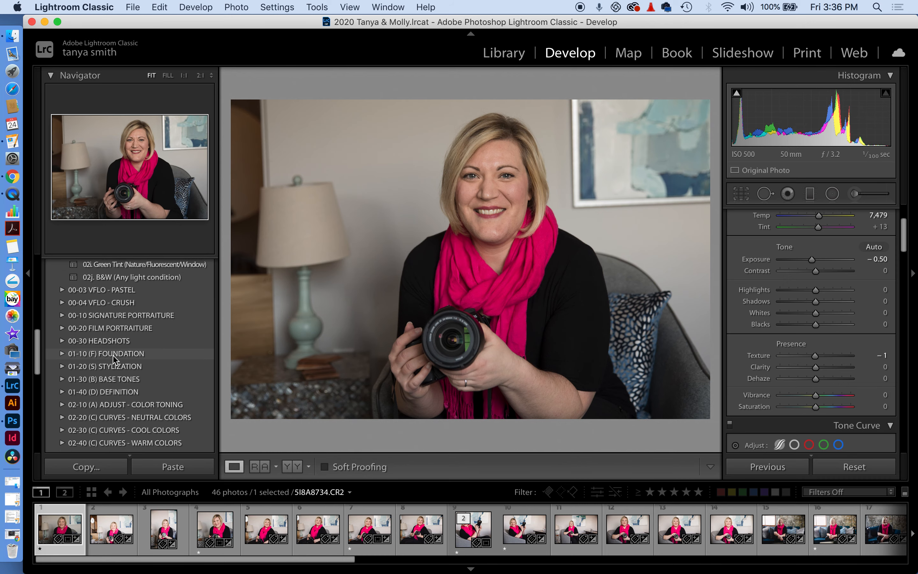
pyautogui.scroll(6, 114, 358)
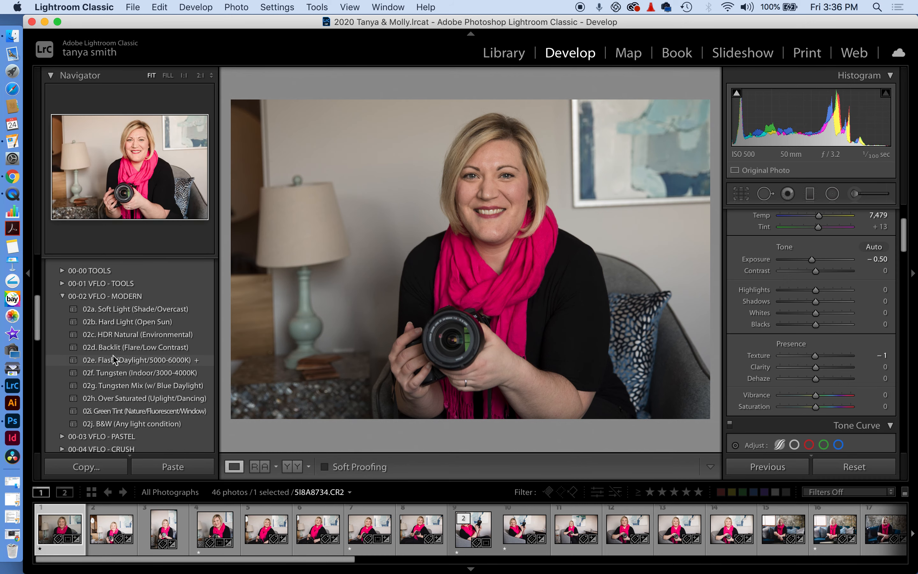
pyautogui.scroll(1, 93, 327)
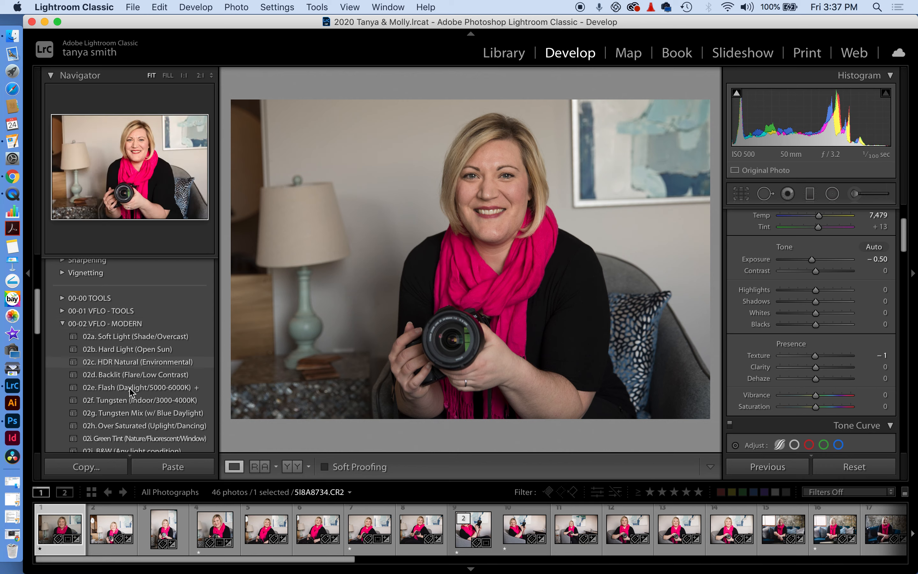
pyautogui.click(130, 388)
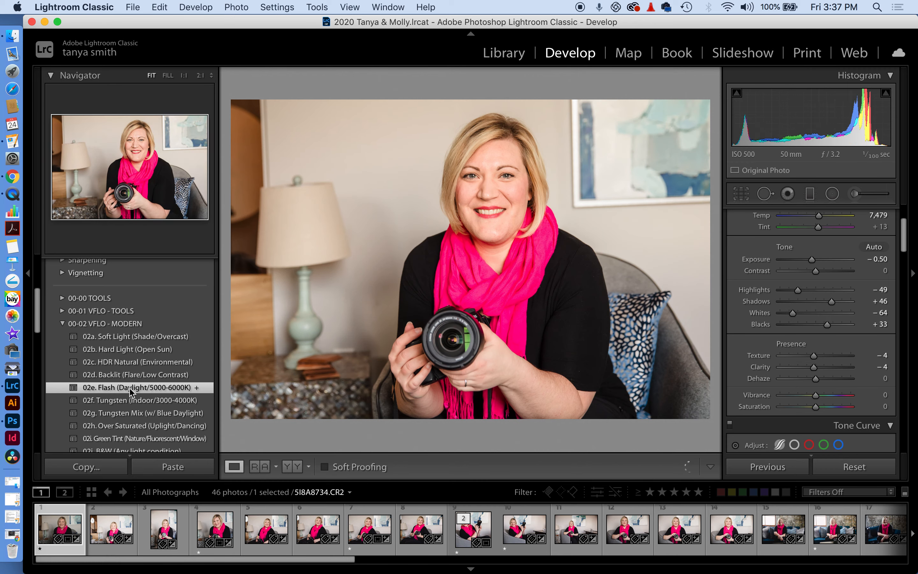
# Set white balance to Auto, then Temp 6,569, and check the Before/After view
pyautogui.scroll(3, 847, 272)
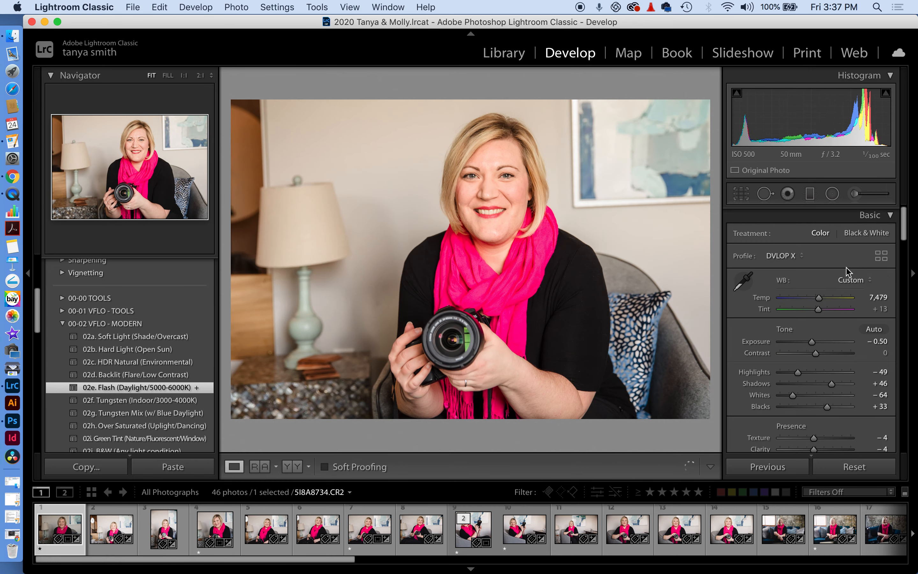
pyautogui.click(851, 280)
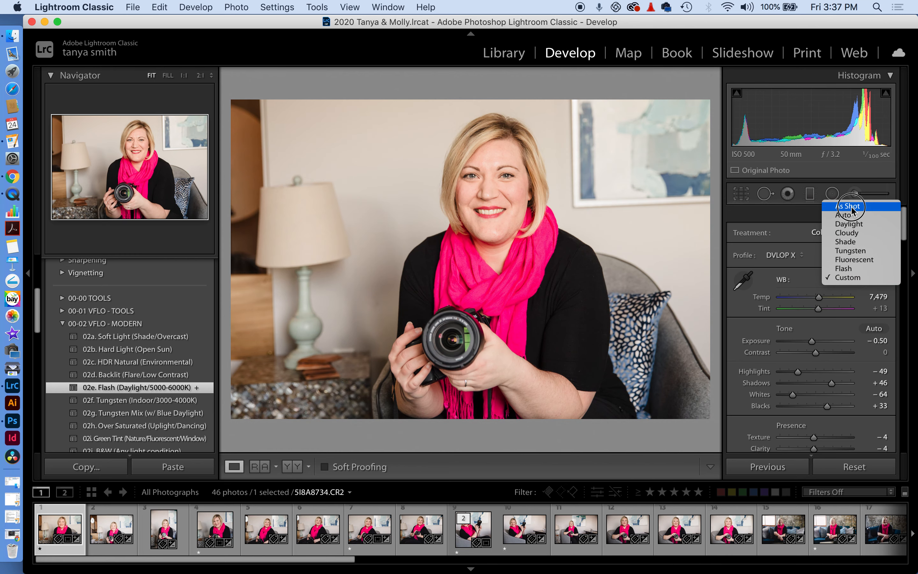
pyautogui.click(850, 214)
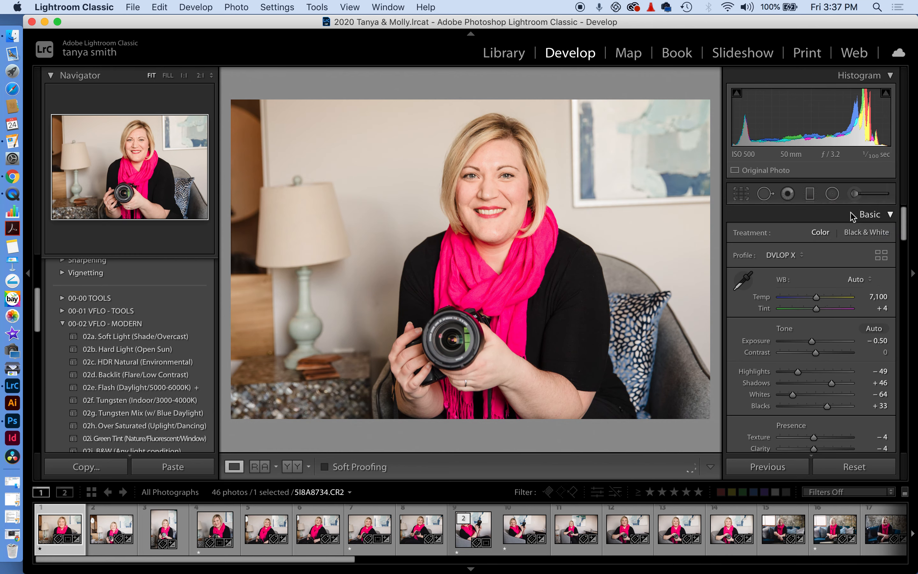
pyautogui.moveTo(817, 297); pyautogui.dragTo(813, 300)
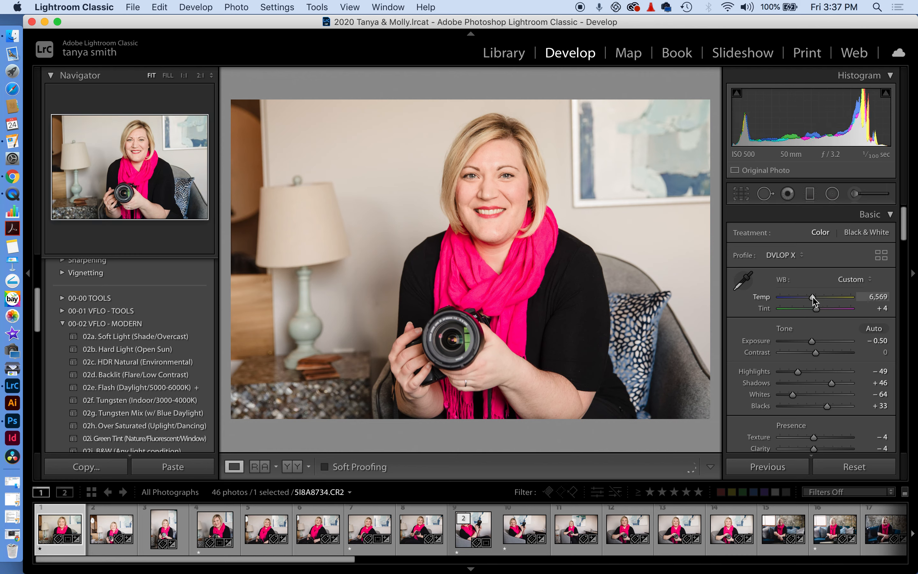
pyautogui.click(812, 300)
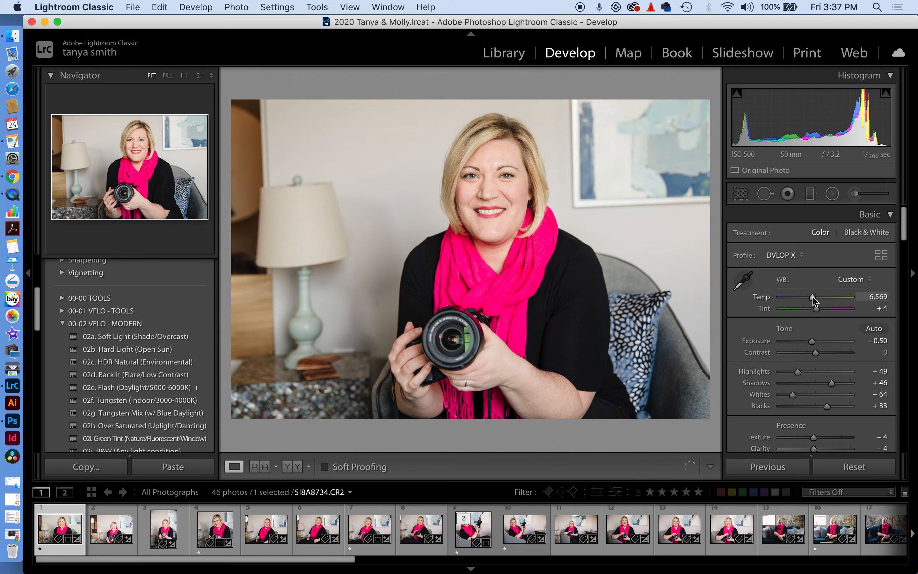
pyautogui.click(290, 472)
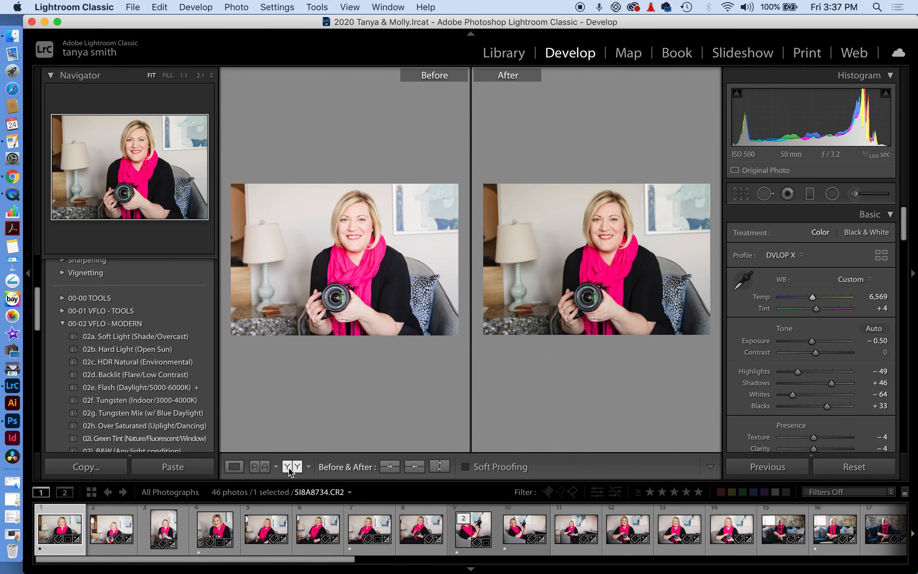
pyautogui.click(234, 466)
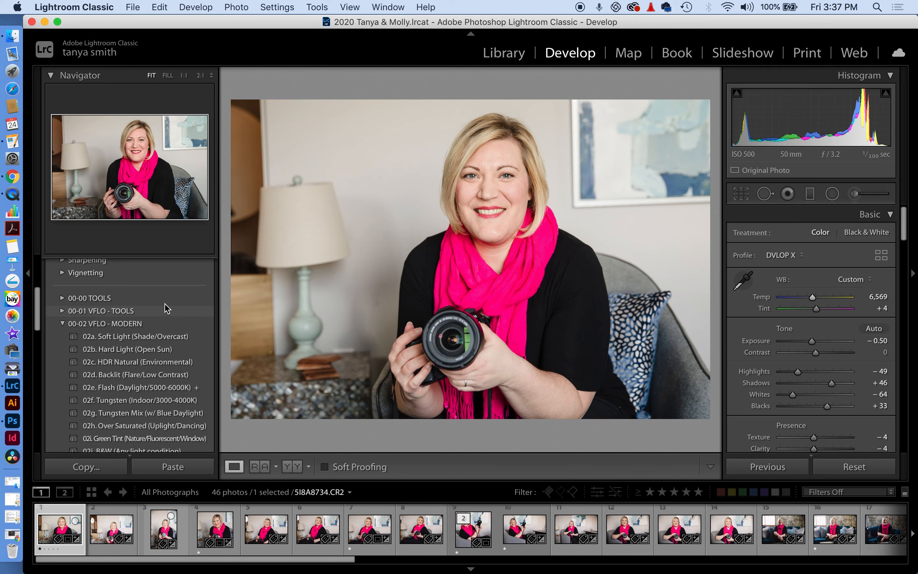
# Create a virtual copy of the portrait and revert its history to 10. RESET ALL
pyautogui.rightClick(74, 553)
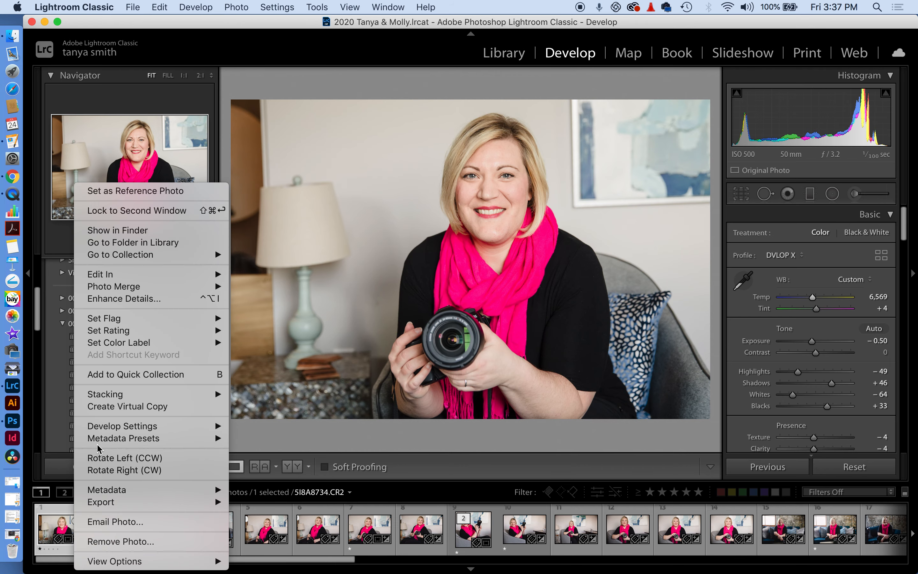
pyautogui.click(111, 406)
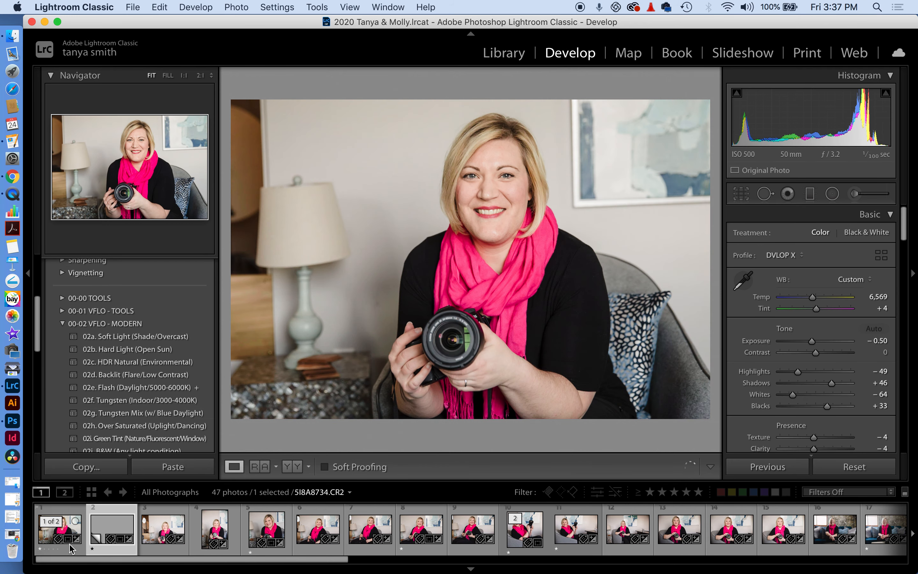
pyautogui.scroll(-10, 136, 375)
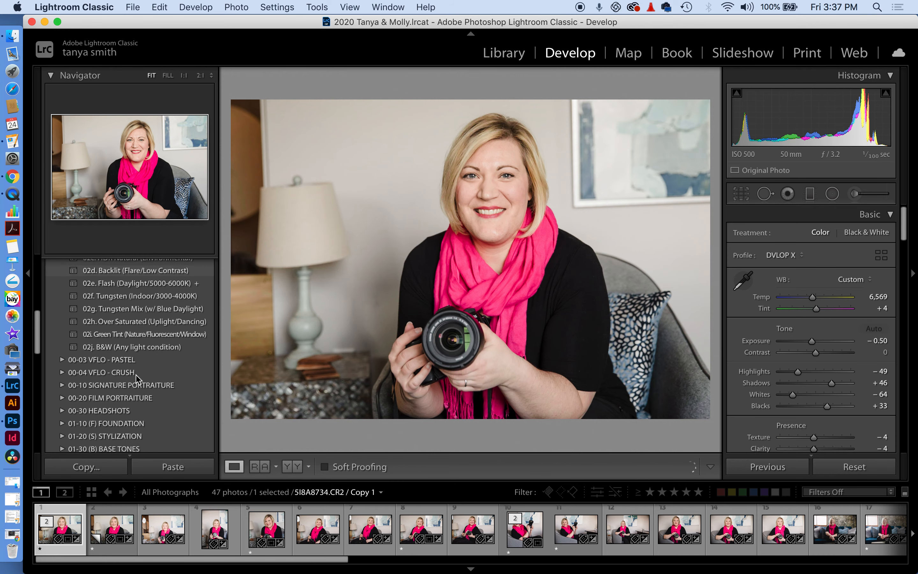
pyautogui.scroll(-5, 135, 374)
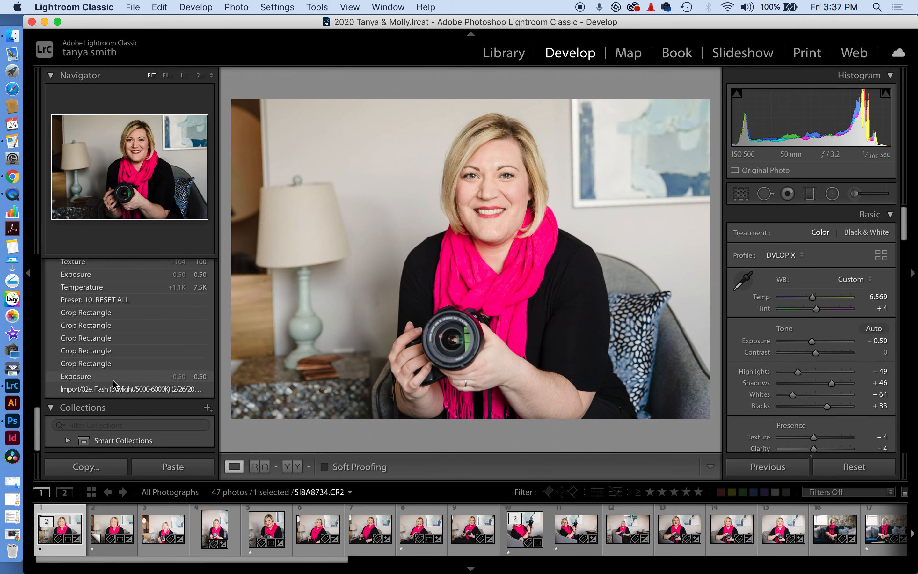
pyautogui.click(123, 377)
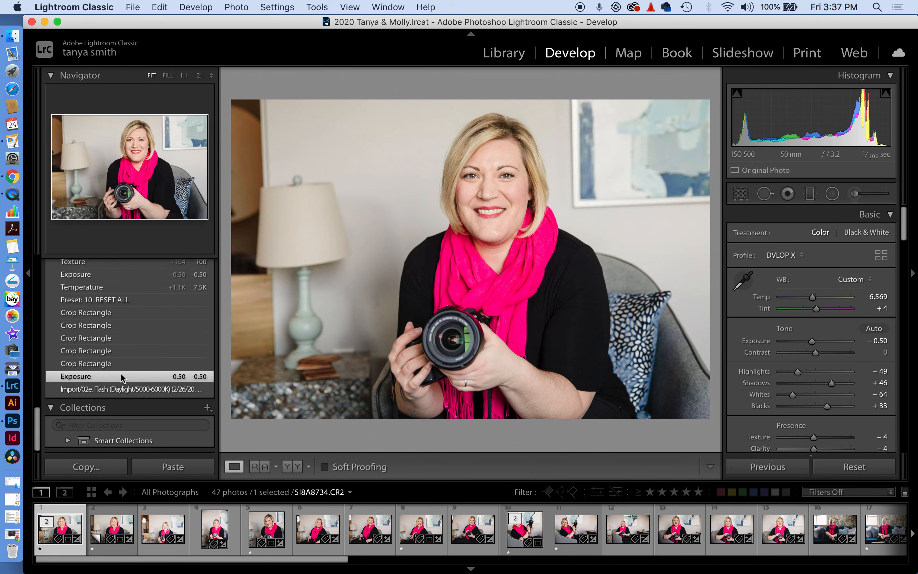
pyautogui.scroll(3, 154, 339)
pyautogui.scroll(5, 154, 340)
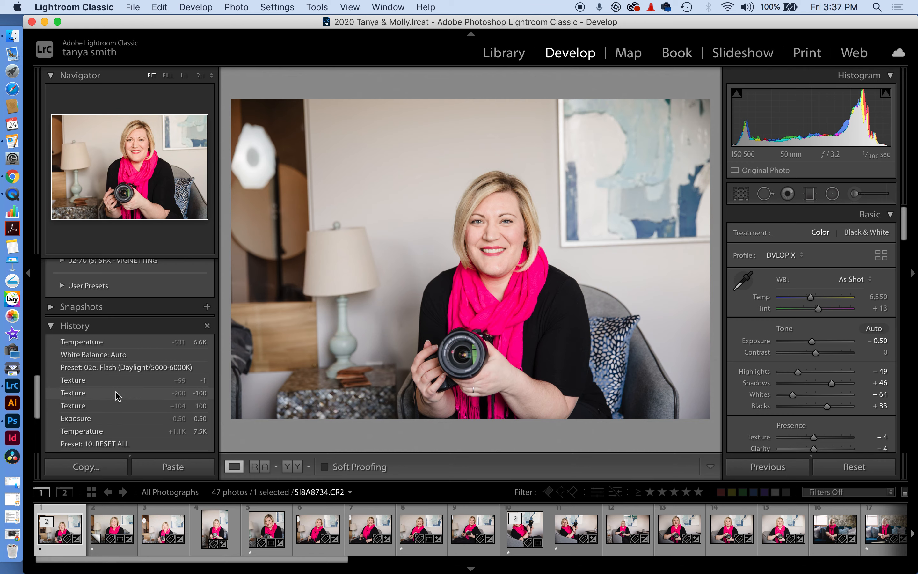
pyautogui.scroll(-2, 117, 391)
pyautogui.click(116, 403)
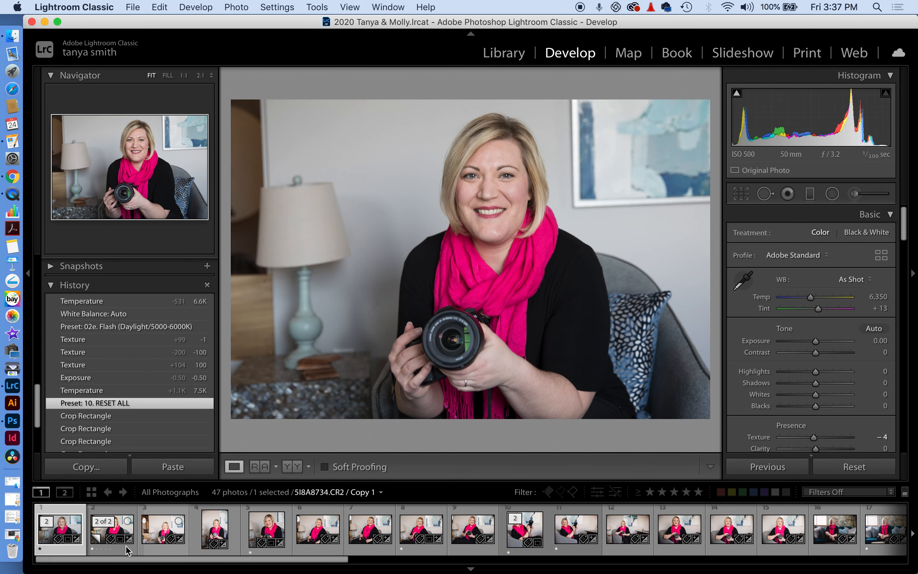
# Select both versions and show them side by side in the Library
pyautogui.keyDown('shift'); pyautogui.click(112, 530); pyautogui.keyUp('shift')
pyautogui.click(504, 53)
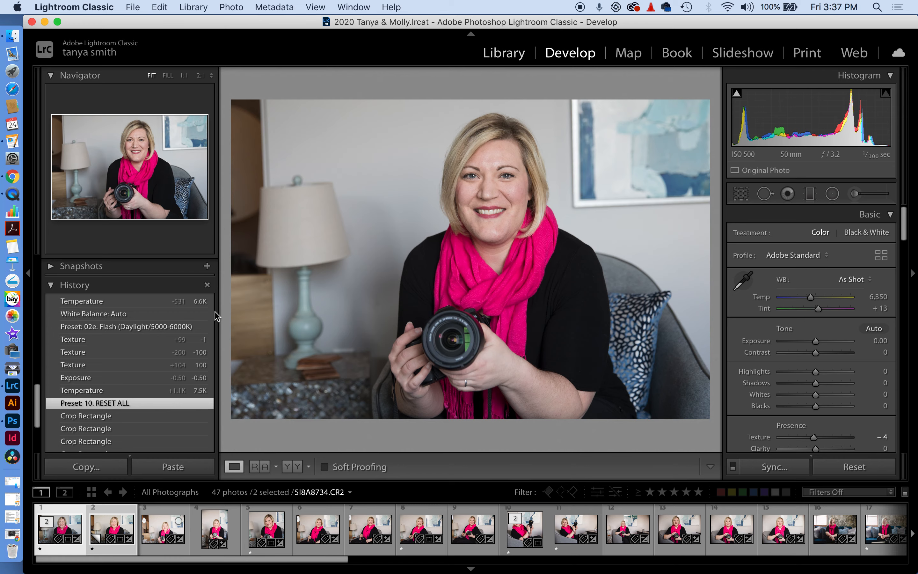
pyautogui.click(278, 466)
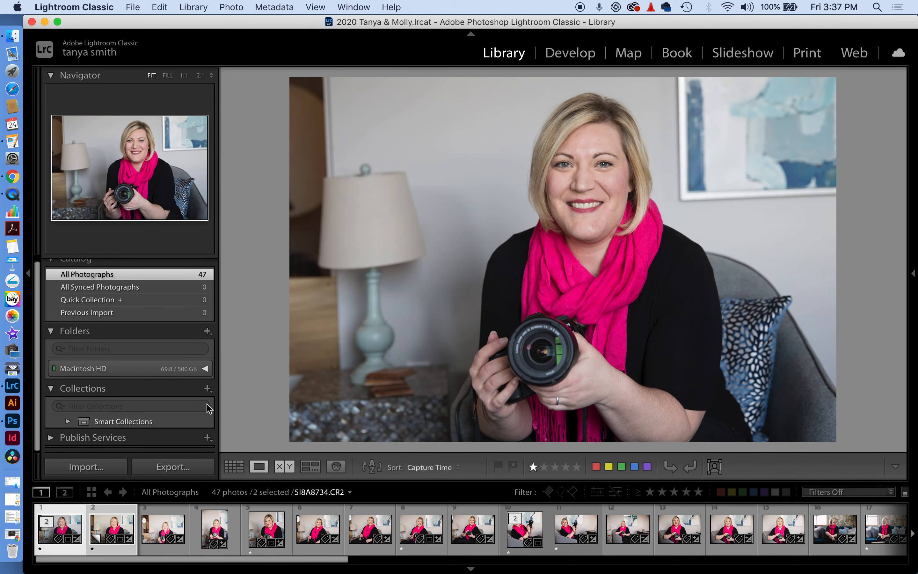
# Compare the two portrait versions side by side, briefly showing then hiding the right panel
pyautogui.click(28, 273)
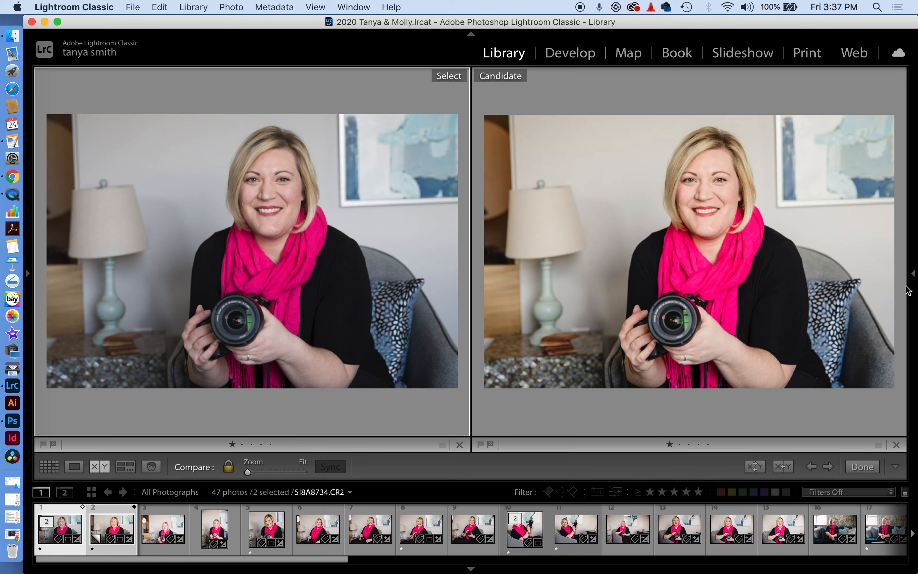
pyautogui.click(913, 273)
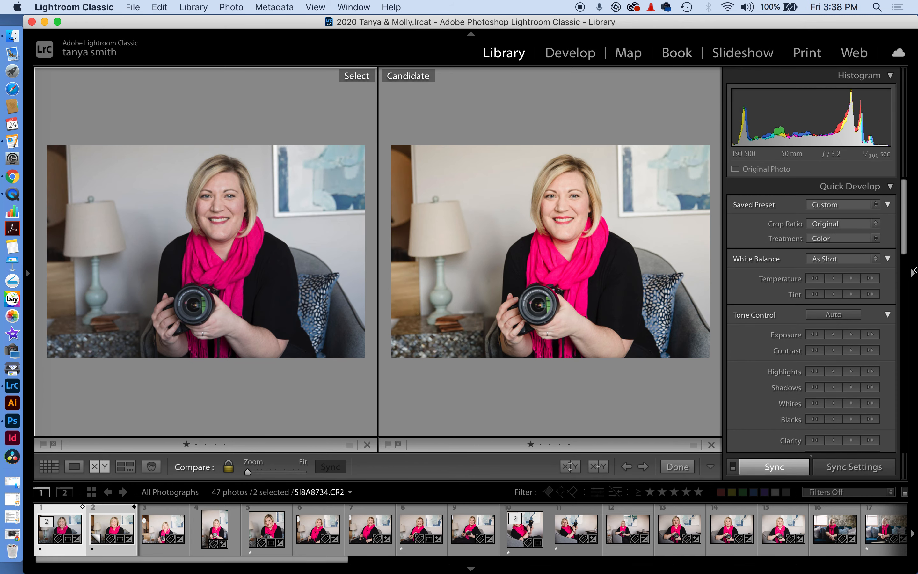
pyautogui.click(913, 273)
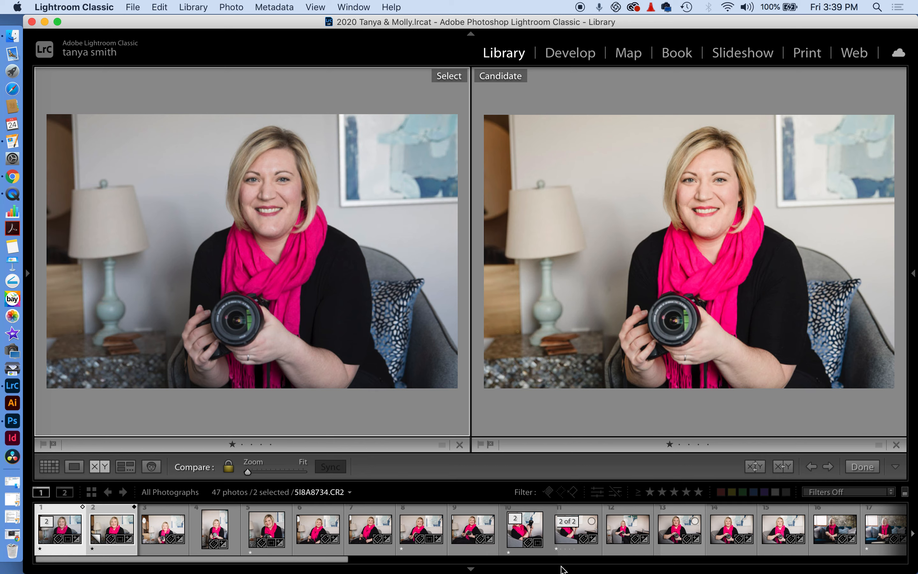
# Select all photos and cycle through the shoot in Compare, dropping candidates one by one
pyautogui.press('super+a')
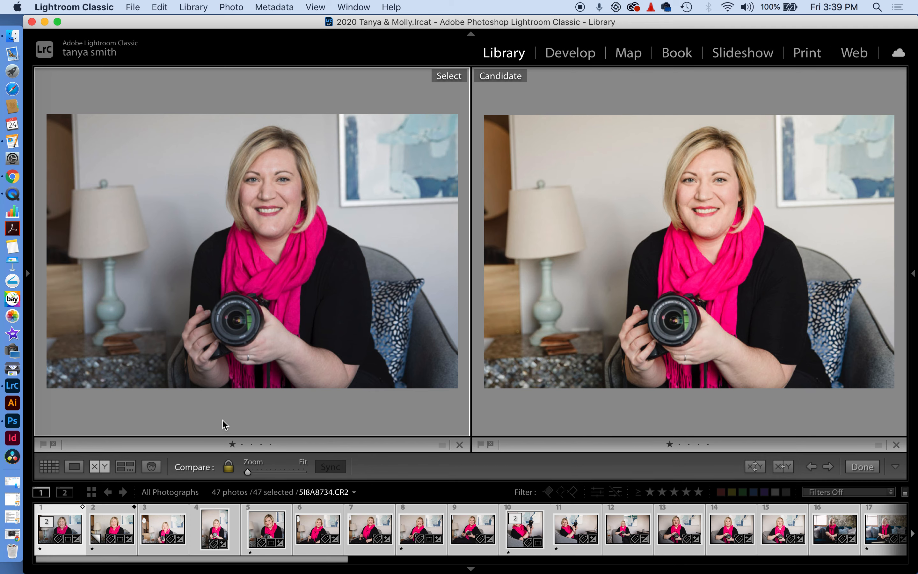
pyautogui.click(460, 445)
pyautogui.click(459, 445)
pyautogui.click(459, 445)
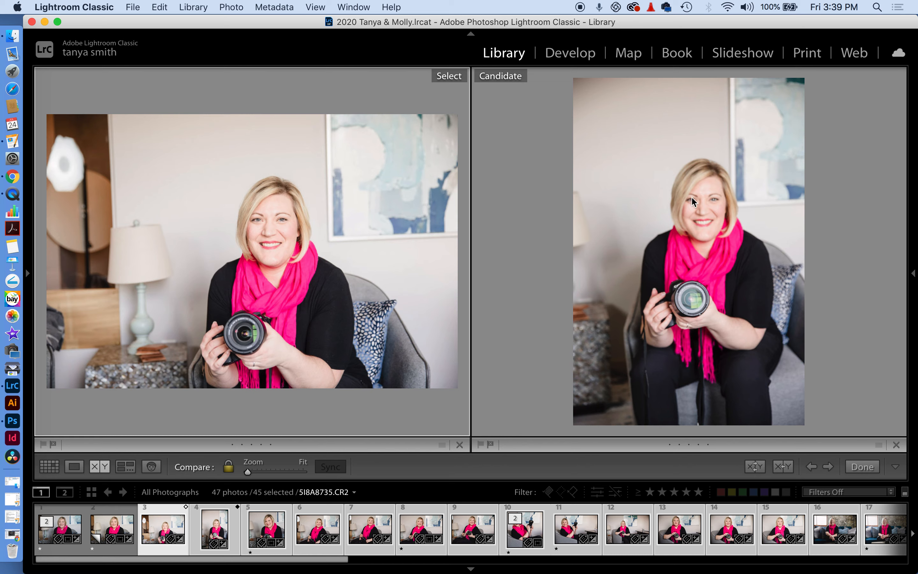
pyautogui.click(896, 445)
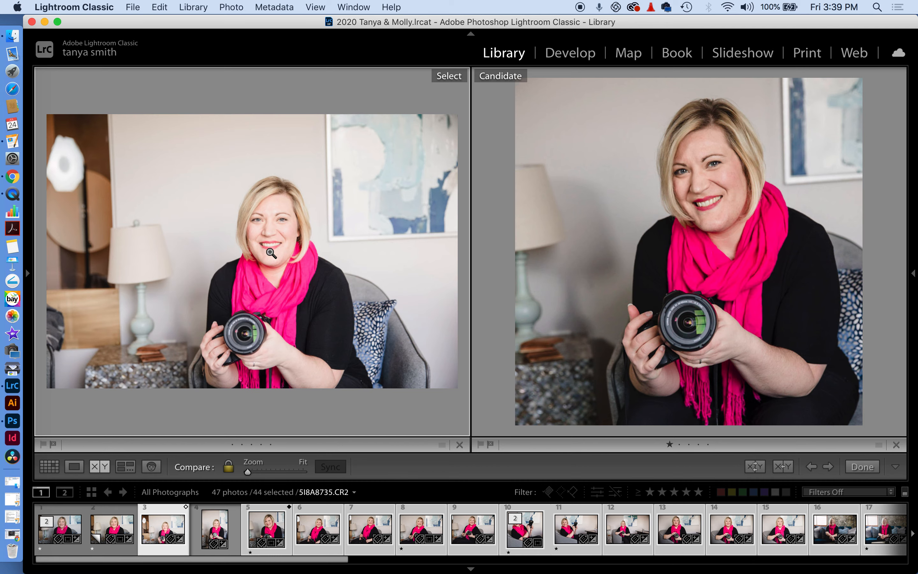
pyautogui.click(460, 444)
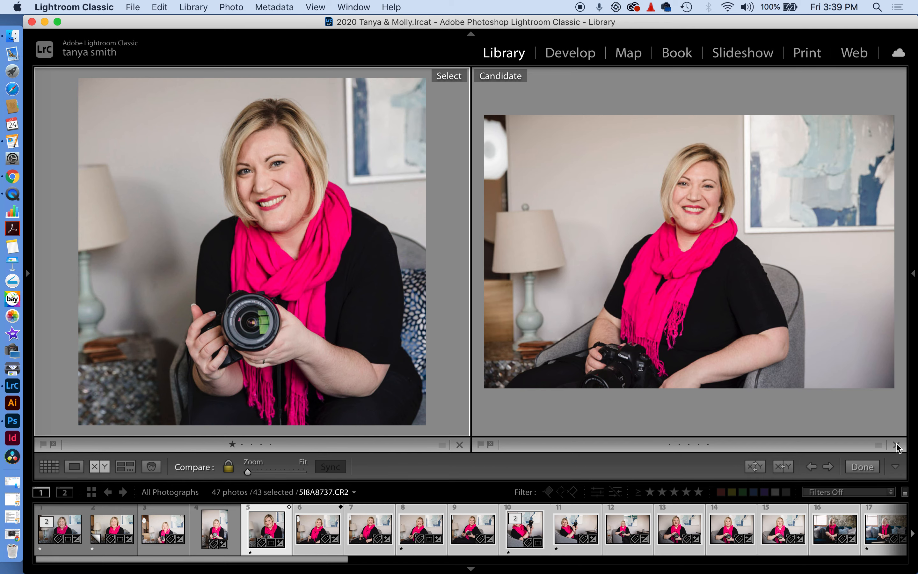
pyautogui.click(459, 444)
pyautogui.click(459, 445)
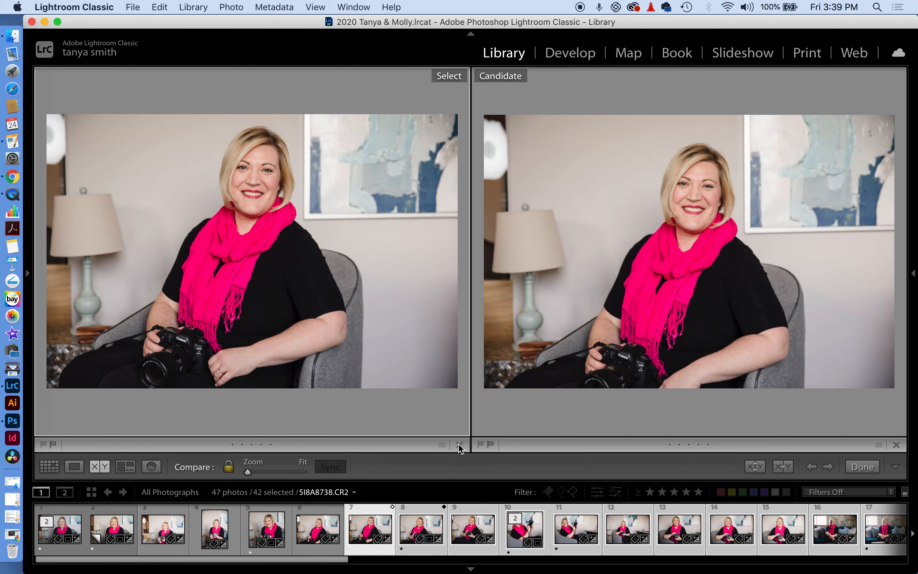
pyautogui.click(459, 444)
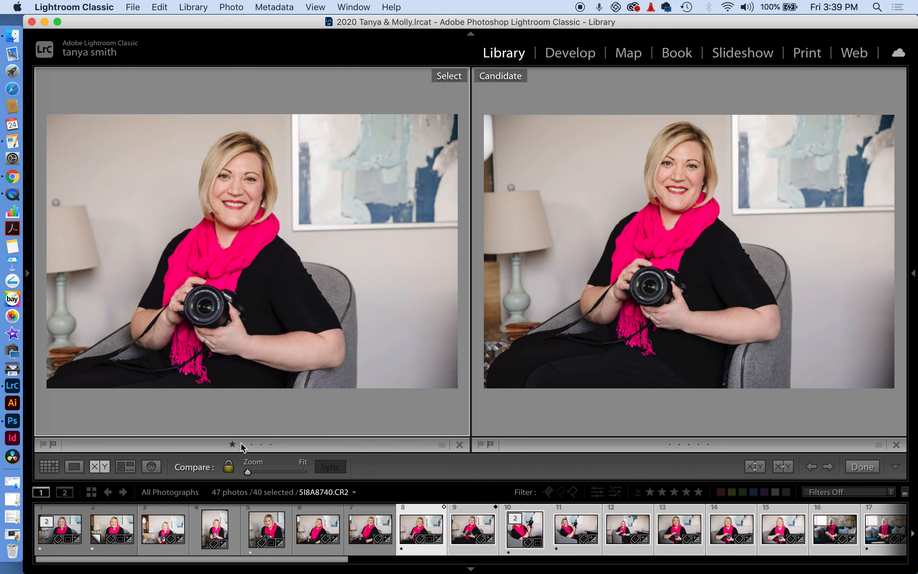
pyautogui.click(459, 444)
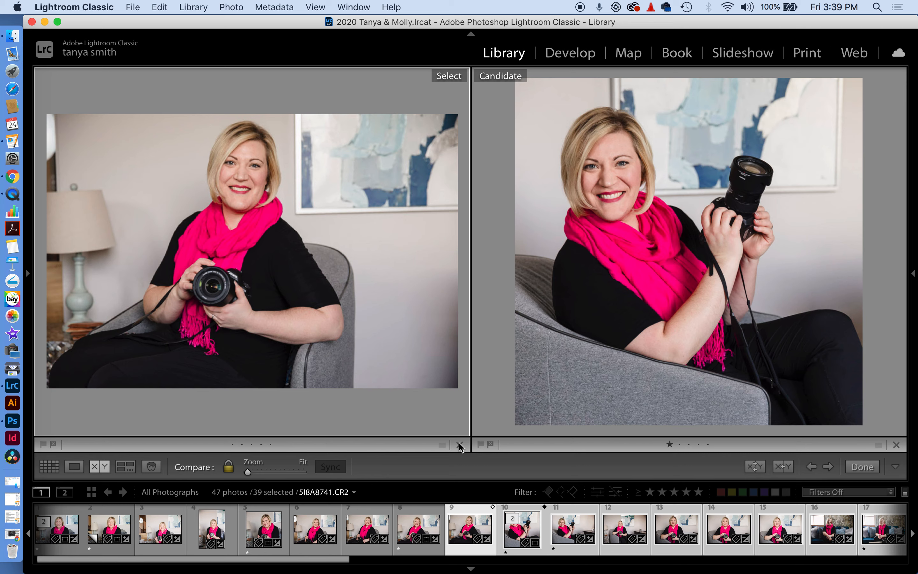
pyautogui.click(459, 445)
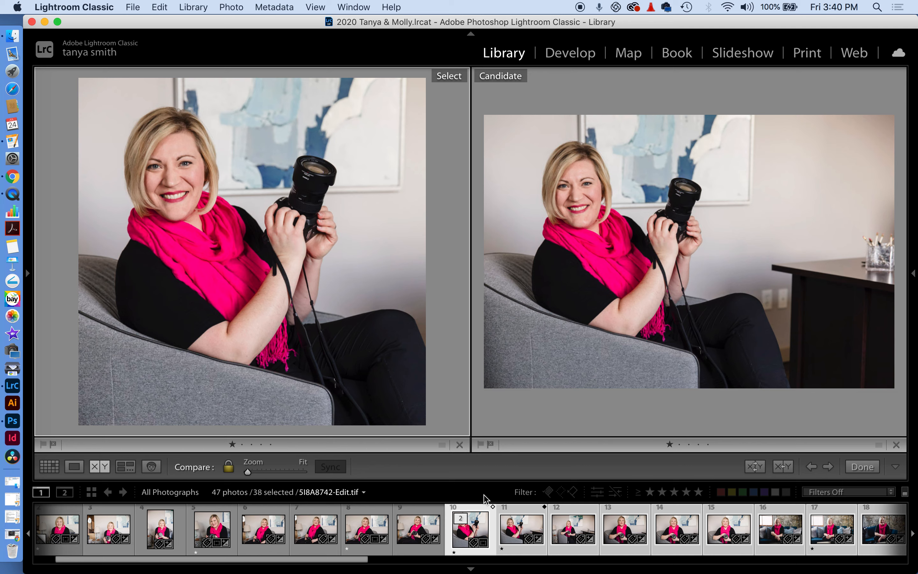
# Narrow the selection to photos 11 and 12 and show the armchair portrait large
pyautogui.click(524, 544)
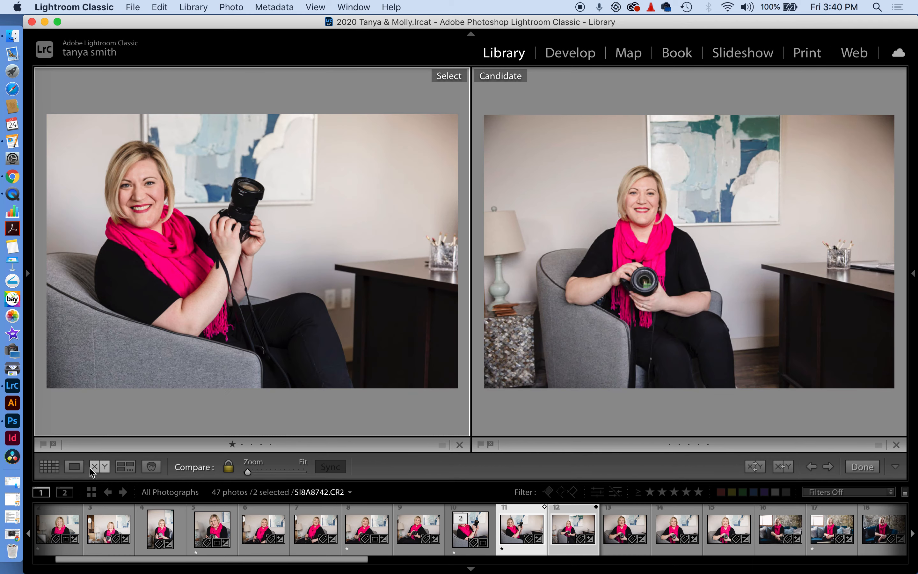
pyautogui.click(74, 466)
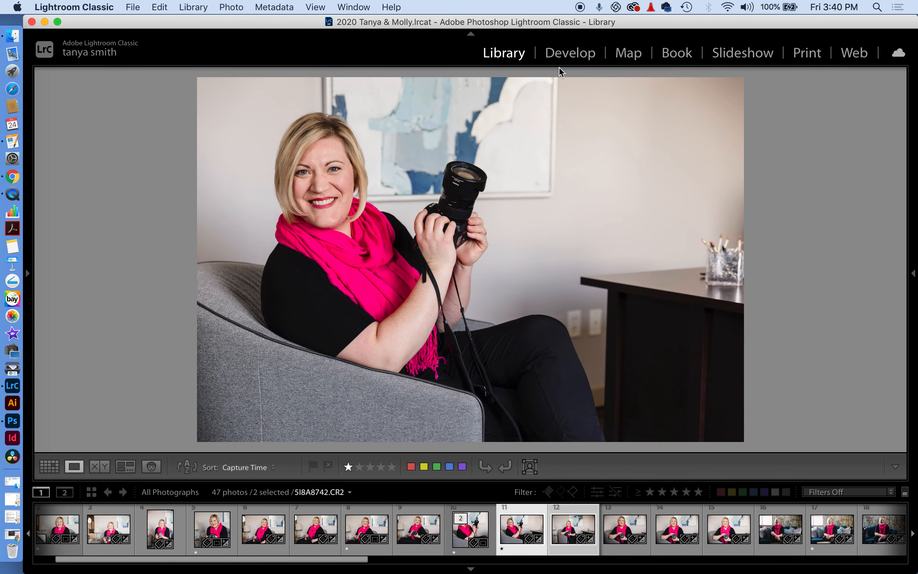
pyautogui.click(569, 54)
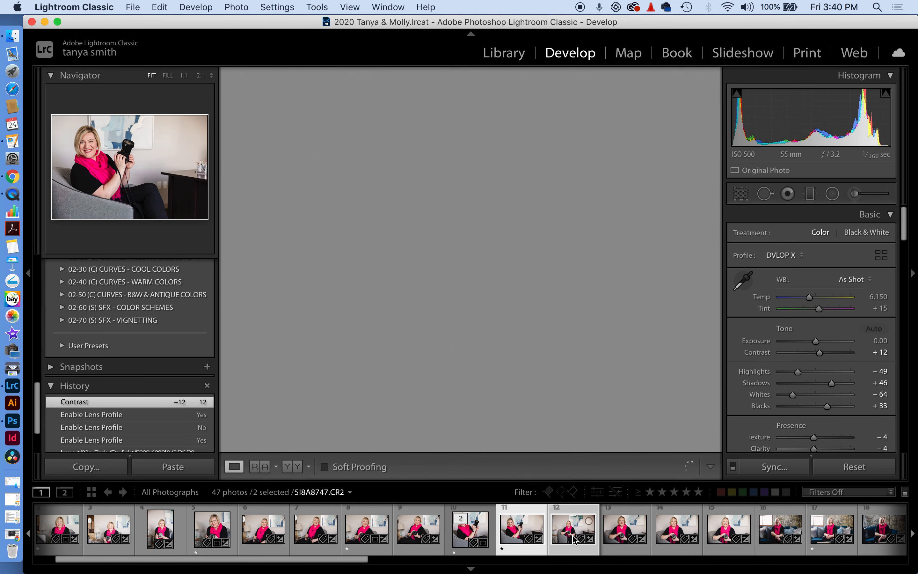
# Create a virtual copy (Copy 1) of photo 11, the armchair portrait
pyautogui.click(534, 548)
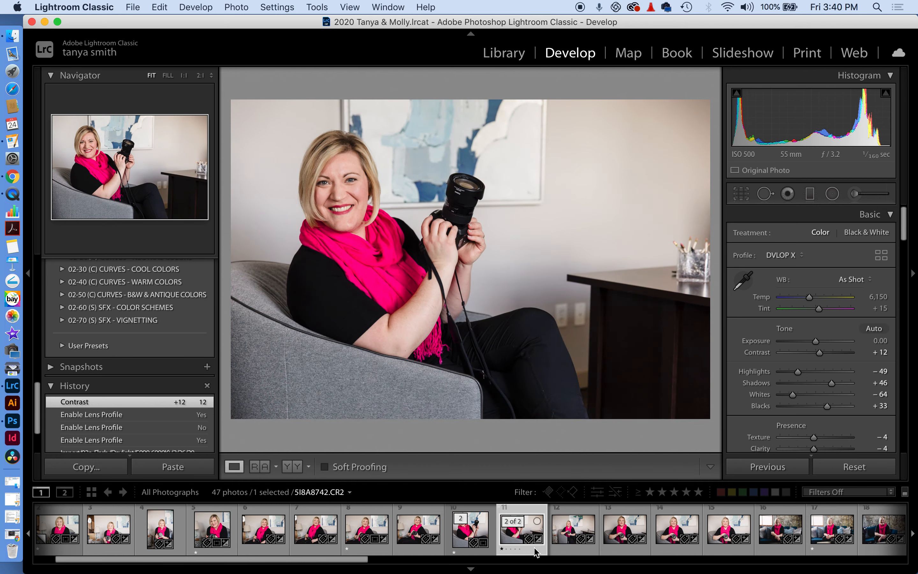
pyautogui.rightClick(535, 550)
pyautogui.click(574, 405)
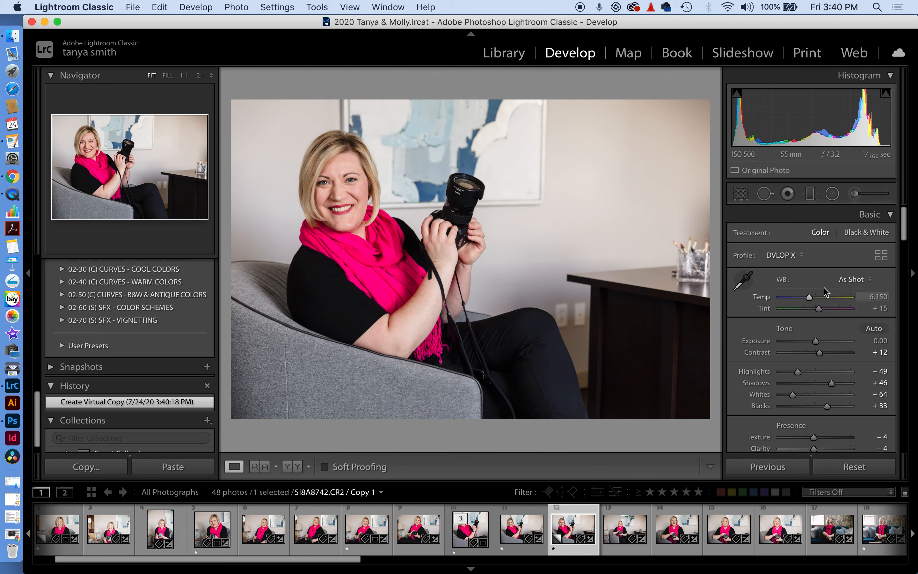
# Set Temp to 6,055, Exposure +0.15, Shadows +52, and Clarity and Vibrance to +2
pyautogui.moveTo(810, 297); pyautogui.dragTo(809, 297)
pyautogui.moveTo(816, 343); pyautogui.dragTo(816, 343)
pyautogui.scroll(-2, 816, 343)
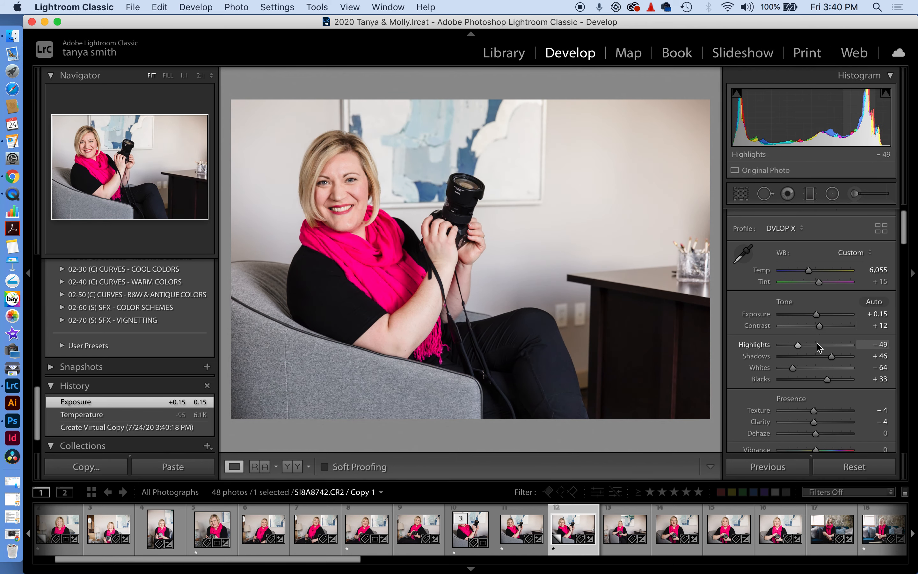
pyautogui.moveTo(833, 359); pyautogui.dragTo(816, 323)
pyautogui.scroll(-5, 838, 363)
pyautogui.scroll(-1, 837, 363)
pyautogui.scroll(-5, 816, 343)
pyautogui.scroll(-5, 815, 325)
pyautogui.scroll(-15, 814, 325)
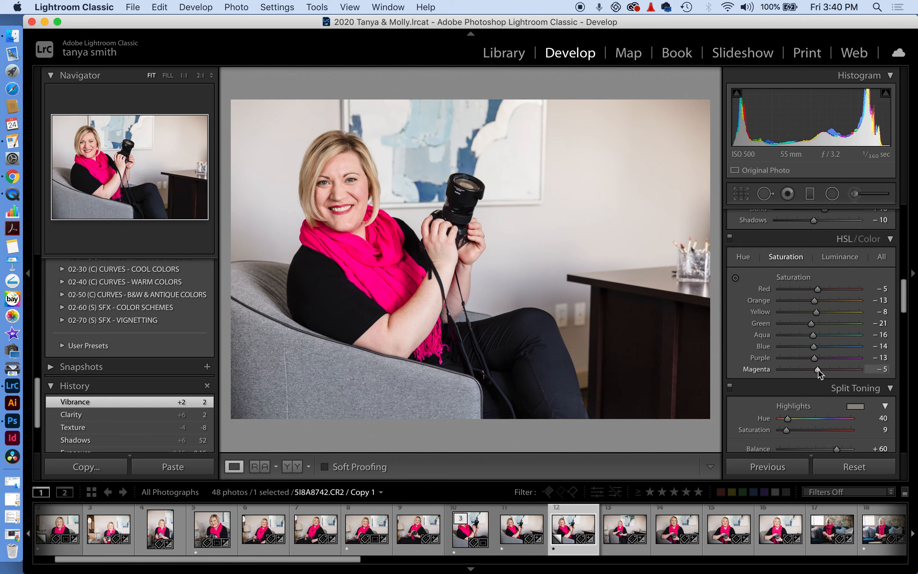
# In HSL, set Magenta luminance −44, Blue luminance −34 and Blue saturation +45
pyautogui.moveTo(817, 370)
pyautogui.mouseDown()
pyautogui.moveTo(799, 374)
pyautogui.moveTo(849, 372)
pyautogui.moveTo(821, 374)
pyautogui.mouseUp()
pyautogui.click(833, 257)
pyautogui.moveTo(820, 374)
pyautogui.mouseDown()
pyautogui.moveTo(828, 374)
pyautogui.moveTo(790, 378)
pyautogui.moveTo(804, 377)
pyautogui.mouseUp()
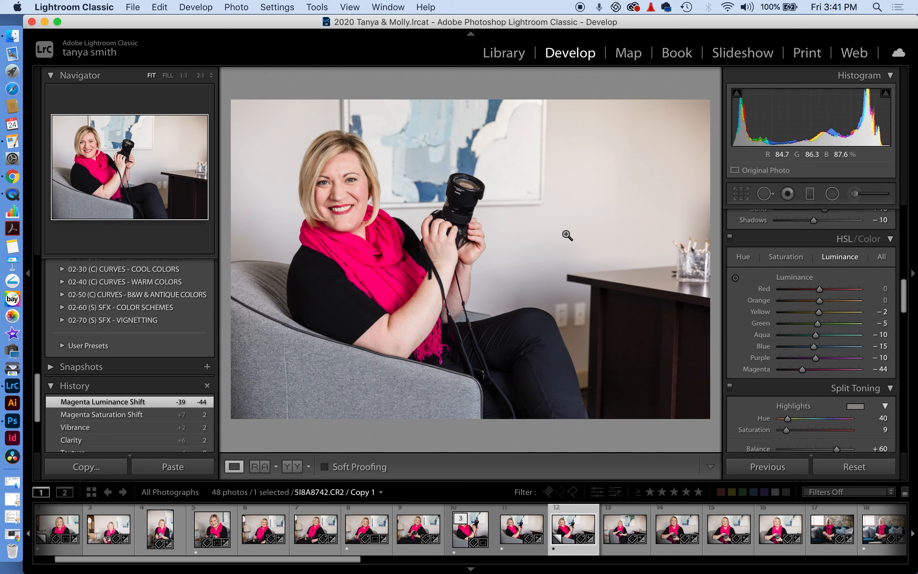
pyautogui.moveTo(815, 349)
pyautogui.mouseDown()
pyautogui.moveTo(806, 349)
pyautogui.moveTo(839, 349)
pyautogui.moveTo(810, 356)
pyautogui.moveTo(810, 334)
pyautogui.moveTo(826, 336)
pyautogui.moveTo(818, 335)
pyautogui.mouseUp()
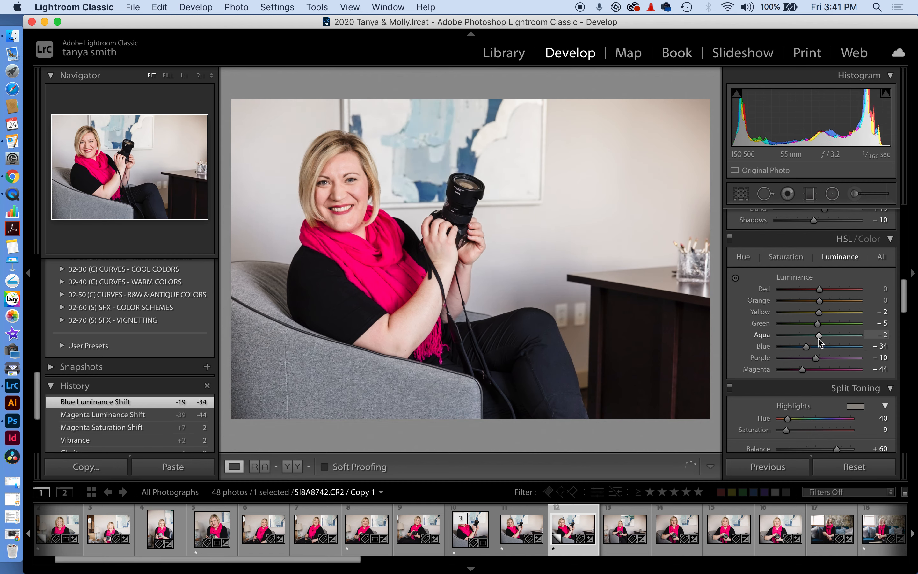
pyautogui.click(790, 260)
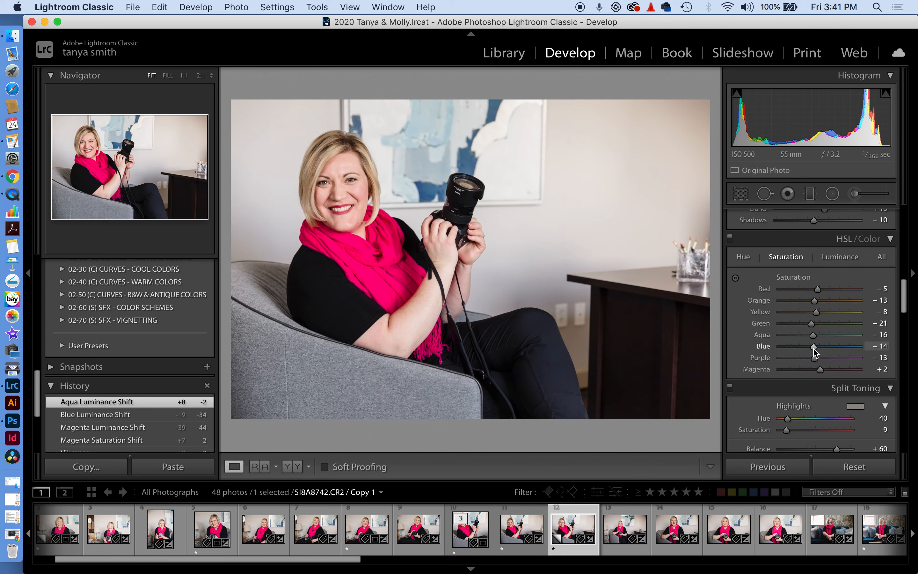
pyautogui.moveTo(814, 349)
pyautogui.mouseDown()
pyautogui.moveTo(837, 349)
pyautogui.moveTo(811, 335)
pyautogui.mouseUp()
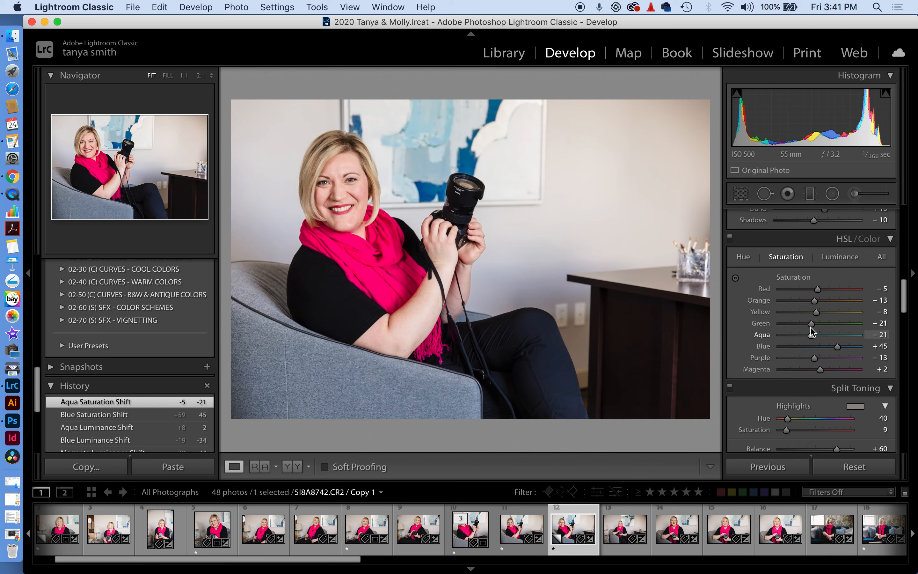
pyautogui.scroll(-5, 814, 327)
pyautogui.scroll(-8, 812, 329)
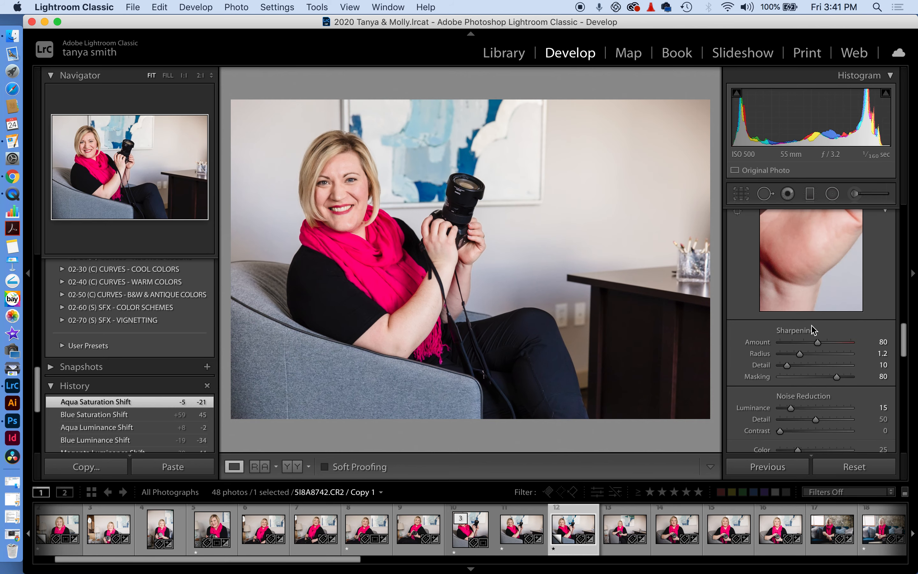
pyautogui.scroll(-3, 811, 329)
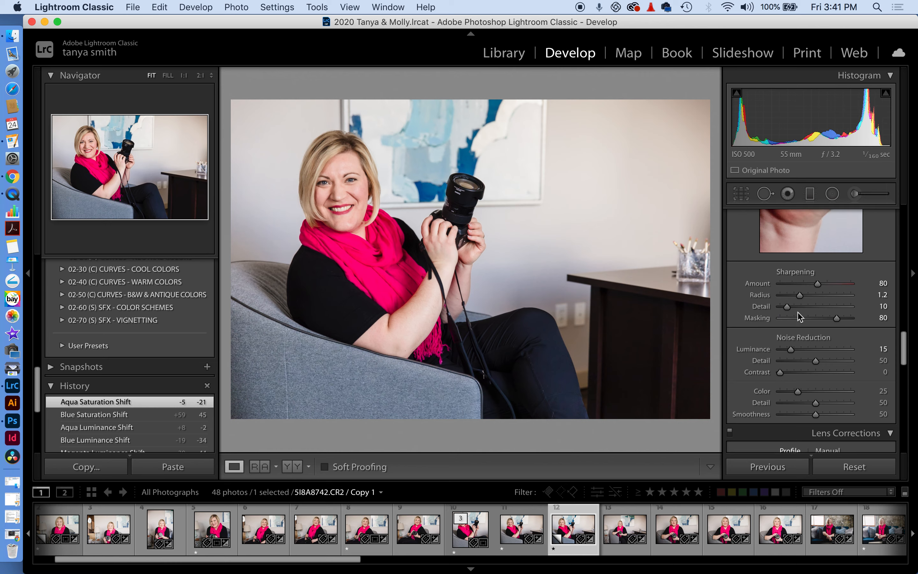
pyautogui.scroll(-2, 788, 311)
pyautogui.scroll(-3, 788, 310)
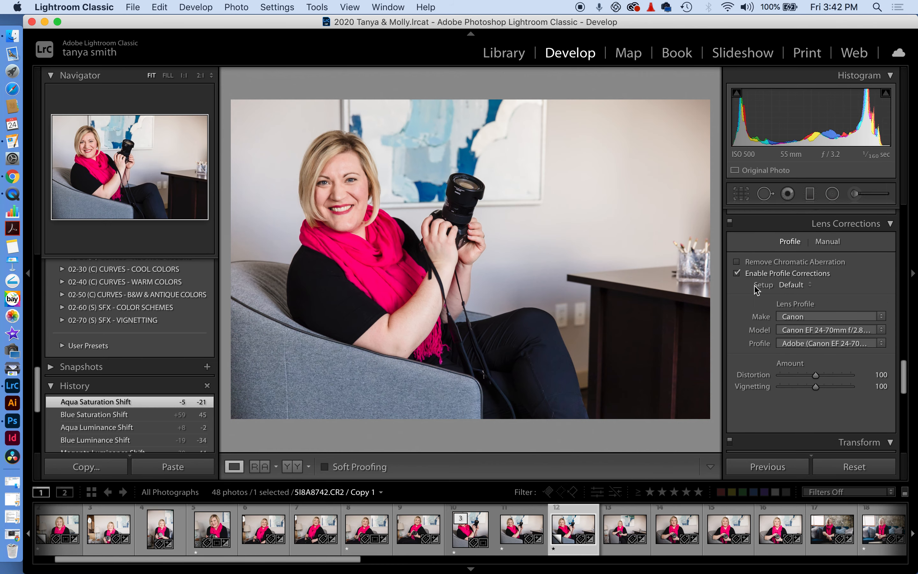
pyautogui.scroll(-7, 759, 294)
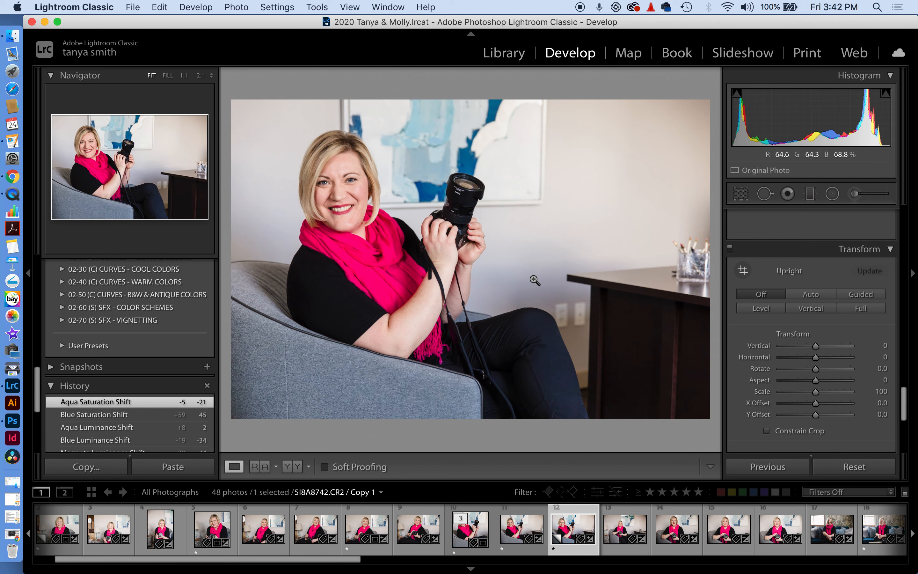
# Send the armchair portrait's virtual copy from Lightroom to Adobe Photoshop 2020 for editing
pyautogui.rightClick(577, 552)
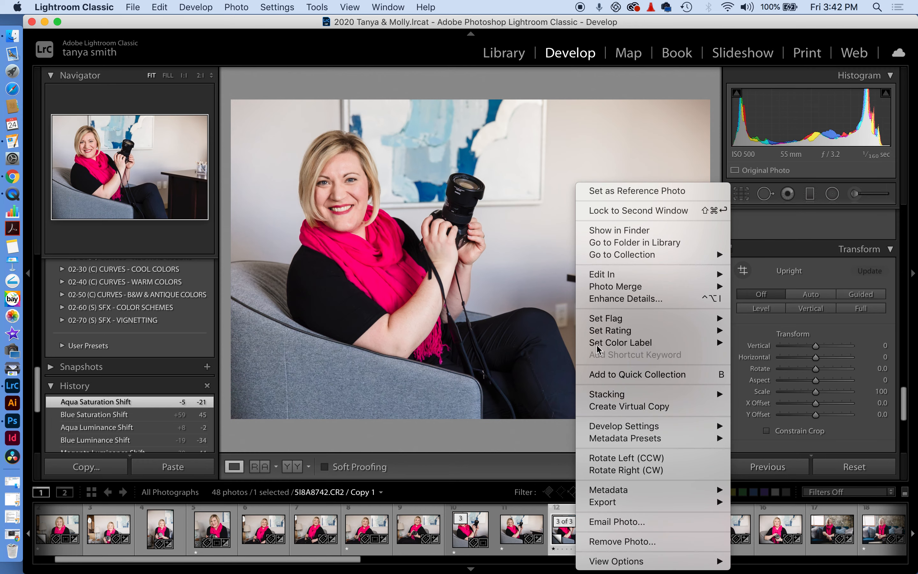
pyautogui.moveTo(600, 279)
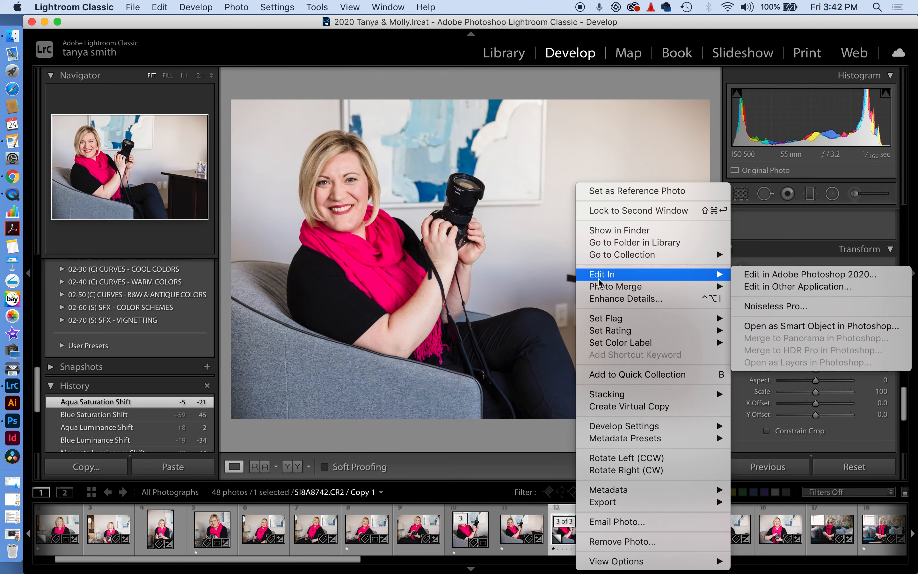
pyautogui.click(811, 274)
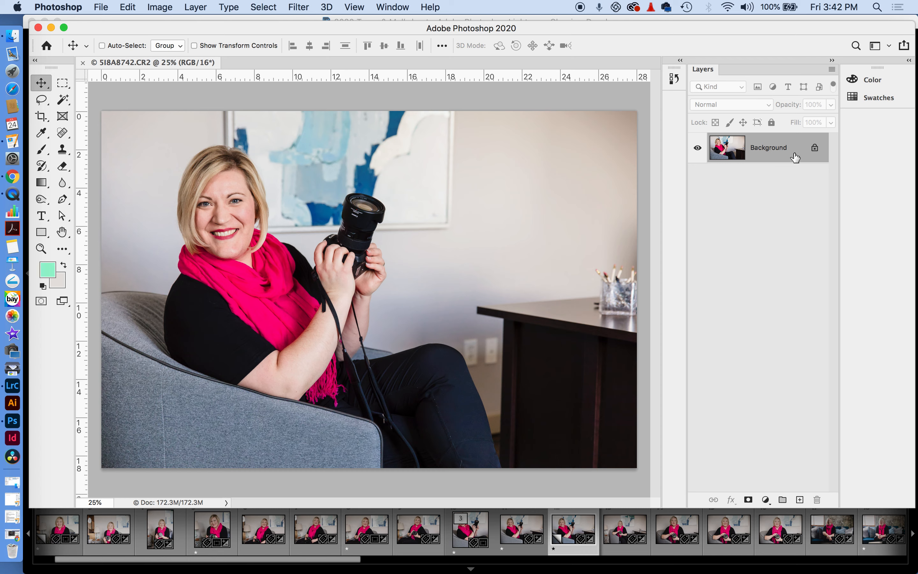
# Duplicate the Background layer and pick the Crop tool
pyautogui.moveTo(792, 154); pyautogui.dragTo(800, 500)
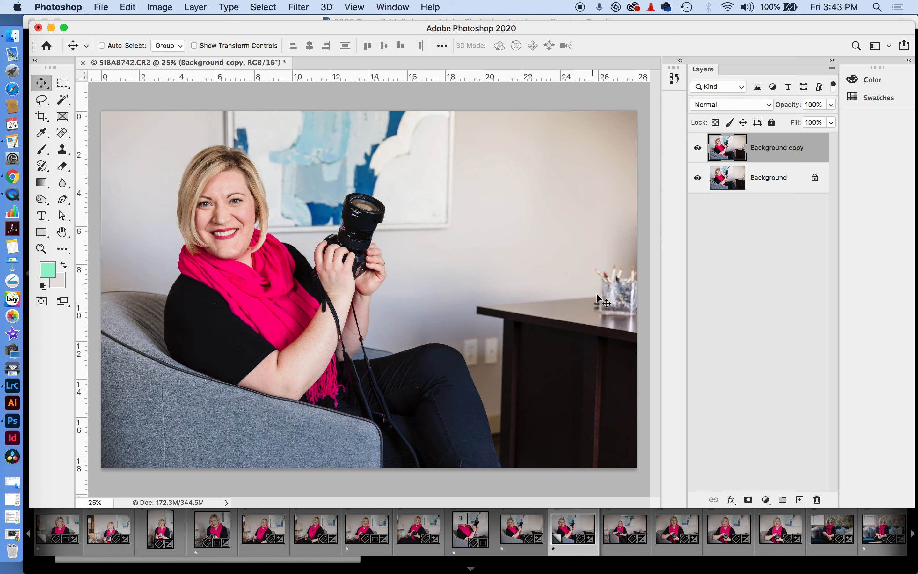
pyautogui.click(40, 117)
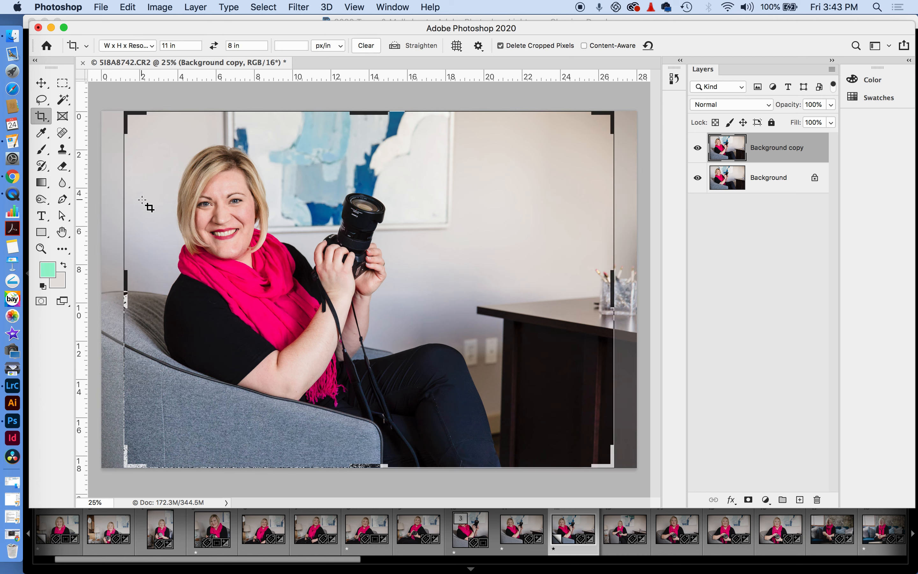
# Switch the crop to a Ratio preset with cleared values, widen both sides, and commit
pyautogui.click(164, 195)
pyautogui.click(144, 53)
pyautogui.click(128, 32)
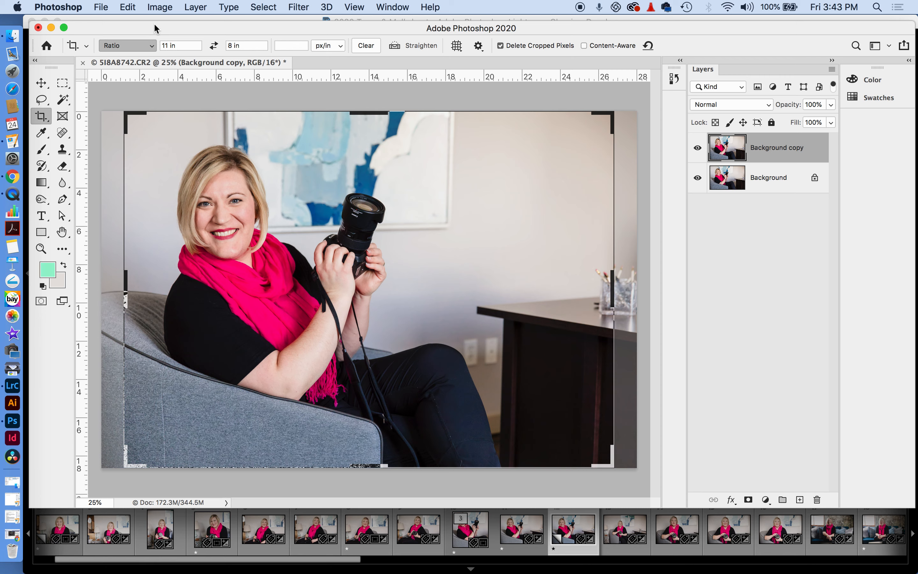
pyautogui.click(243, 46)
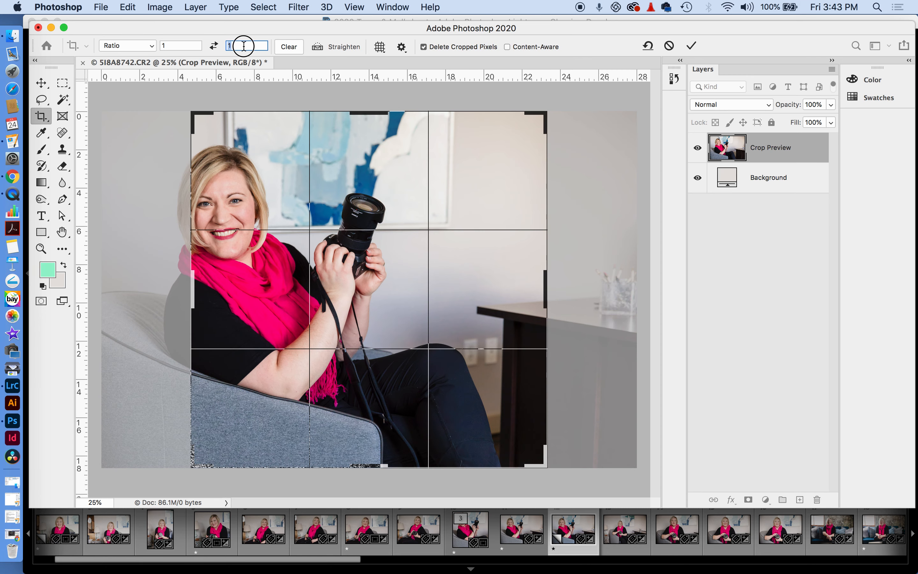
pyautogui.click(168, 45)
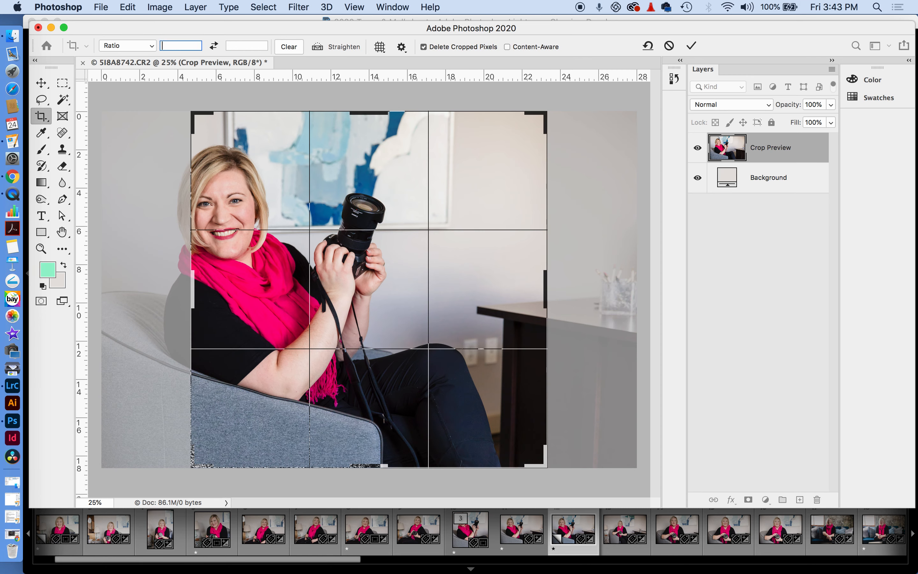
pyautogui.moveTo(193, 289); pyautogui.dragTo(148, 291)
pyautogui.moveTo(589, 289); pyautogui.dragTo(618, 271)
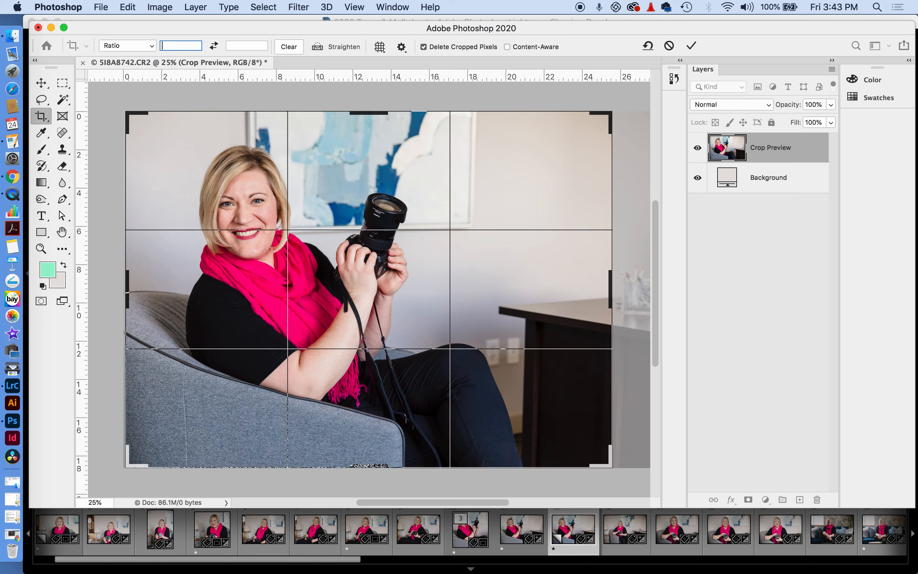
pyautogui.press('Return')
pyautogui.press('Return')
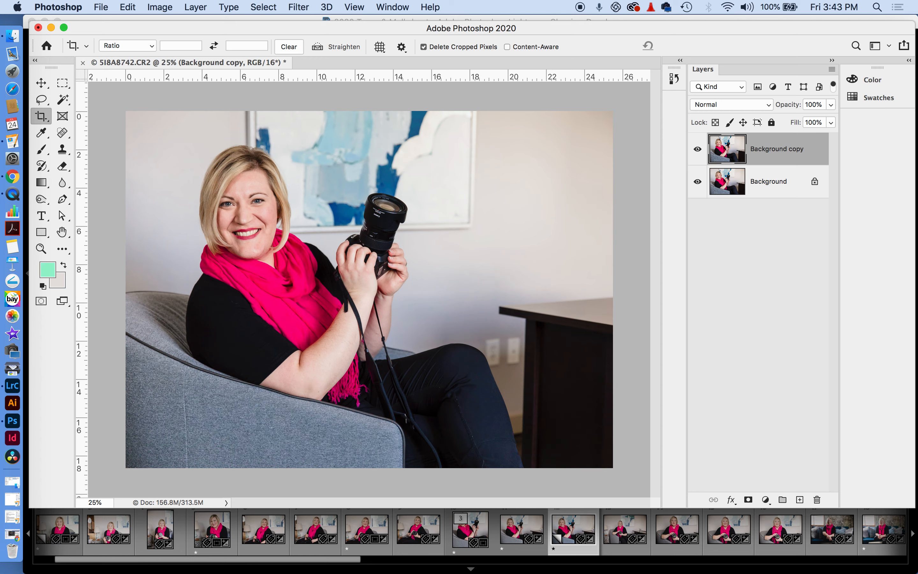
pyautogui.click(41, 248)
pyautogui.moveTo(485, 328); pyautogui.dragTo(554, 328)
pyautogui.moveTo(363, 297); pyautogui.dragTo(195, 193)
pyautogui.press('j')
pyautogui.moveTo(408, 265)
pyautogui.mouseDown()
pyautogui.moveTo(437, 267)
pyautogui.moveTo(406, 283)
pyautogui.moveTo(403, 328)
pyautogui.moveTo(424, 357)
pyautogui.moveTo(438, 334)
pyautogui.moveTo(438, 266)
pyautogui.moveTo(436, 304)
pyautogui.moveTo(431, 269)
pyautogui.mouseUp()
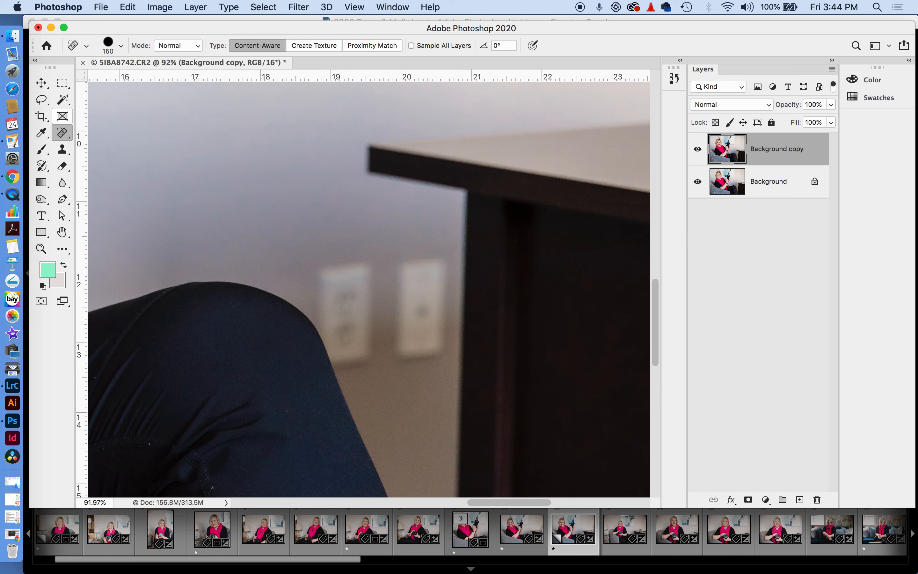
pyautogui.click(62, 133)
pyautogui.click(115, 156)
pyautogui.moveTo(388, 253); pyautogui.dragTo(391, 354)
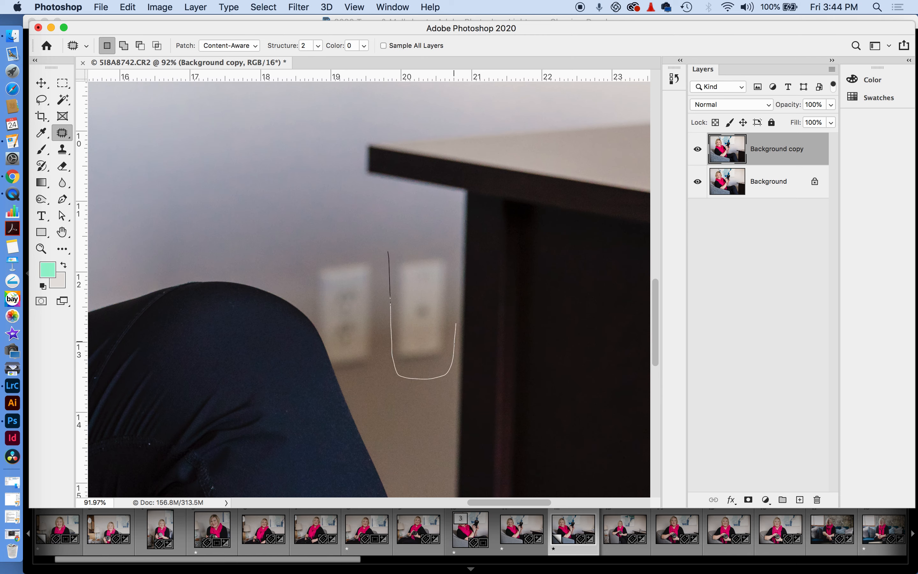
pyautogui.moveTo(397, 239)
pyautogui.mouseDown()
pyautogui.moveTo(383, 258)
pyautogui.moveTo(379, 325)
pyautogui.mouseUp()
pyautogui.moveTo(402, 377); pyautogui.dragTo(404, 378)
pyautogui.moveTo(419, 342)
pyautogui.mouseDown()
pyautogui.moveTo(277, 188)
pyautogui.moveTo(281, 196)
pyautogui.mouseUp()
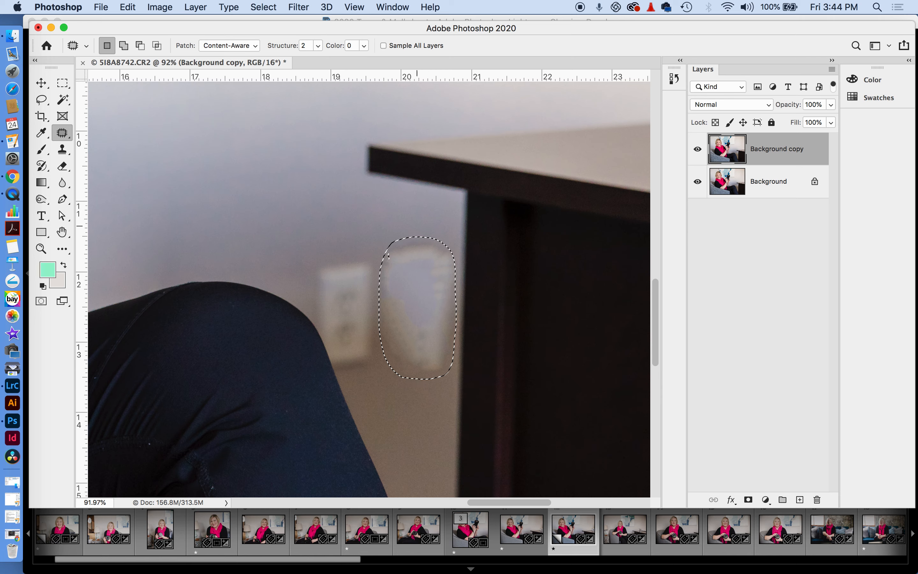
pyautogui.press('s')
pyautogui.click(62, 133)
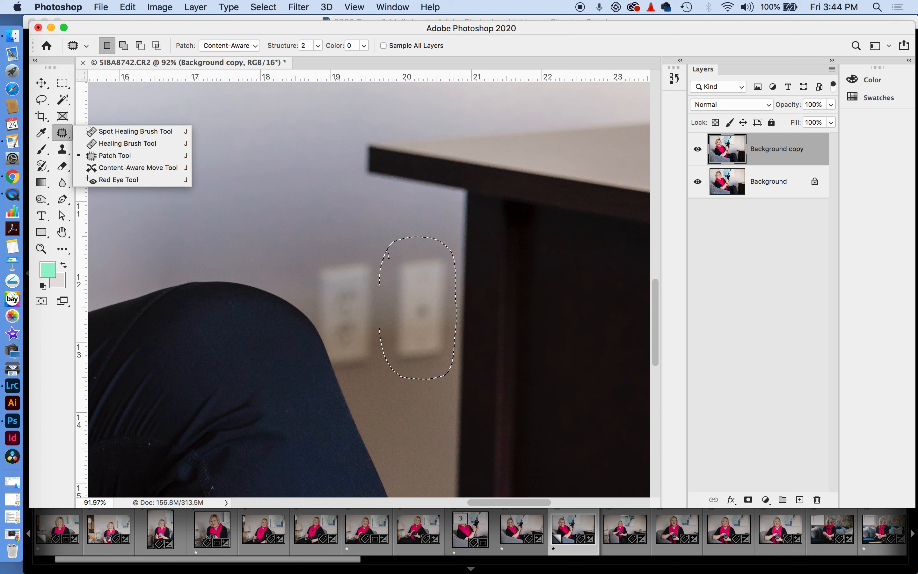
pyautogui.click(127, 143)
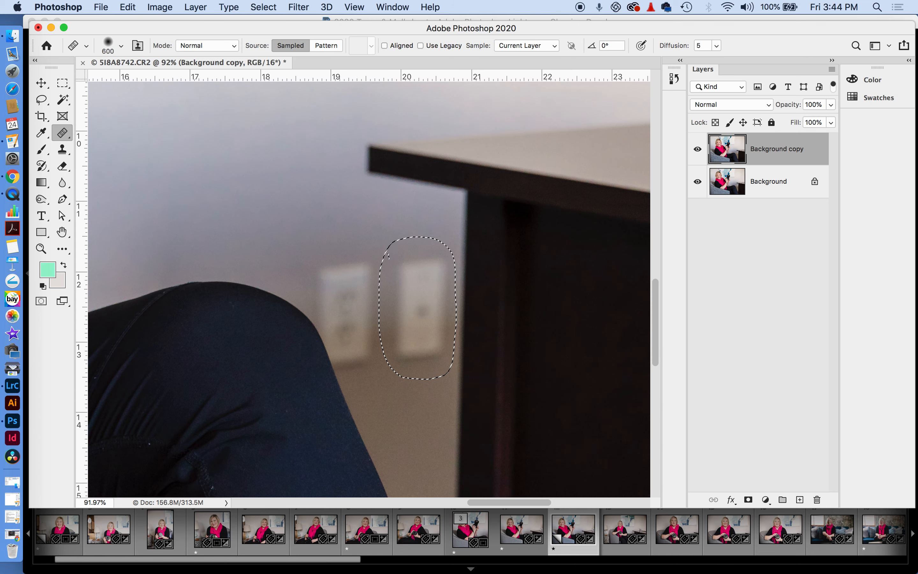
pyautogui.click(62, 133)
pyautogui.click(127, 166)
pyautogui.moveTo(388, 255); pyautogui.dragTo(263, 131)
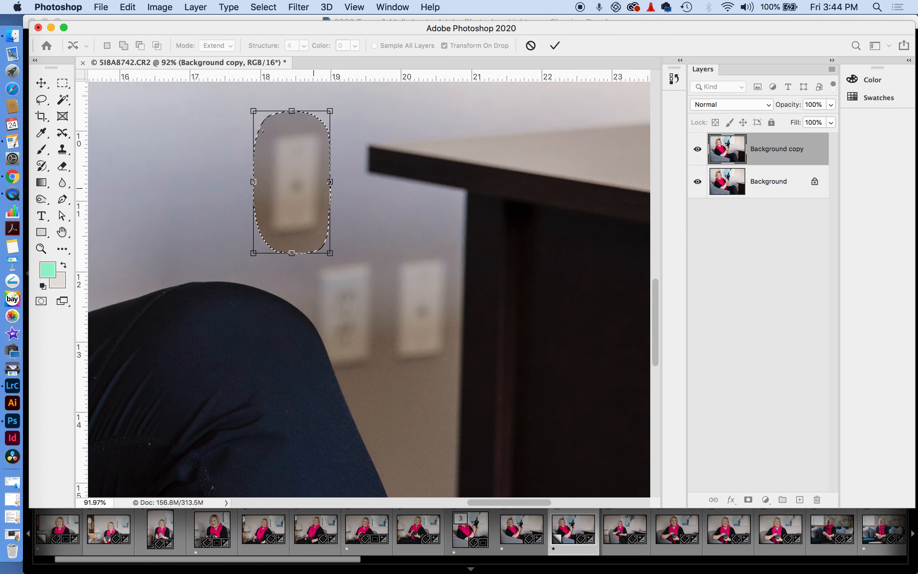
pyautogui.click(41, 82)
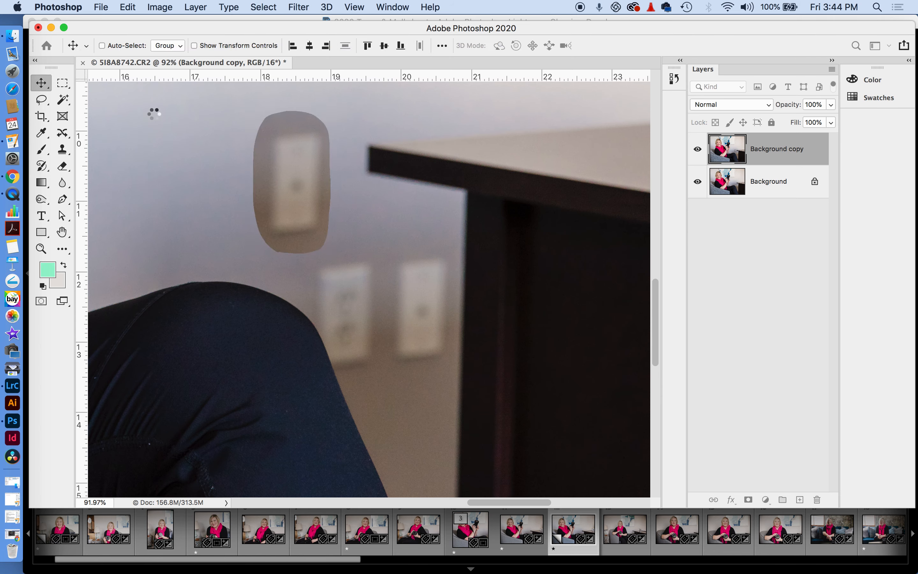
pyautogui.press('super+z')
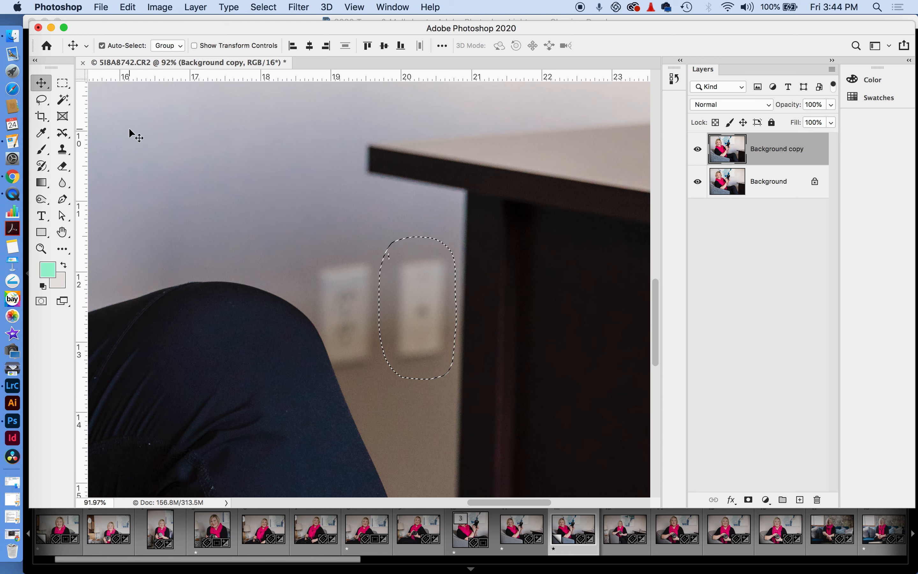
pyautogui.press('super+d')
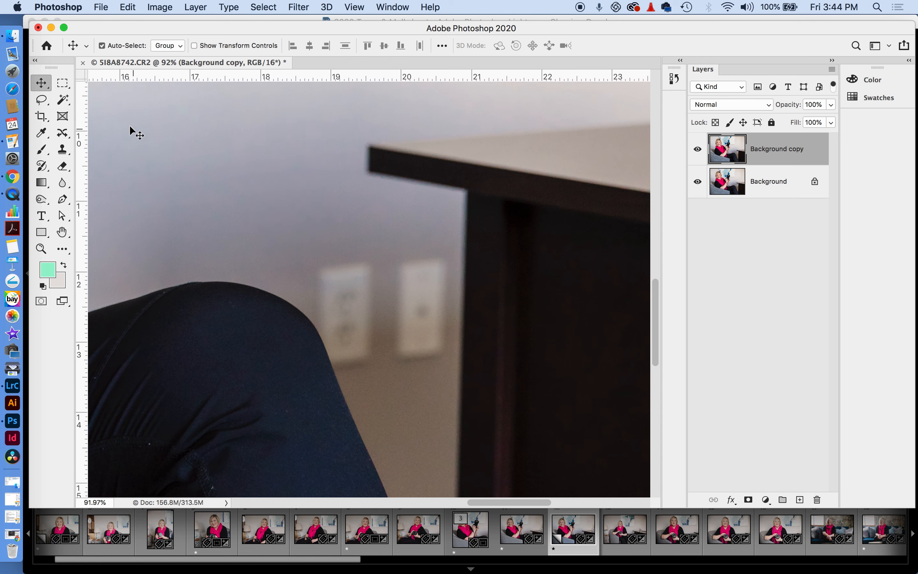
pyautogui.press('super+minus')
pyautogui.press('super+minus')
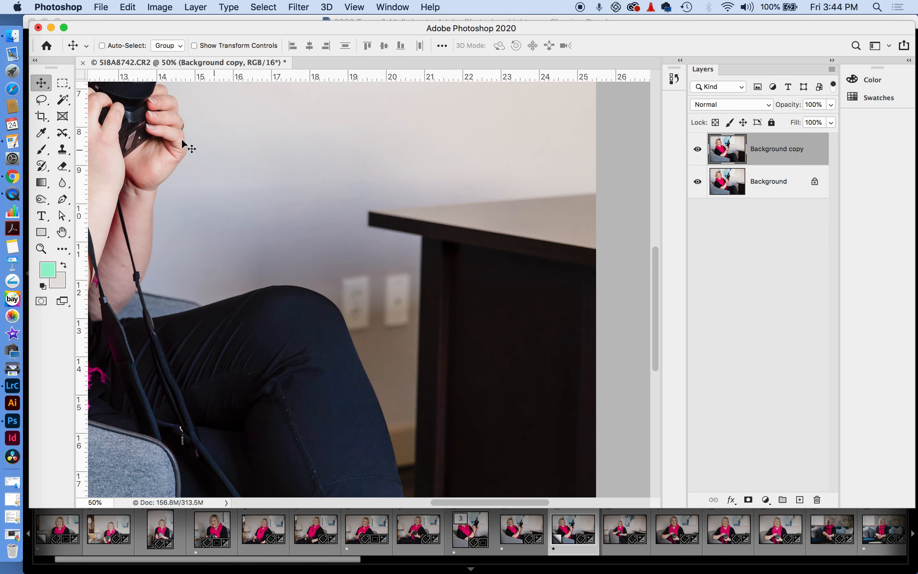
pyautogui.moveTo(66, 131); pyautogui.dragTo(98, 139)
pyautogui.press('[')
pyautogui.press('[')
pyautogui.press('[')
pyautogui.press('[')
pyautogui.press('[')
pyautogui.press('[')
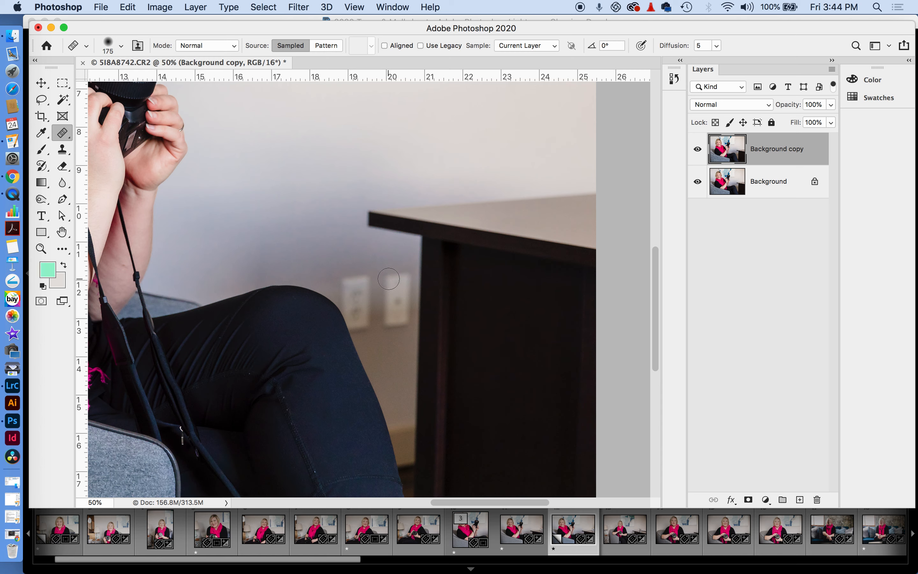
# Heal the right-hand outlet and its wall plate with the Healing Brush, sampling clean wall
pyautogui.click(391, 278)
pyautogui.click(566, 209)
pyautogui.keyDown('alt'); pyautogui.click(380, 261); pyautogui.keyUp('alt')
pyautogui.moveTo(390, 281)
pyautogui.mouseDown()
pyautogui.moveTo(403, 277)
pyautogui.moveTo(395, 282)
pyautogui.mouseUp()
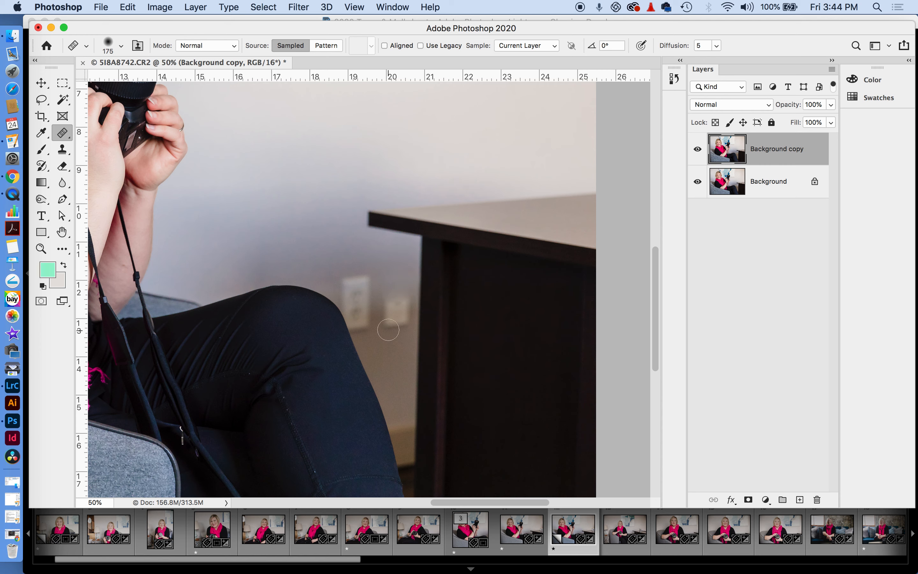
pyautogui.keyDown('alt'); pyautogui.click(388, 353); pyautogui.keyUp('alt')
pyautogui.moveTo(388, 317)
pyautogui.mouseDown()
pyautogui.moveTo(405, 321)
pyautogui.moveTo(391, 311)
pyautogui.moveTo(405, 300)
pyautogui.moveTo(399, 306)
pyautogui.mouseUp()
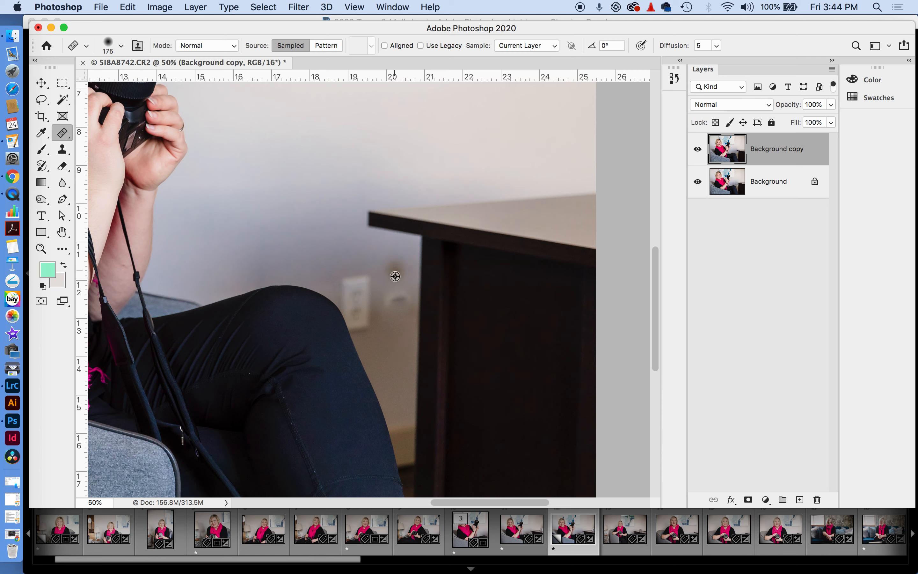
pyautogui.moveTo(389, 296)
pyautogui.mouseDown()
pyautogui.moveTo(403, 287)
pyautogui.moveTo(396, 297)
pyautogui.mouseUp()
# Try a Spot Healing stroke over the left outlet, then undo it
pyautogui.moveTo(62, 132)
pyautogui.mouseDown()
pyautogui.moveTo(91, 143)
pyautogui.moveTo(62, 131)
pyautogui.moveTo(91, 130)
pyautogui.mouseUp()
pyautogui.moveTo(342, 279)
pyautogui.mouseDown()
pyautogui.moveTo(367, 275)
pyautogui.moveTo(345, 296)
pyautogui.moveTo(370, 299)
pyautogui.moveTo(370, 332)
pyautogui.mouseUp()
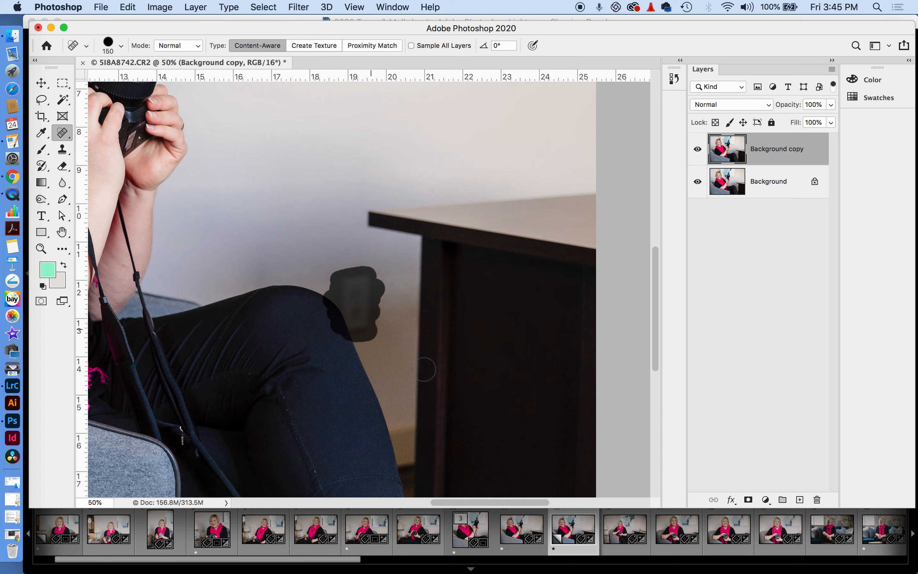
pyautogui.press('super+z')
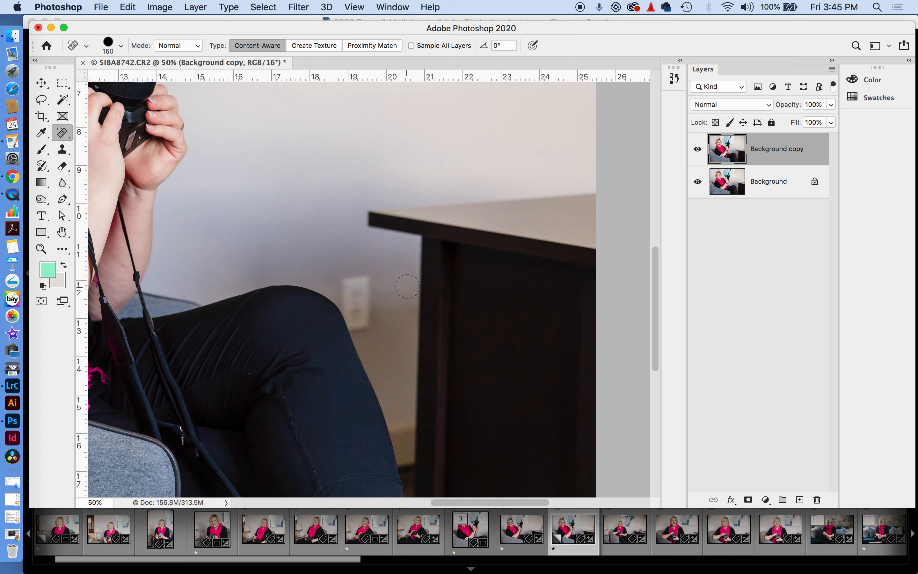
# Add an empty layer and set up the Clone Stamp at 100% opacity and 38% flow
pyautogui.click(798, 500)
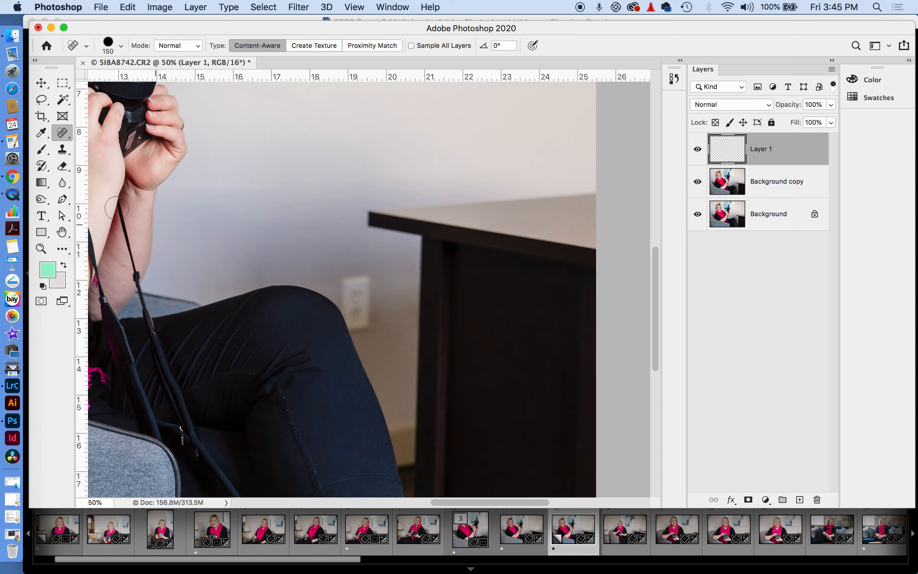
pyautogui.click(62, 149)
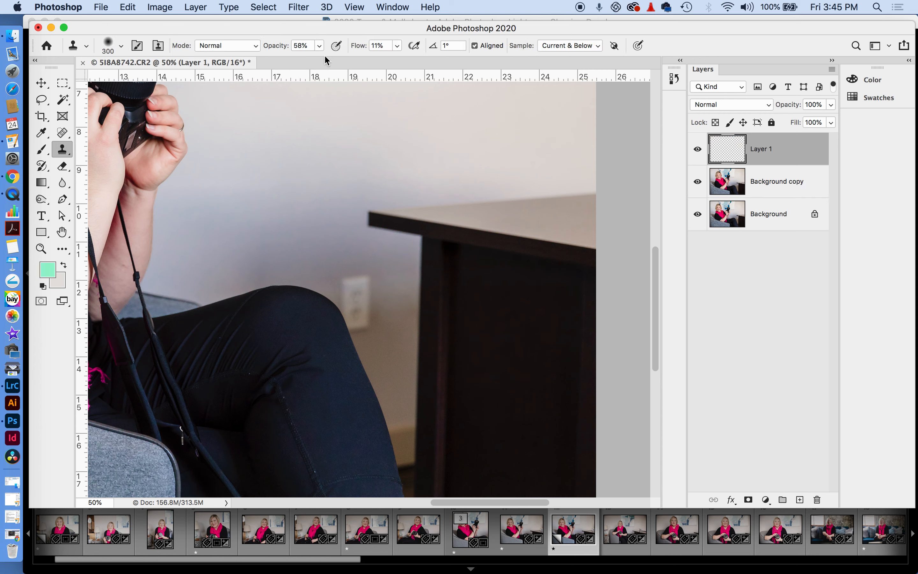
pyautogui.click(319, 45)
pyautogui.moveTo(317, 61); pyautogui.dragTo(412, 57)
pyautogui.keyDown('alt'); pyautogui.click(364, 272); pyautogui.keyUp('alt')
pyautogui.click(397, 45)
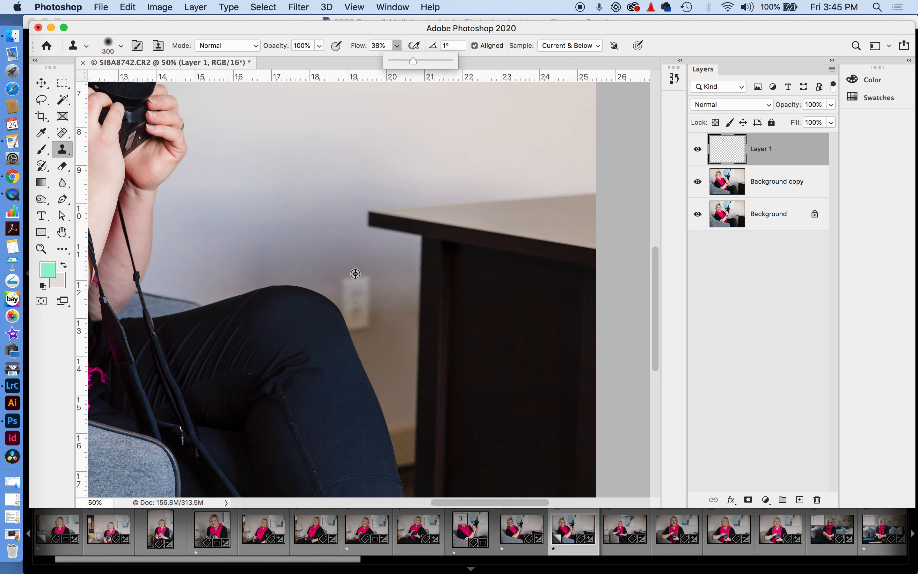
# Undo a first clone stroke, zoom in, and clone wall over the outlet at 18% flow
pyautogui.moveTo(351, 280); pyautogui.dragTo(358, 284)
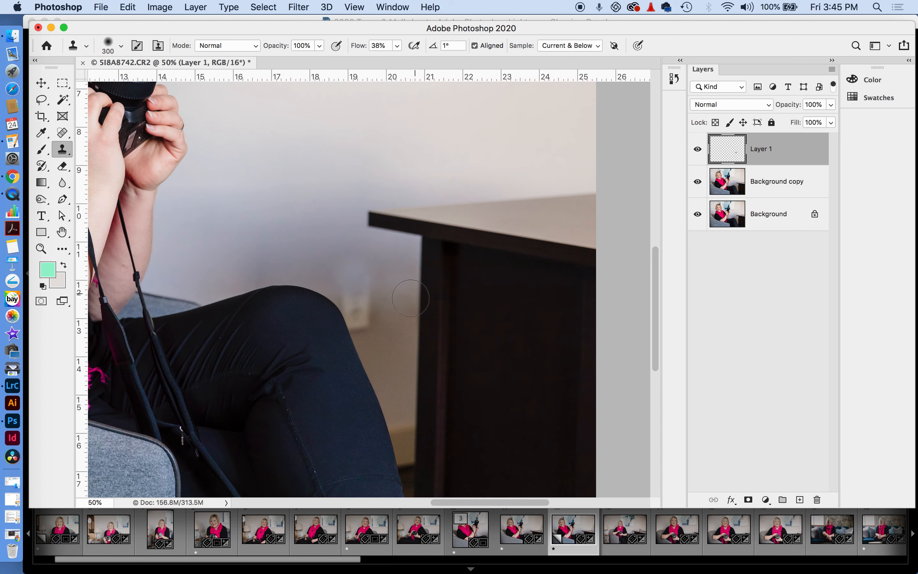
pyautogui.press('super+z')
pyautogui.press('super+equal')
pyautogui.press('super+equal')
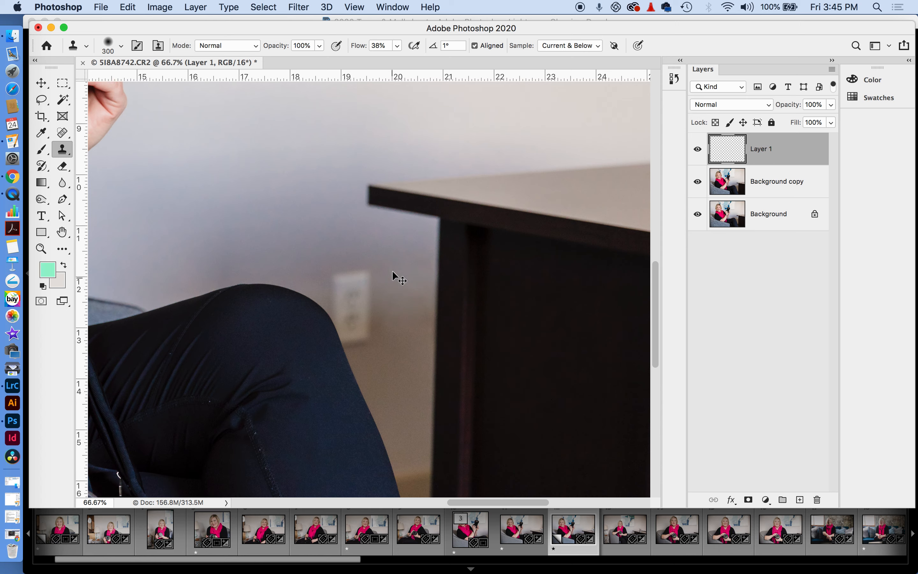
pyautogui.click(397, 45)
pyautogui.moveTo(391, 61); pyautogui.dragTo(378, 61)
pyautogui.moveTo(325, 267)
pyautogui.mouseDown()
pyautogui.moveTo(341, 259)
pyautogui.moveTo(355, 271)
pyautogui.moveTo(327, 281)
pyautogui.moveTo(328, 315)
pyautogui.moveTo(354, 311)
pyautogui.mouseUp()
# Clone sampled wall over the leftover outlet smudge and blend the knee edge into the wall
pyautogui.keyDown('alt'); pyautogui.click(277, 226); pyautogui.keyUp('alt')
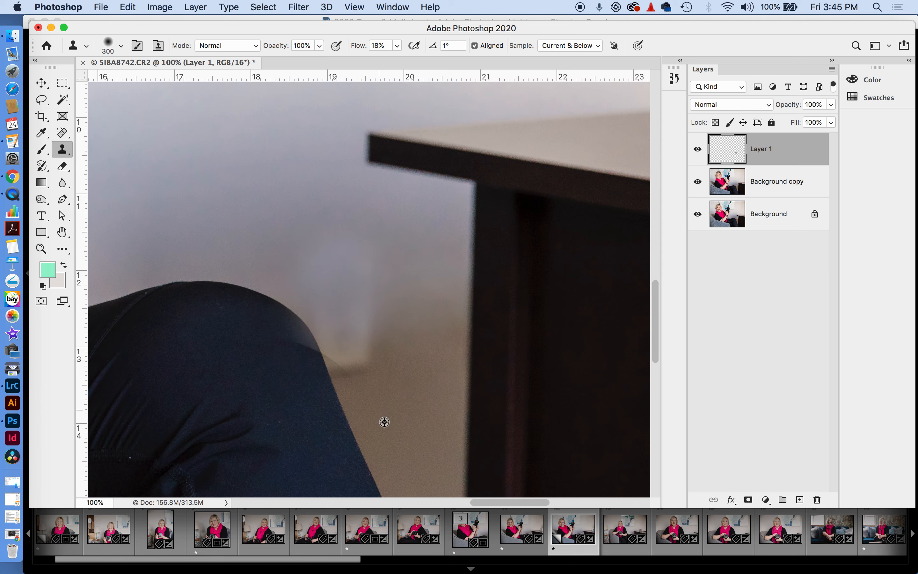
pyautogui.keyDown('alt'); pyautogui.click(401, 416); pyautogui.keyUp('alt')
pyautogui.moveTo(357, 374)
pyautogui.mouseDown()
pyautogui.moveTo(344, 350)
pyautogui.moveTo(351, 364)
pyautogui.mouseUp()
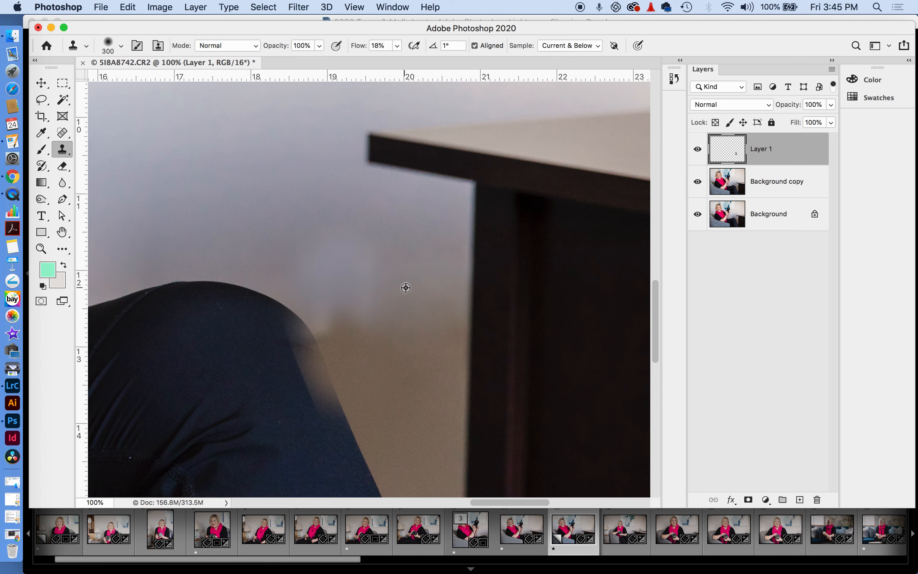
pyautogui.keyDown('alt'); pyautogui.click(269, 239); pyautogui.keyUp('alt')
pyautogui.moveTo(304, 294); pyautogui.dragTo(319, 321)
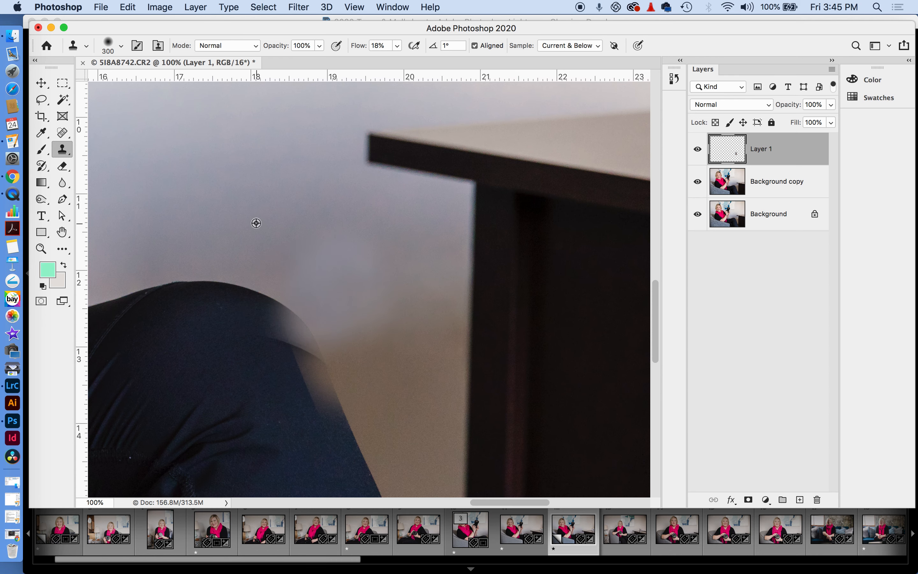
pyautogui.moveTo(224, 215)
pyautogui.mouseDown()
pyautogui.moveTo(297, 262)
pyautogui.moveTo(270, 272)
pyautogui.moveTo(342, 243)
pyautogui.mouseUp()
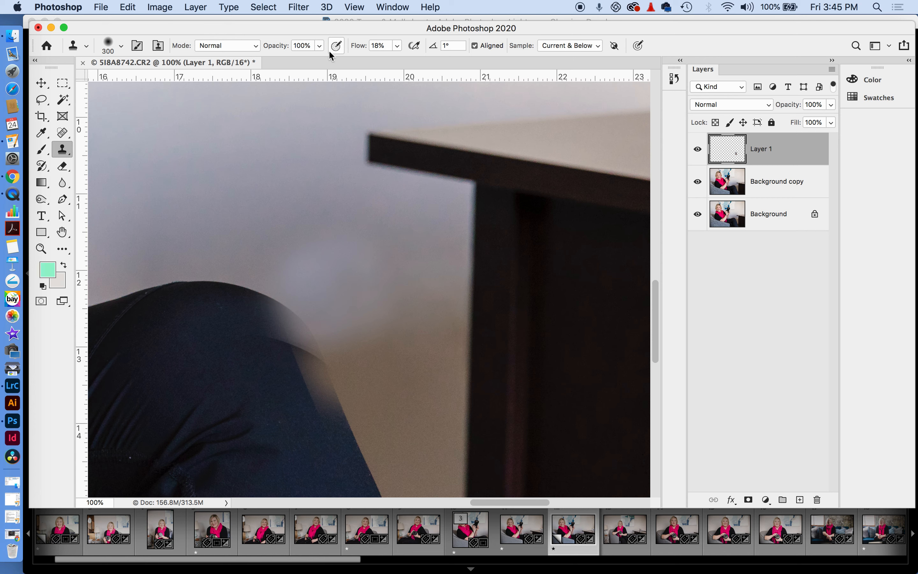
# At 35% opacity with a smaller brush, clone faint wall texture above the knee
pyautogui.moveTo(319, 45); pyautogui.dragTo(265, 79)
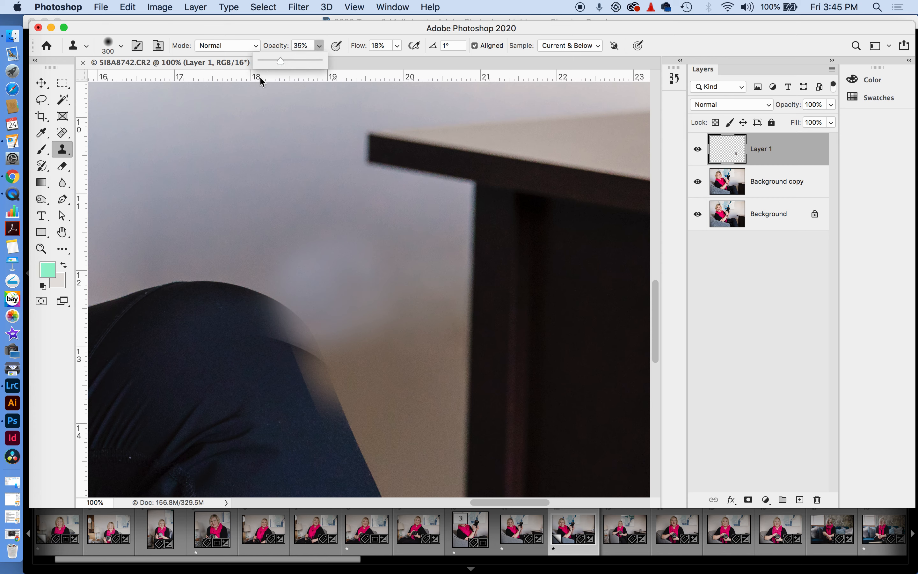
pyautogui.keyDown('alt'); pyautogui.click(236, 184); pyautogui.keyUp('alt')
pyautogui.moveTo(311, 251)
pyautogui.mouseDown()
pyautogui.moveTo(316, 268)
pyautogui.moveTo(350, 249)
pyautogui.moveTo(377, 288)
pyautogui.mouseUp()
pyautogui.moveTo(242, 234)
pyautogui.mouseDown()
pyautogui.moveTo(297, 266)
pyautogui.moveTo(312, 242)
pyautogui.moveTo(348, 238)
pyautogui.moveTo(341, 212)
pyautogui.mouseUp()
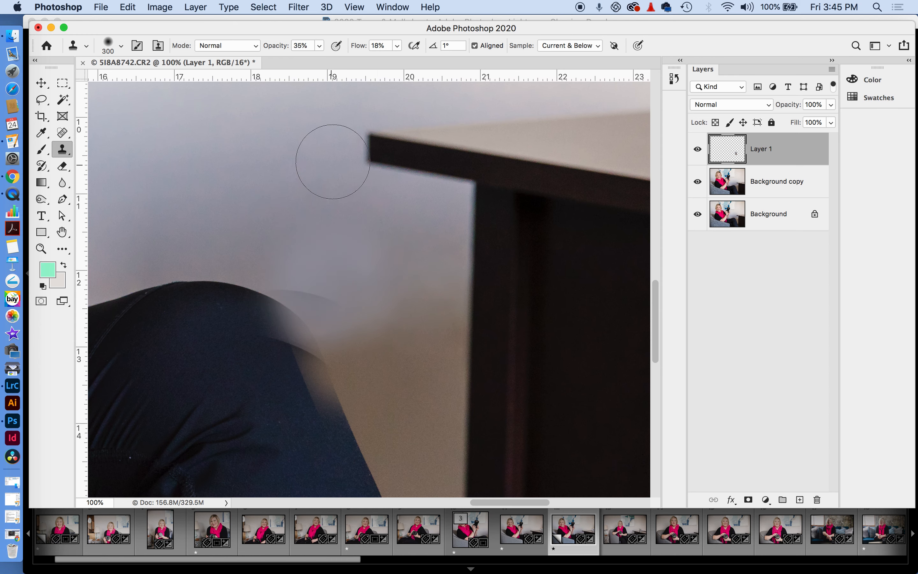
pyautogui.press('super+z')
pyautogui.press('[')
pyautogui.press('[')
pyautogui.keyDown('alt'); pyautogui.click(260, 211); pyautogui.keyUp('alt')
pyautogui.moveTo(273, 246); pyautogui.dragTo(315, 252)
# Mask Layer 1 and paint black at 100% opacity and flow to restore the knee edge
pyautogui.click(749, 500)
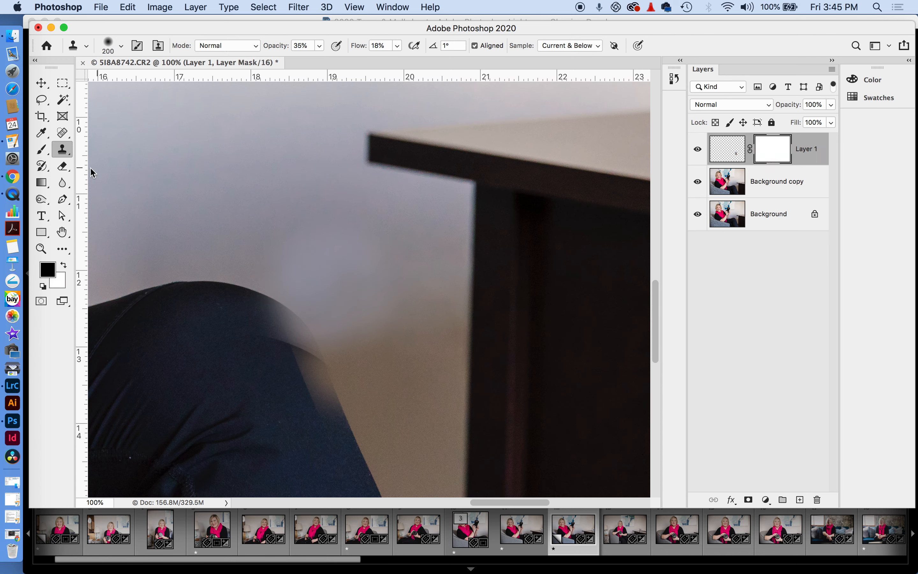
pyautogui.click(41, 149)
pyautogui.click(321, 45)
pyautogui.moveTo(318, 60); pyautogui.dragTo(355, 61)
pyautogui.moveTo(277, 323)
pyautogui.mouseDown()
pyautogui.moveTo(266, 322)
pyautogui.moveTo(276, 332)
pyautogui.mouseUp()
pyautogui.click(400, 46)
pyautogui.moveTo(399, 62); pyautogui.dragTo(456, 60)
pyautogui.click(283, 334)
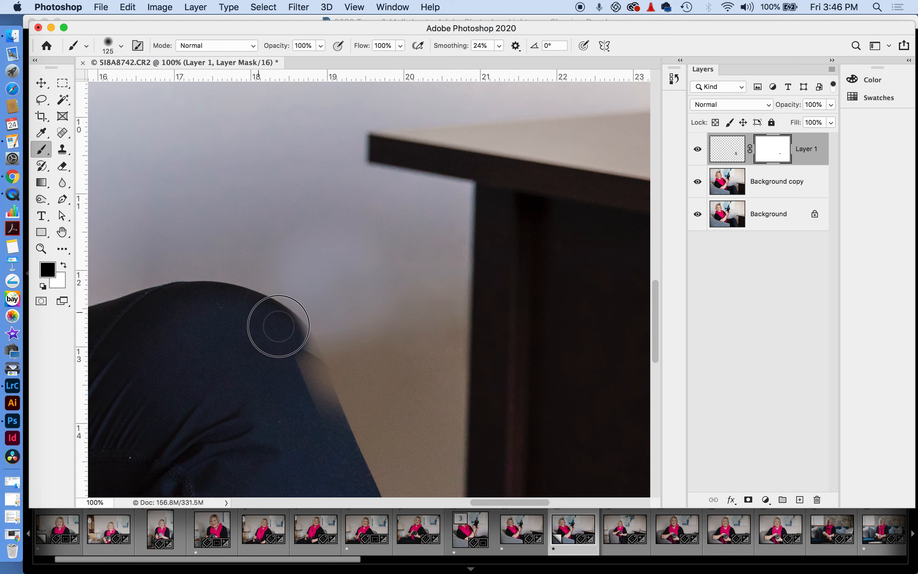
pyautogui.moveTo(279, 326)
pyautogui.mouseDown()
pyautogui.moveTo(322, 435)
pyautogui.moveTo(290, 341)
pyautogui.mouseUp()
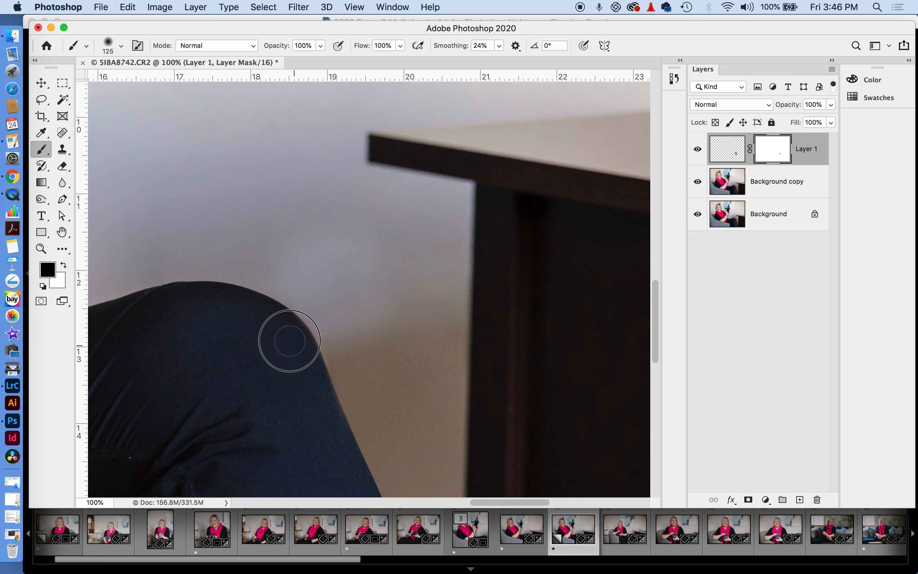
pyautogui.press('super+0')
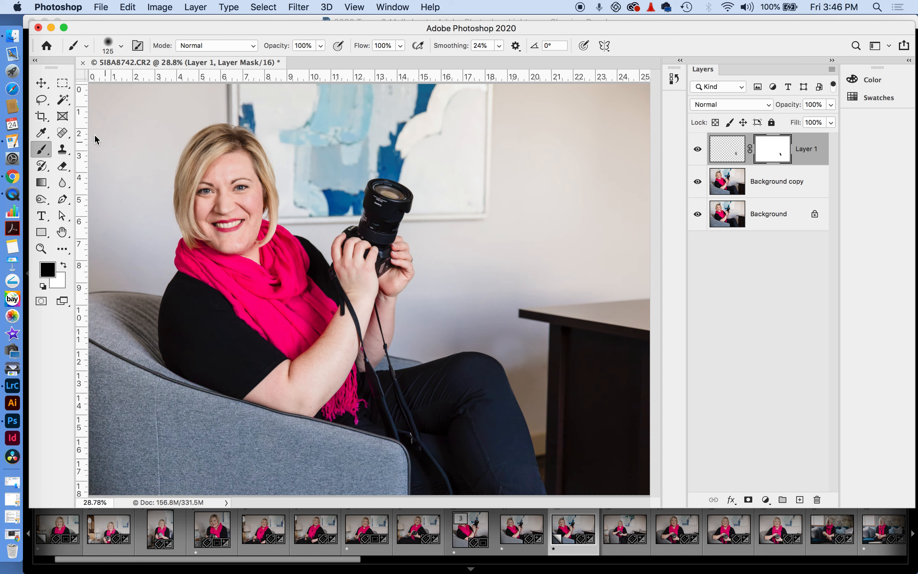
pyautogui.click(41, 82)
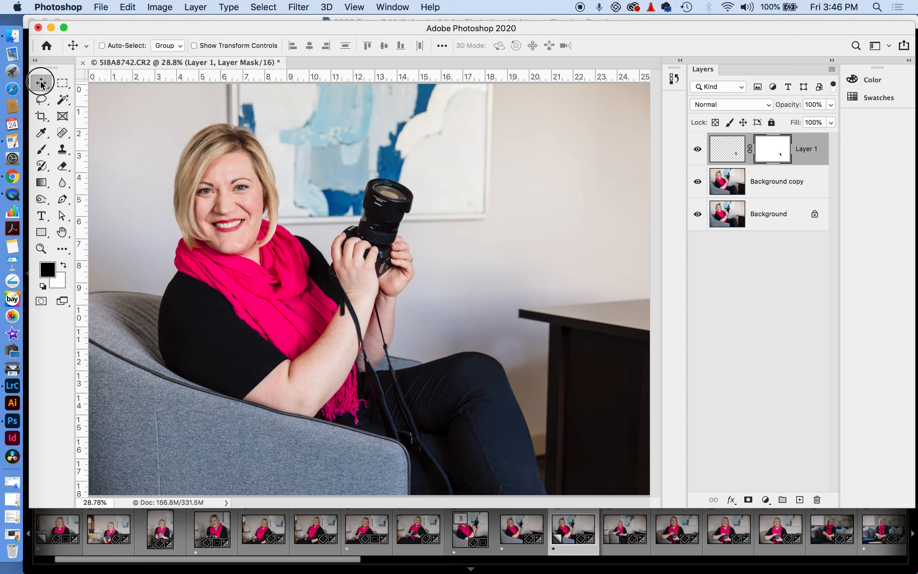
# Zoom into the chair and Spot Heal its vertical seam top to bottom on Background copy
pyautogui.click(52, 255)
pyautogui.moveTo(157, 413); pyautogui.dragTo(161, 197)
pyautogui.click(62, 132)
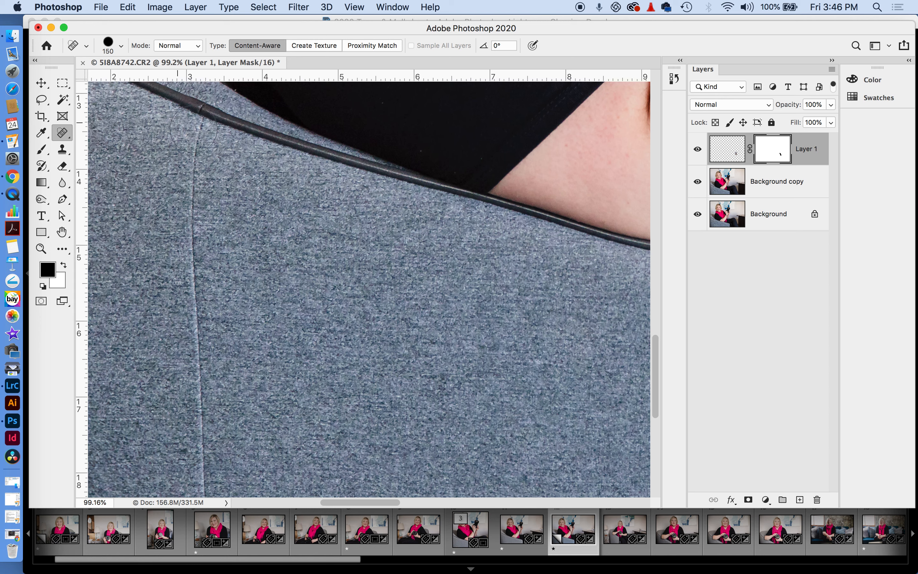
pyautogui.click(757, 198)
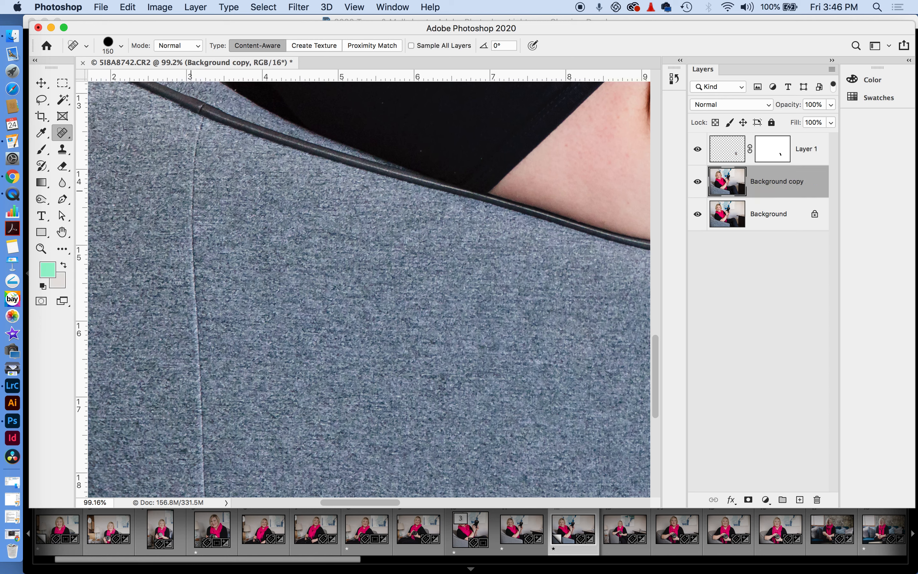
pyautogui.moveTo(194, 140)
pyautogui.mouseDown()
pyautogui.moveTo(195, 129)
pyautogui.moveTo(196, 311)
pyautogui.moveTo(211, 457)
pyautogui.mouseUp()
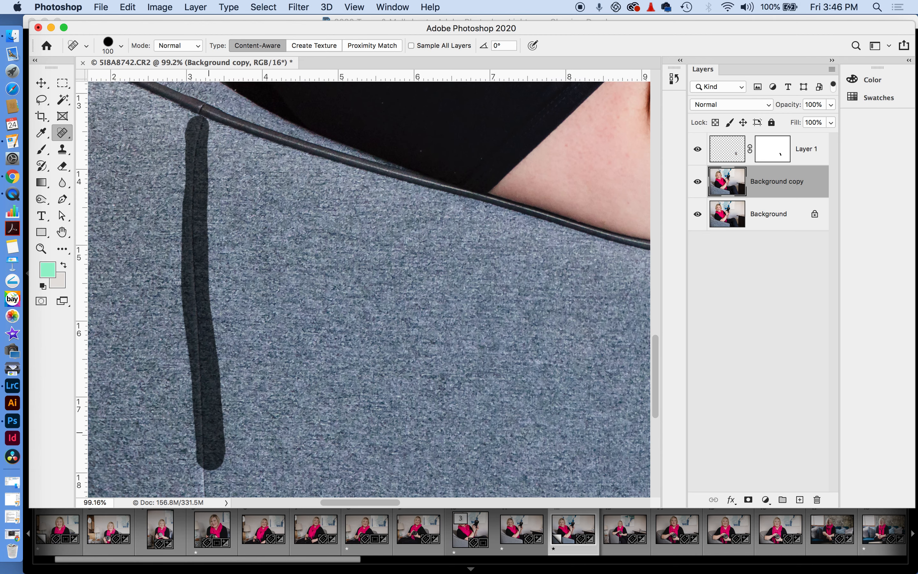
pyautogui.scroll(-5, 224, 159)
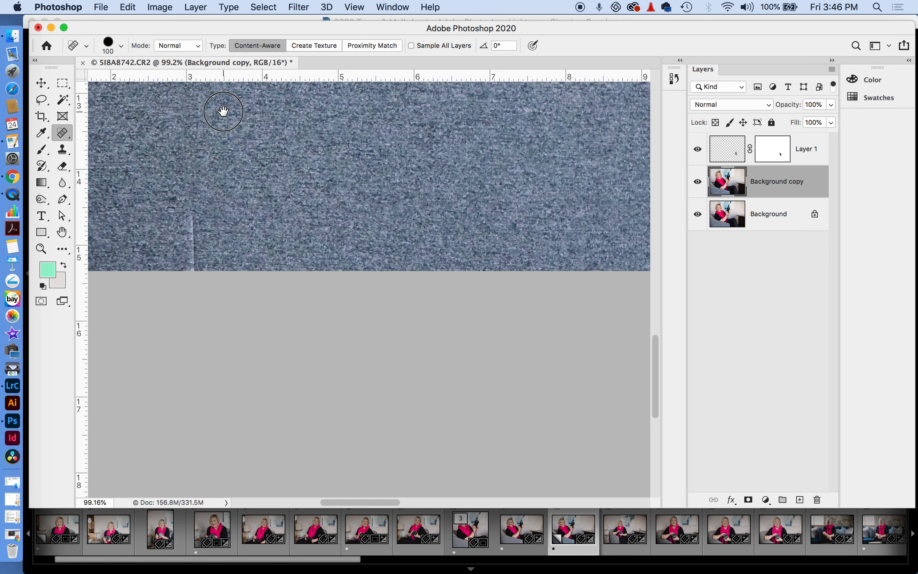
pyautogui.moveTo(194, 206); pyautogui.dragTo(192, 279)
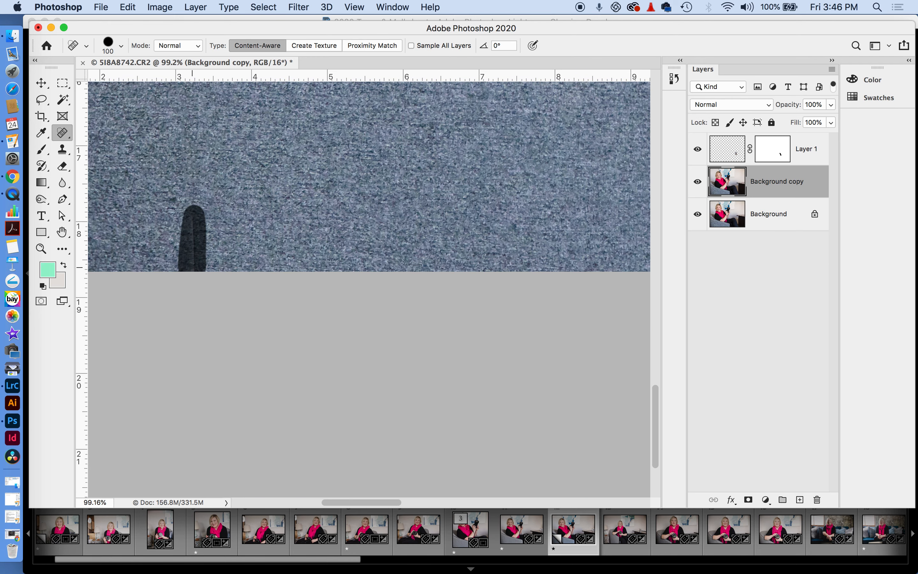
pyautogui.press('super+0')
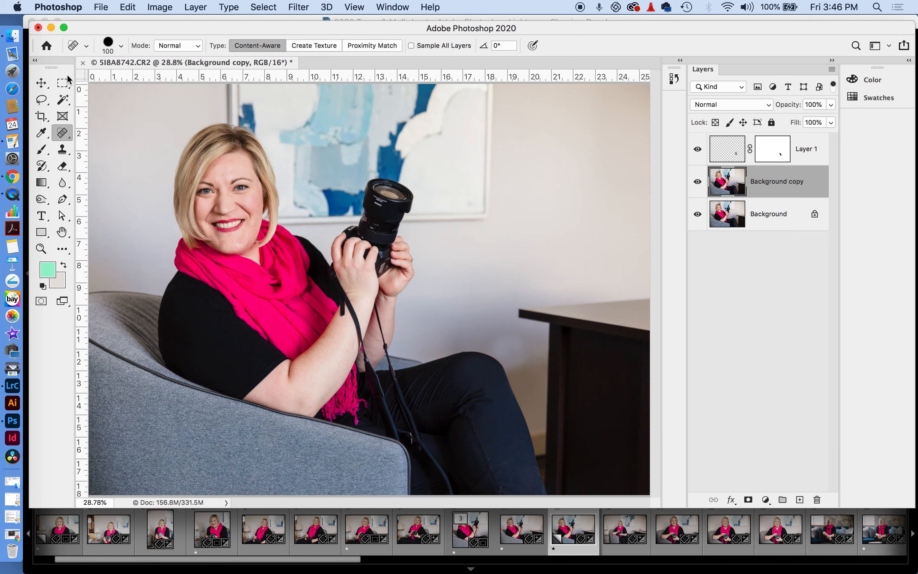
pyautogui.click(42, 84)
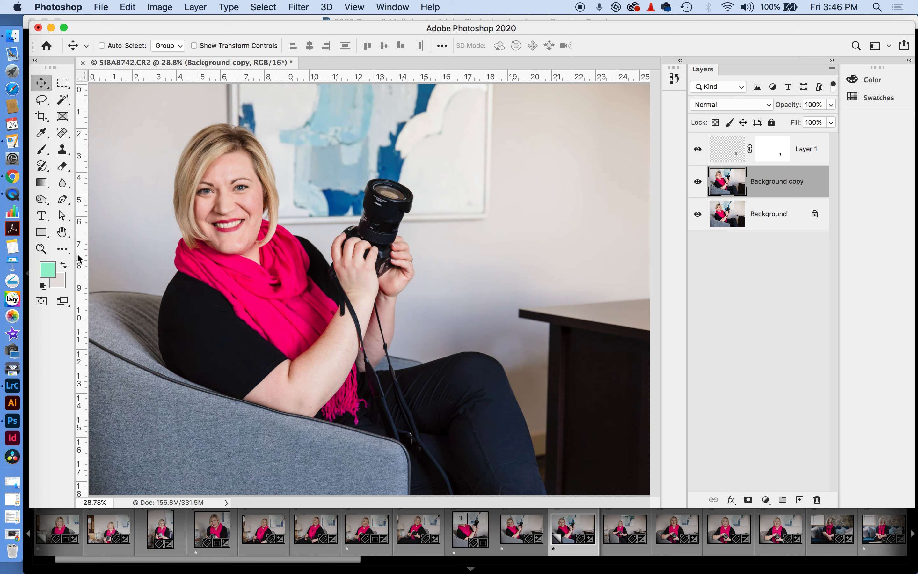
# Open Filter > Liquify and push her shoulder line with a 600-size Forward Warp brush
pyautogui.click(41, 248)
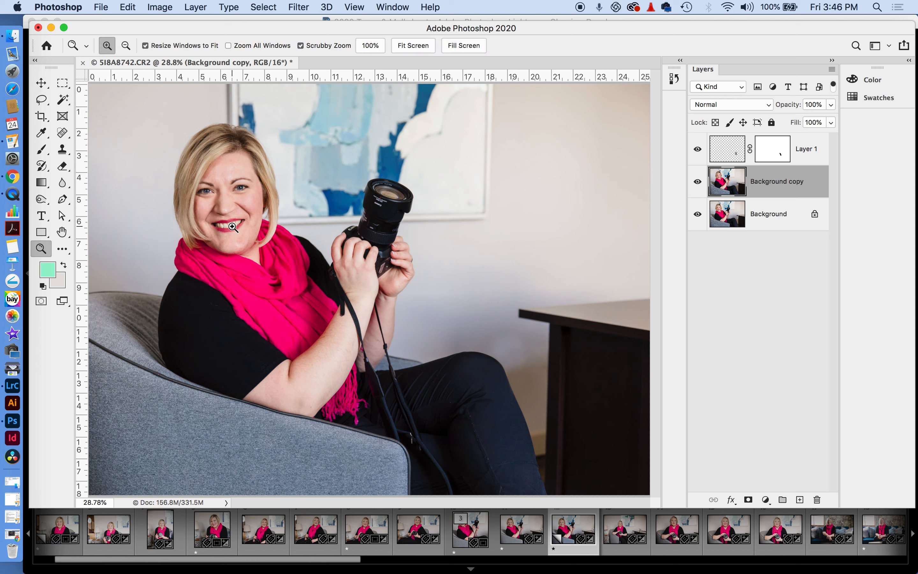
pyautogui.click(302, 8)
pyautogui.click(308, 110)
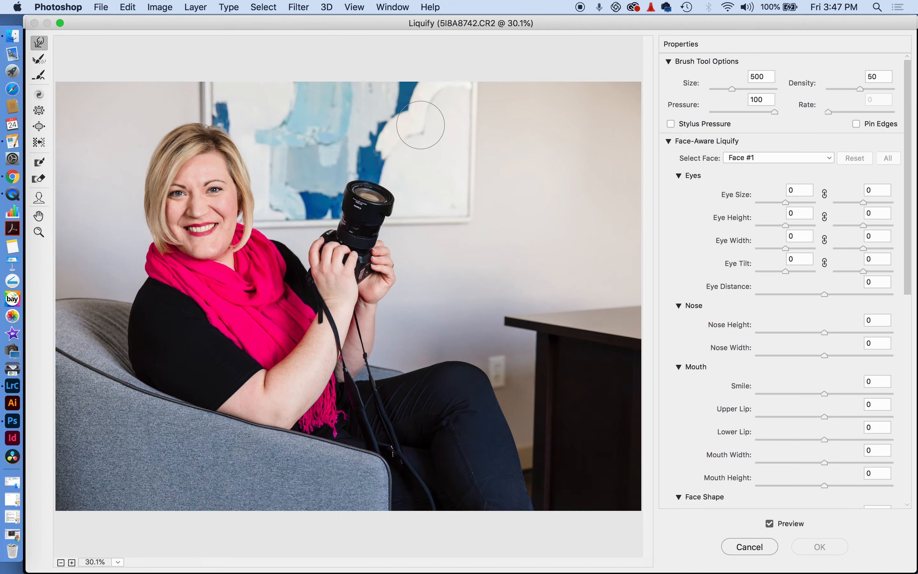
pyautogui.press(']')
pyautogui.press(']')
pyautogui.press(']')
pyautogui.press(']')
pyautogui.press('[')
pyautogui.press('[')
pyautogui.press('[')
pyautogui.moveTo(199, 328); pyautogui.dragTo(202, 315)
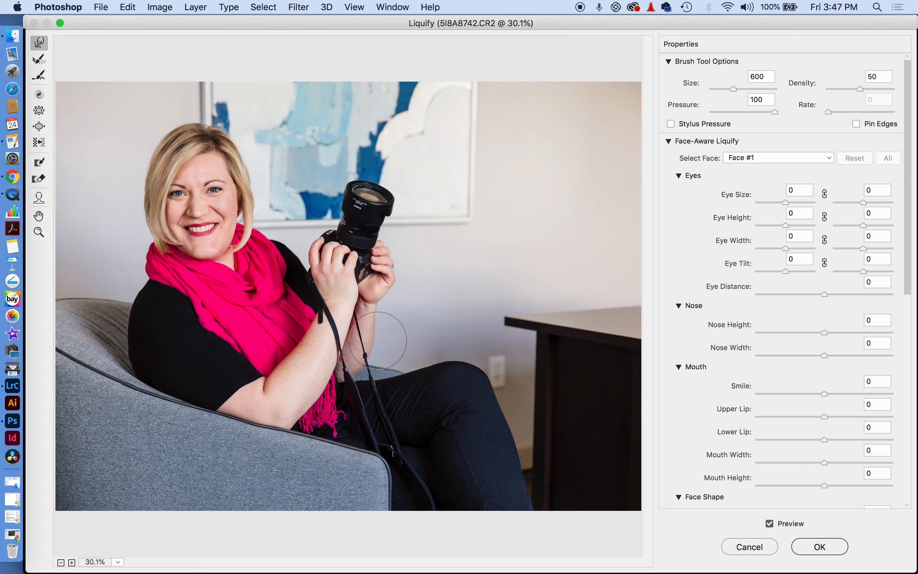
# Resize the Liquify brush to 400 and zoom the preview in on her face and head
pyautogui.press('[')
pyautogui.press('[')
pyautogui.press('super+equal')
pyautogui.press('super+equal')
pyautogui.moveTo(204, 208); pyautogui.dragTo(342, 231)
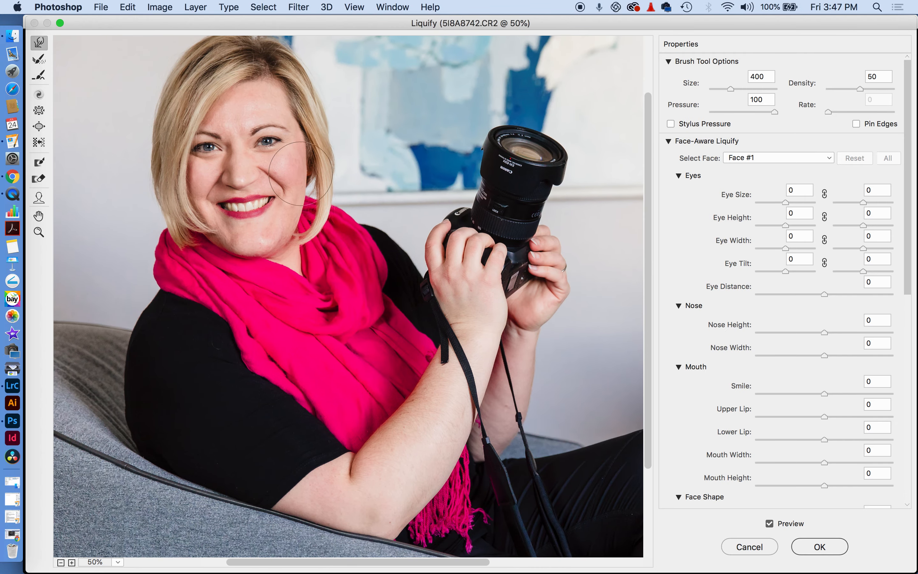
pyautogui.press('[')
pyautogui.press(']')
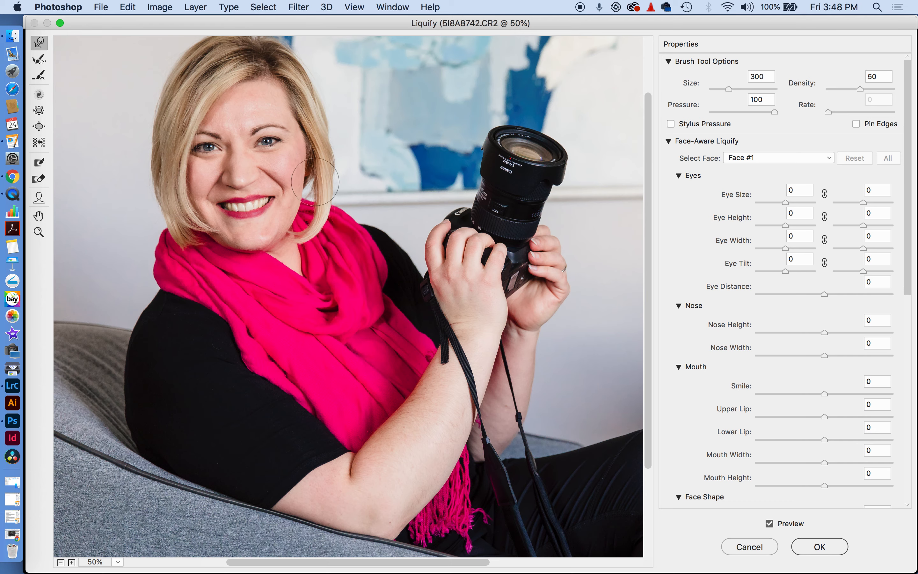
pyautogui.moveTo(357, 172)
pyautogui.mouseDown()
pyautogui.moveTo(416, 211)
pyautogui.moveTo(404, 238)
pyautogui.mouseUp()
# Push the left edge of her hair outward with a 600 brush and apply Liquify
pyautogui.press(']')
pyautogui.press(']')
pyautogui.press(']')
pyautogui.press(']')
pyautogui.press(']')
pyautogui.press(']')
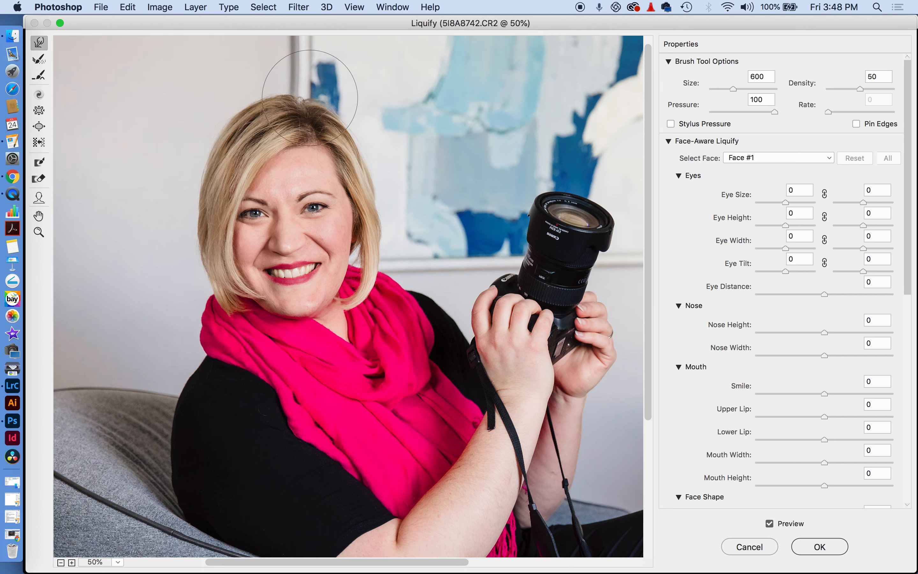
pyautogui.press('[')
pyautogui.press('[')
pyautogui.press('[')
pyautogui.press('[')
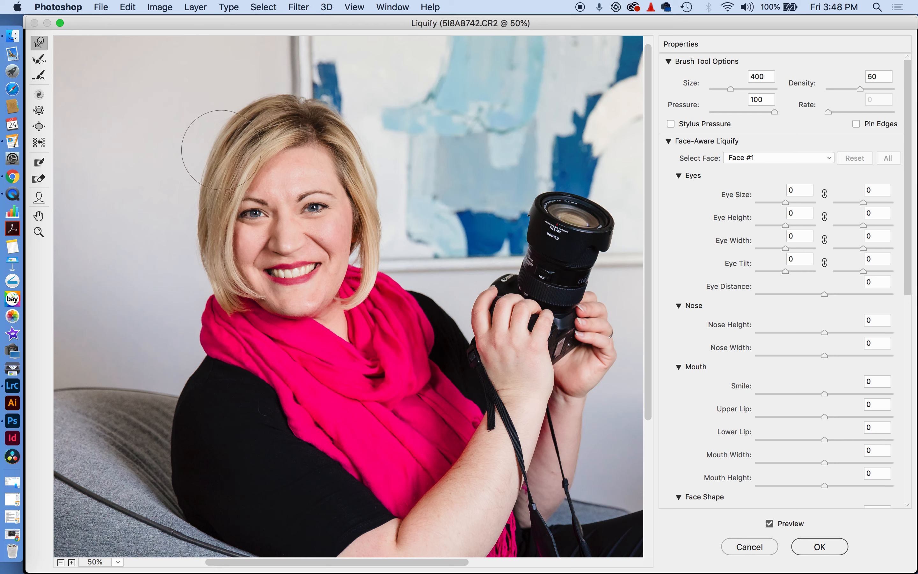
pyautogui.press(']')
pyautogui.press(']')
pyautogui.press(']')
pyautogui.press(']')
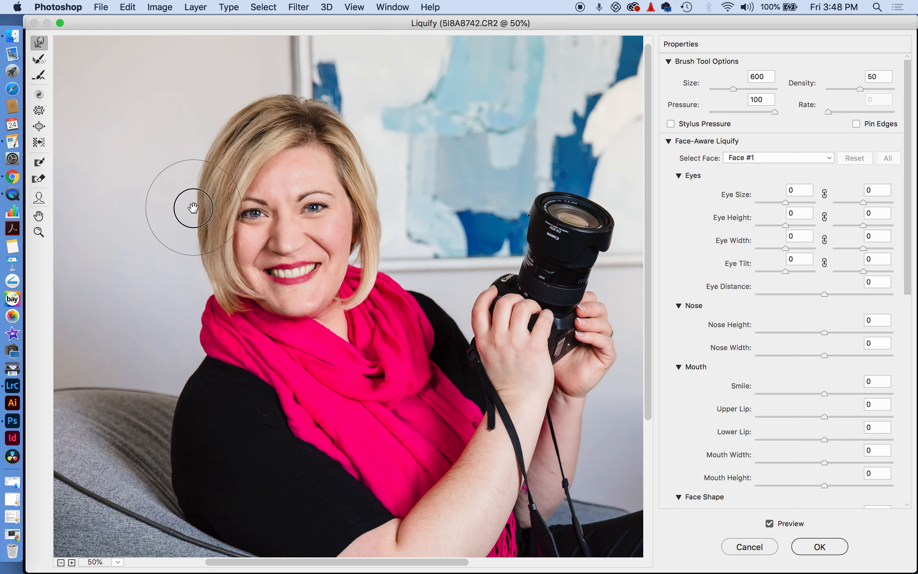
pyautogui.moveTo(193, 208)
pyautogui.mouseDown()
pyautogui.moveTo(174, 231)
pyautogui.moveTo(182, 271)
pyautogui.mouseUp()
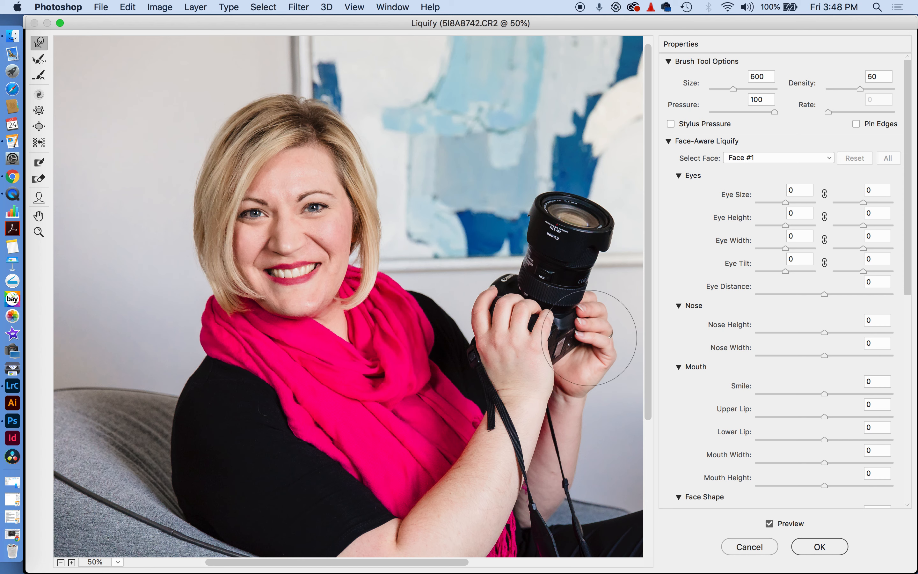
pyautogui.click(797, 548)
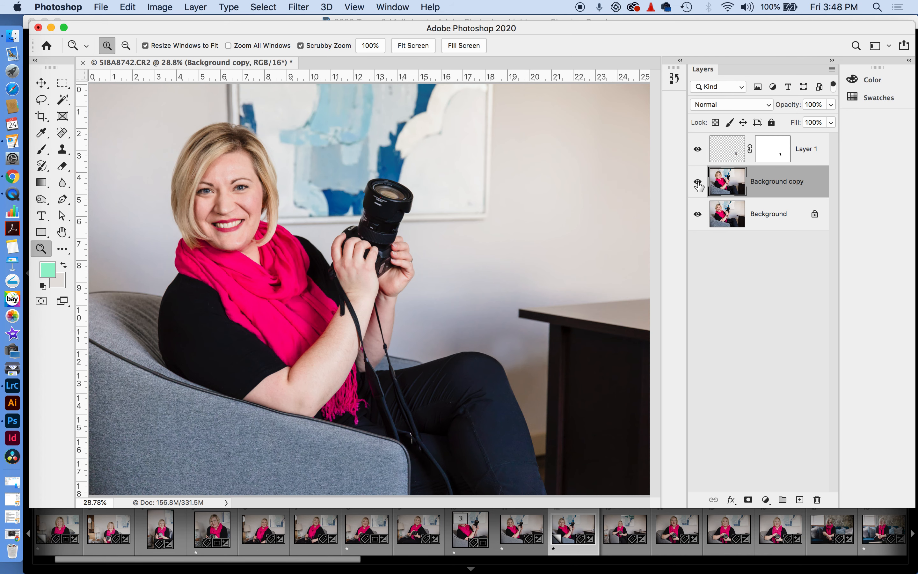
pyautogui.click(697, 182)
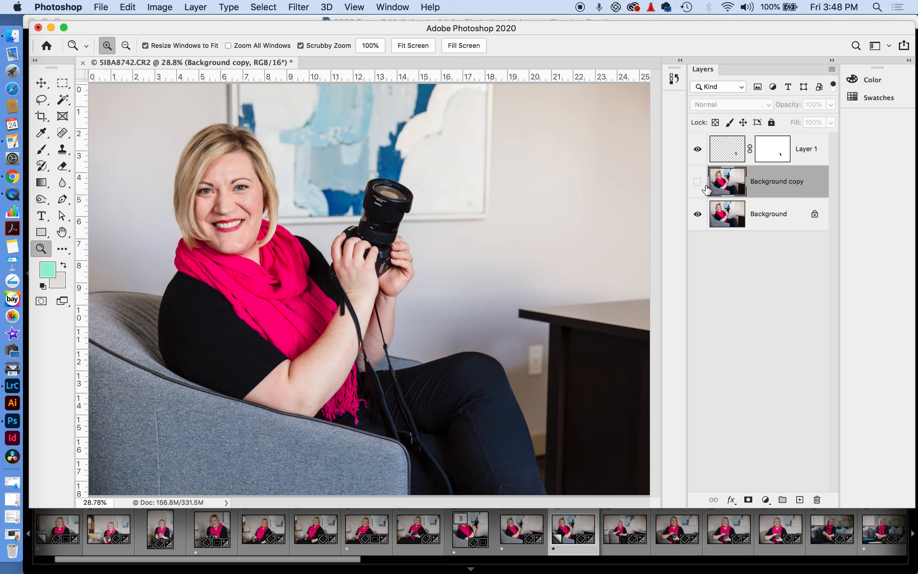
pyautogui.click(697, 183)
pyautogui.click(697, 185)
pyautogui.moveTo(258, 252); pyautogui.dragTo(561, 267)
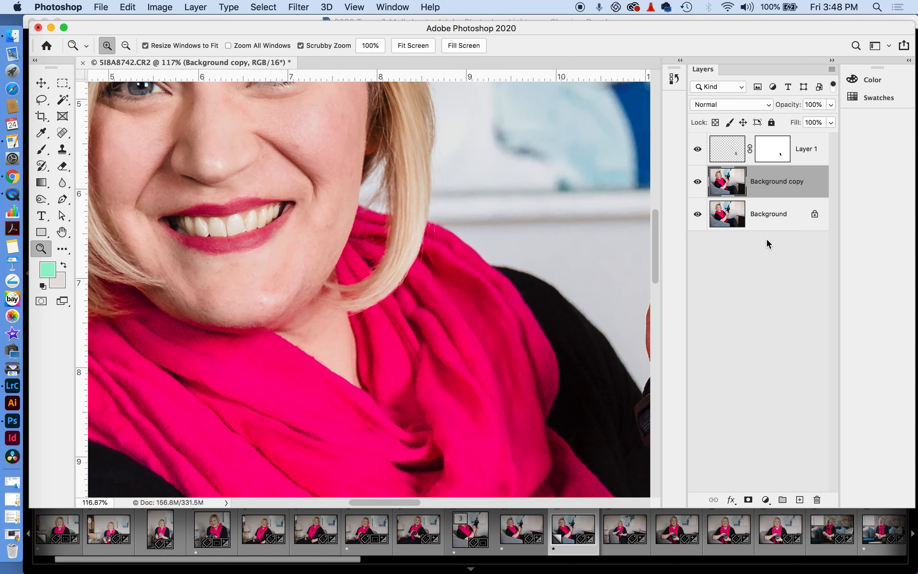
pyautogui.moveTo(777, 226); pyautogui.dragTo(799, 499)
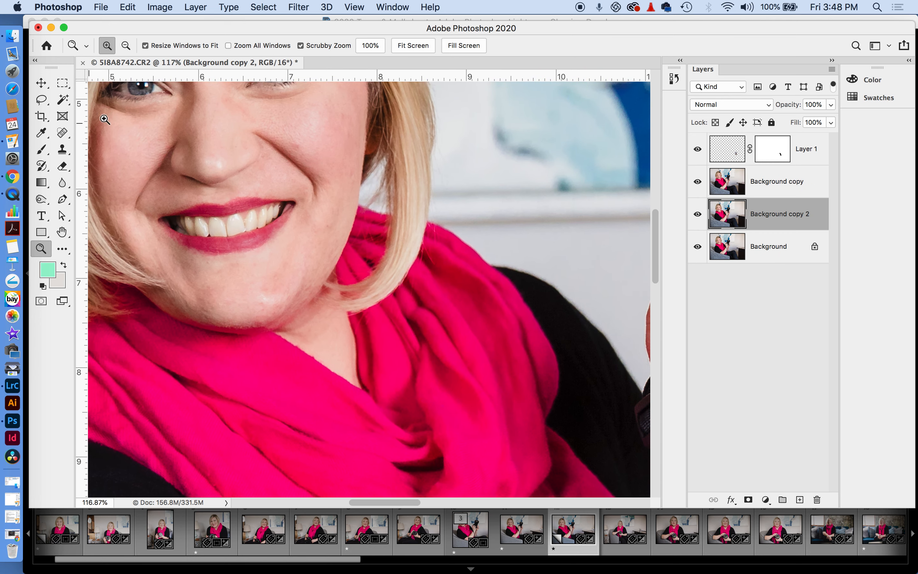
pyautogui.click(697, 182)
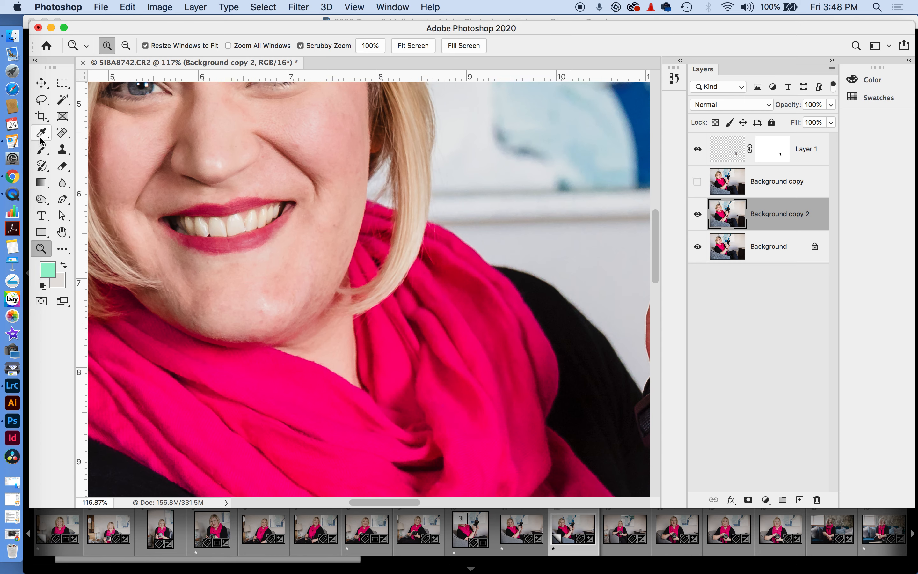
pyautogui.click(697, 182)
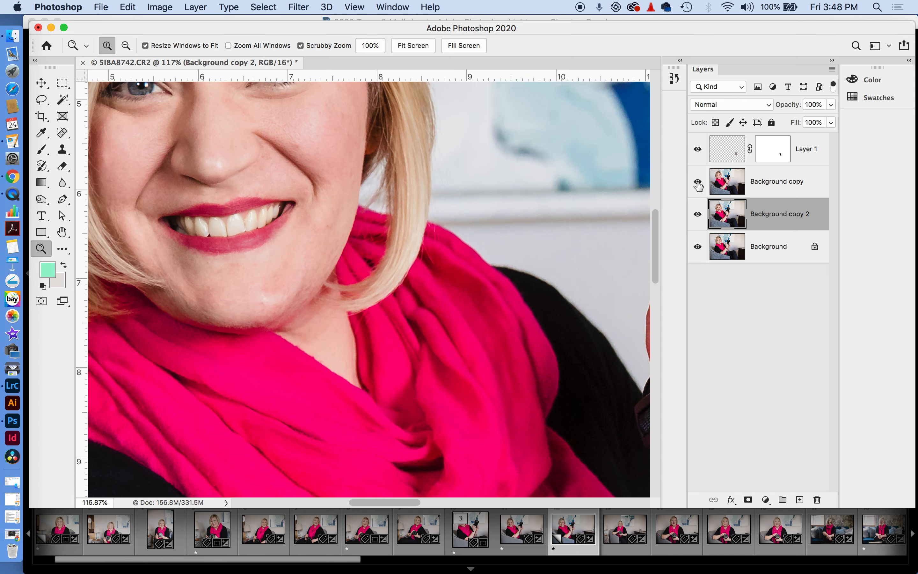
pyautogui.moveTo(770, 219); pyautogui.dragTo(816, 500)
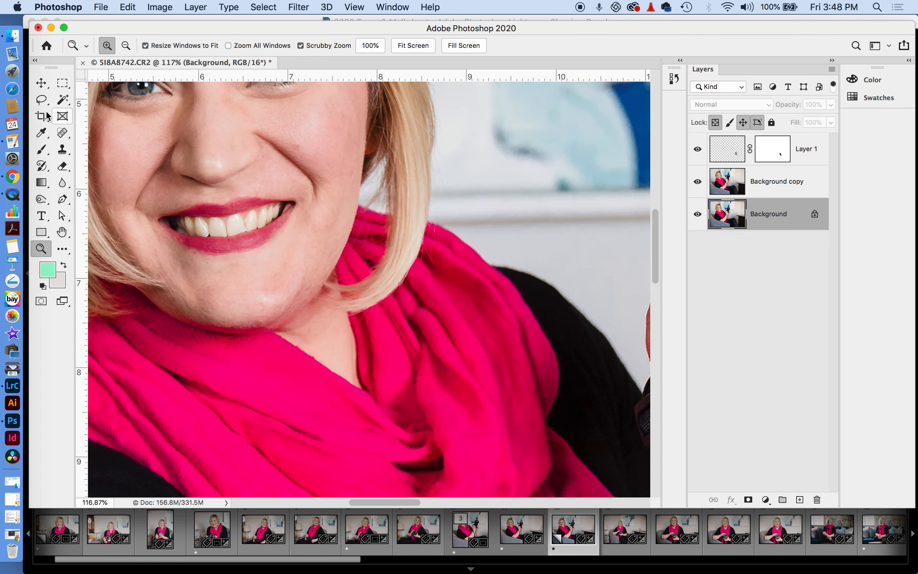
pyautogui.click(42, 100)
# Copy the jawline to Layer 2 and warp the chin lower, then delete Layer 2
pyautogui.moveTo(141, 243)
pyautogui.mouseDown()
pyautogui.moveTo(188, 316)
pyautogui.moveTo(216, 334)
pyautogui.moveTo(266, 339)
pyautogui.moveTo(330, 254)
pyautogui.moveTo(339, 207)
pyautogui.moveTo(301, 212)
pyautogui.moveTo(264, 250)
pyautogui.moveTo(208, 260)
pyautogui.moveTo(137, 241)
pyautogui.mouseUp()
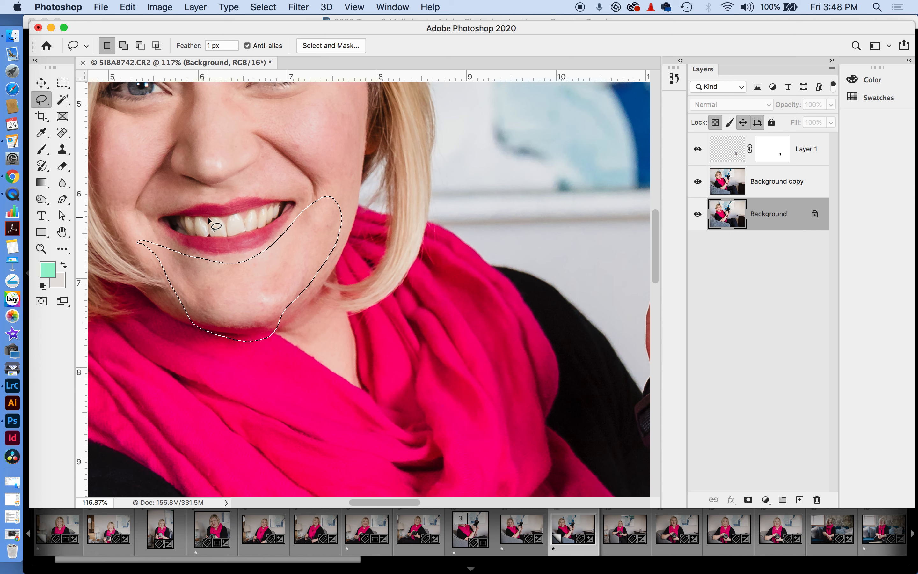
pyautogui.press('super+j')
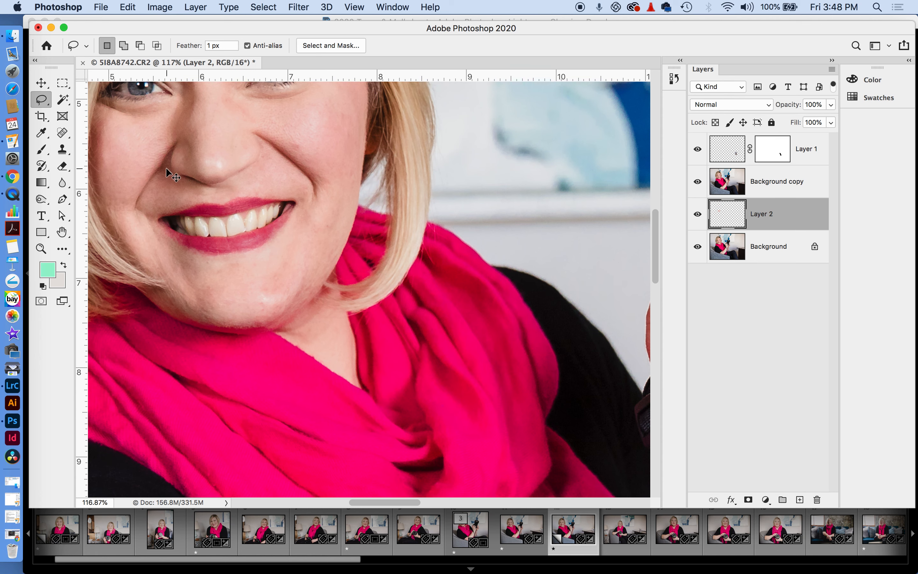
pyautogui.press('super+t')
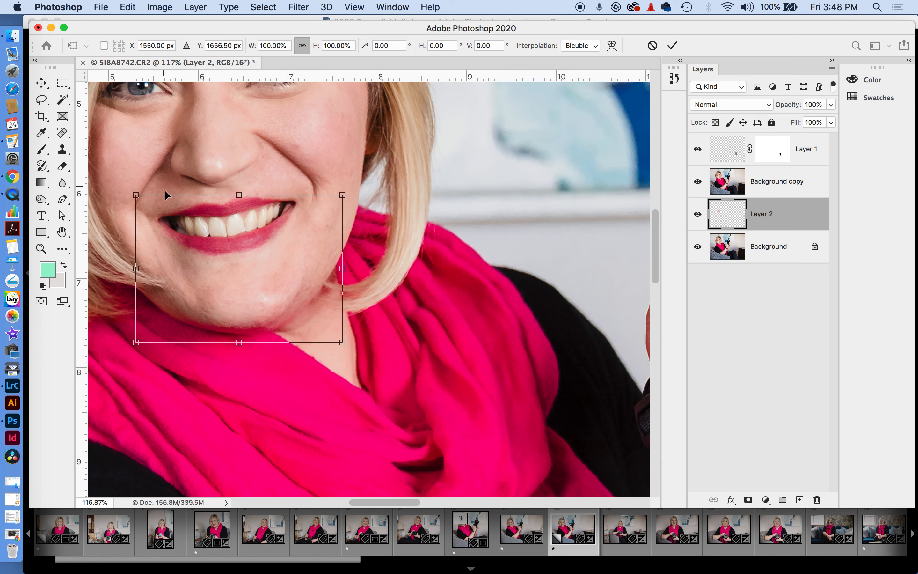
pyautogui.rightClick(245, 309)
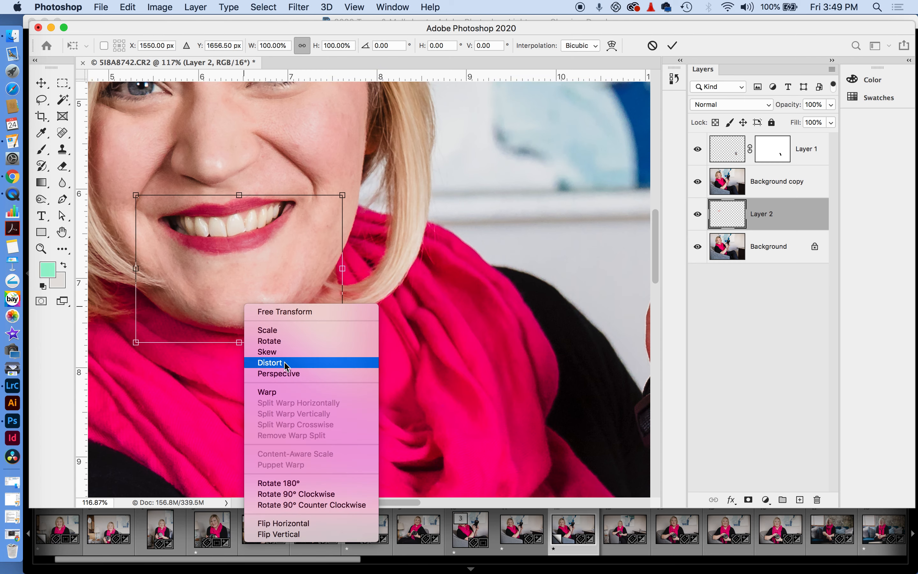
pyautogui.click(286, 392)
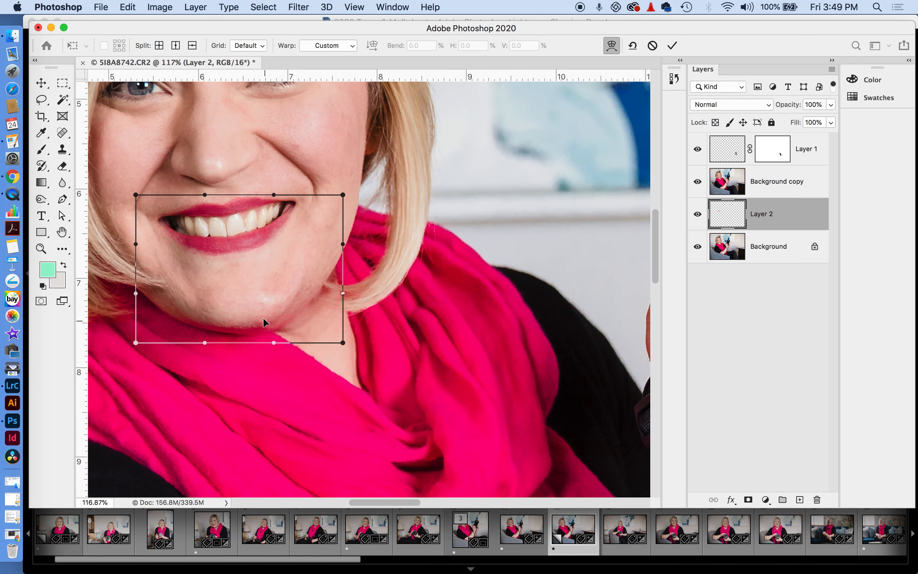
pyautogui.moveTo(255, 327); pyautogui.dragTo(250, 323)
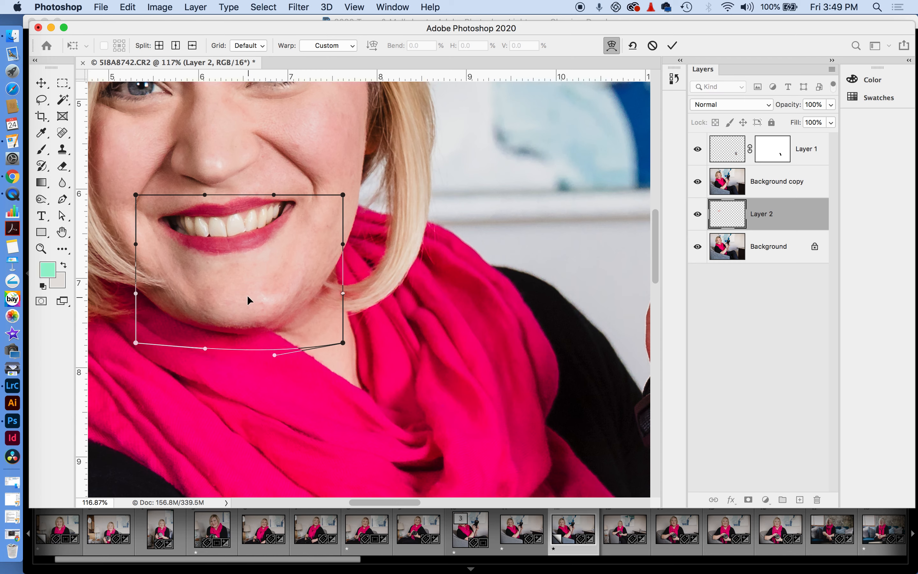
pyautogui.moveTo(206, 352); pyautogui.dragTo(205, 359)
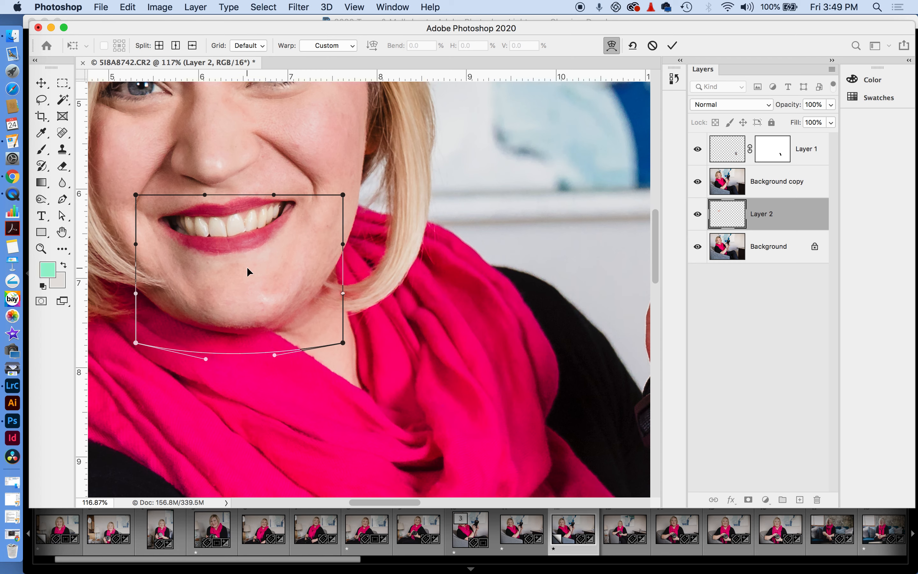
pyautogui.click(52, 83)
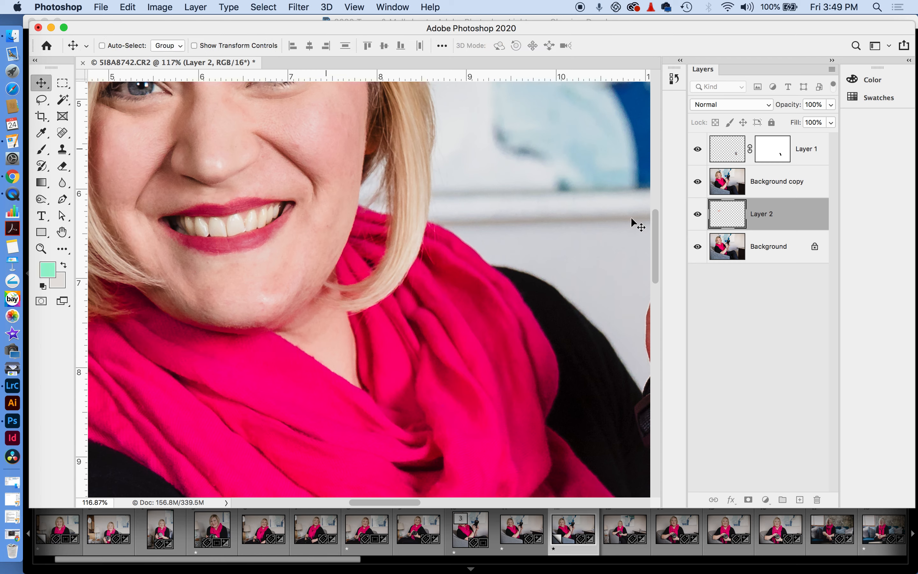
pyautogui.moveTo(763, 215); pyautogui.dragTo(762, 167)
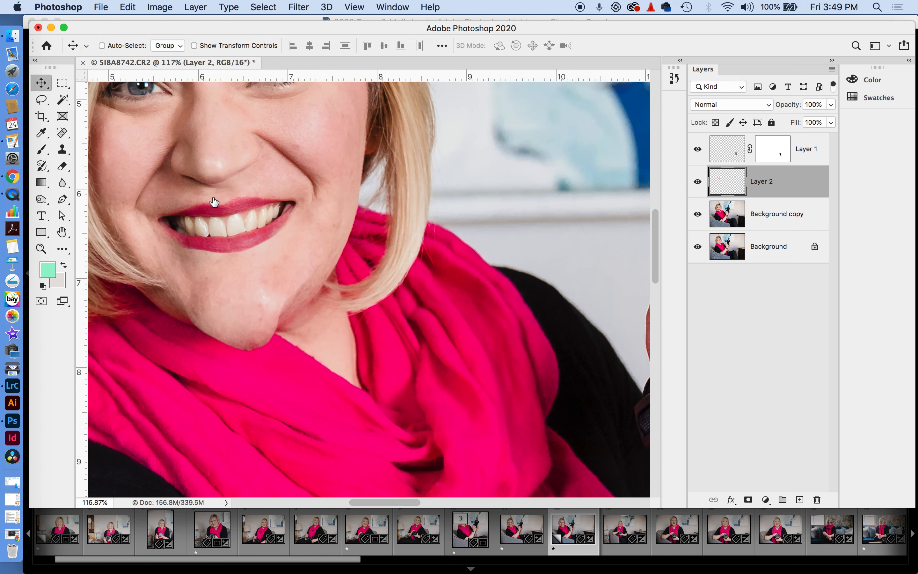
pyautogui.moveTo(784, 180); pyautogui.dragTo(817, 500)
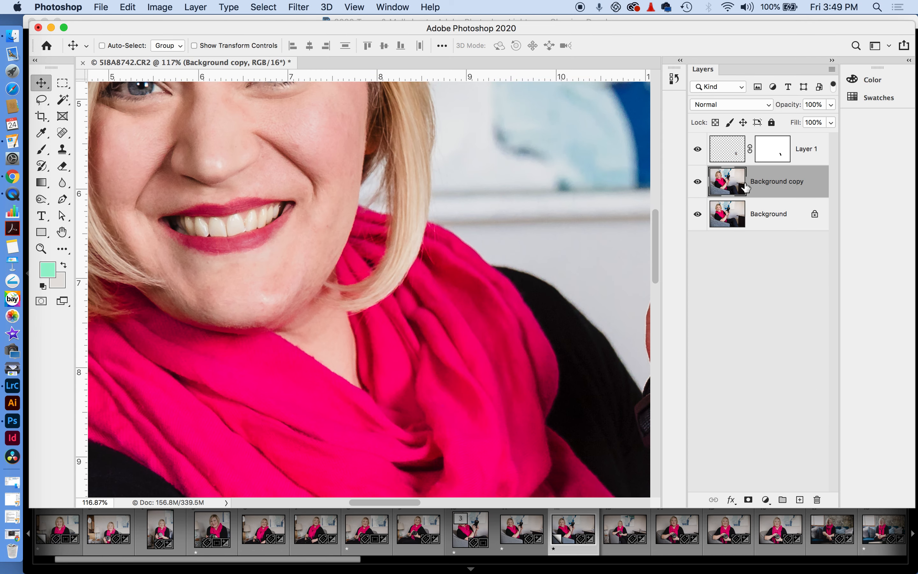
# Lasso the chin and jawline on Background copy and paste it onto a new Layer 2
pyautogui.click(41, 100)
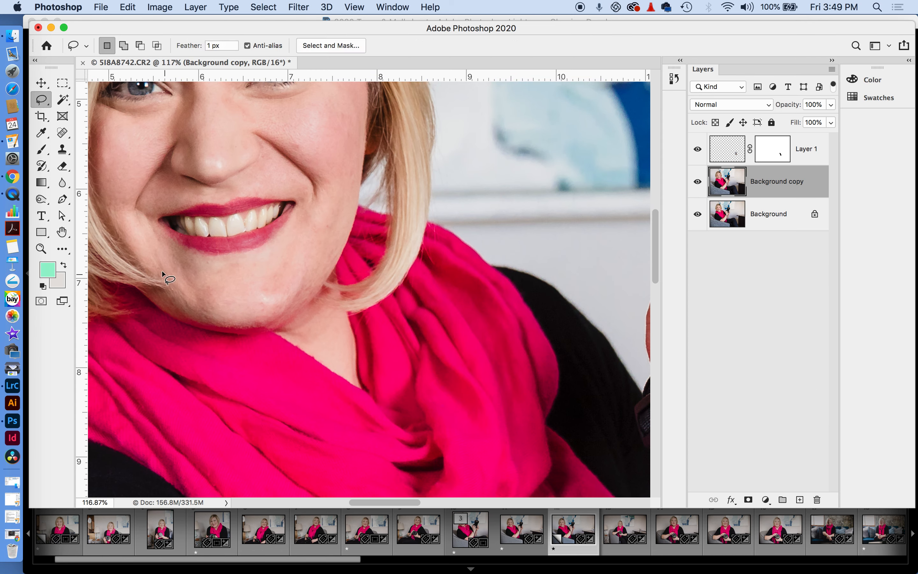
pyautogui.moveTo(153, 261)
pyautogui.mouseDown()
pyautogui.moveTo(197, 318)
pyautogui.moveTo(245, 332)
pyautogui.moveTo(291, 308)
pyautogui.moveTo(326, 236)
pyautogui.moveTo(300, 223)
pyautogui.moveTo(257, 259)
pyautogui.moveTo(227, 267)
pyautogui.moveTo(156, 262)
pyautogui.mouseUp()
pyautogui.press('super+c')
pyautogui.press('super+v')
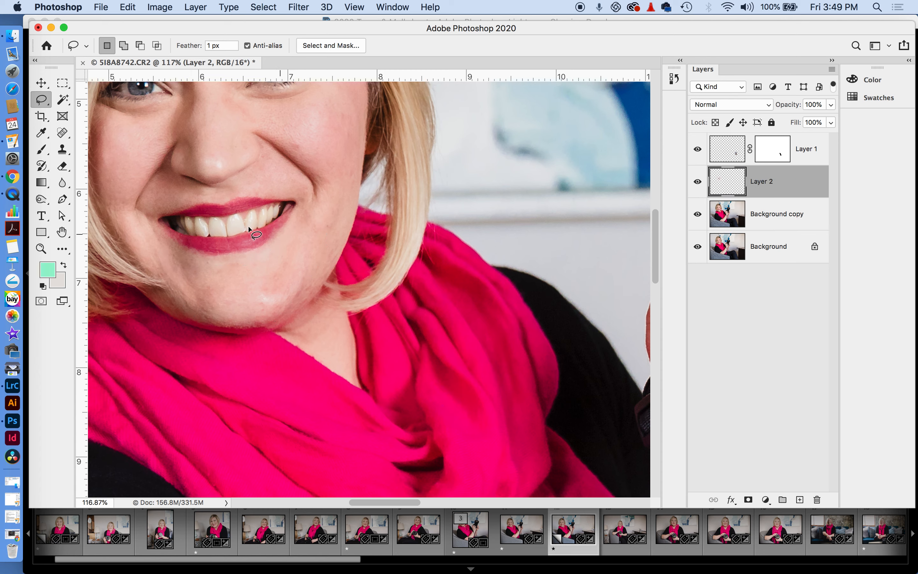
# Warp the chin patch, pulling its bottom edge down and bulging the right side outward
pyautogui.click(43, 85)
pyautogui.press('super+t')
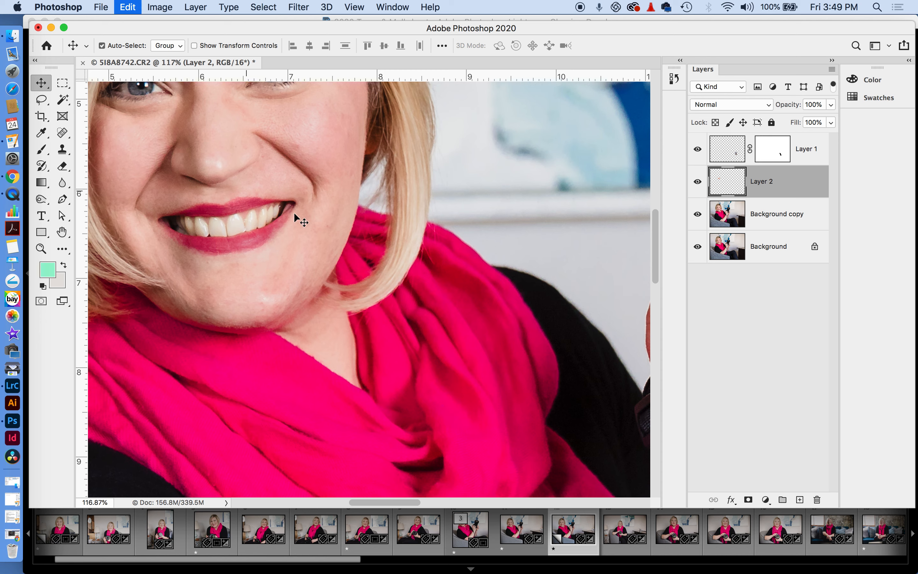
pyautogui.rightClick(272, 295)
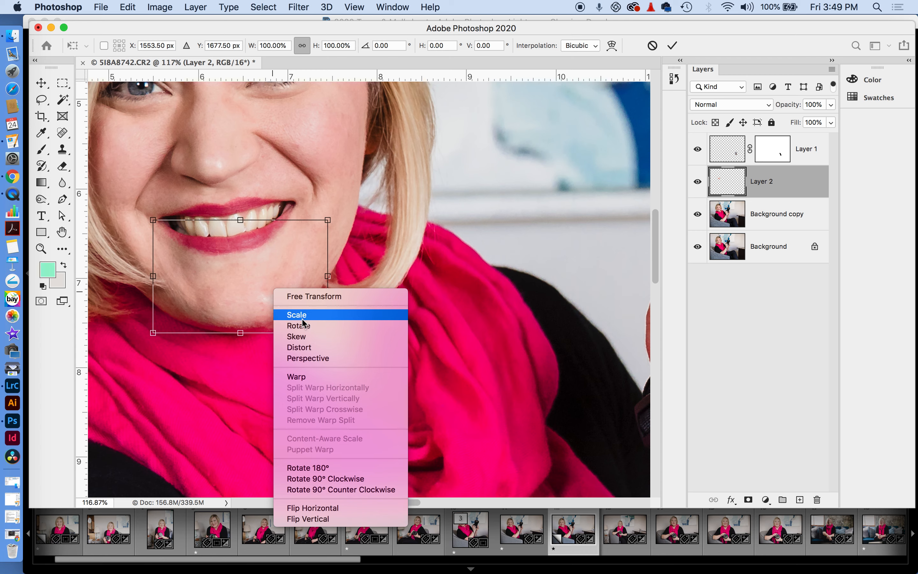
pyautogui.click(303, 376)
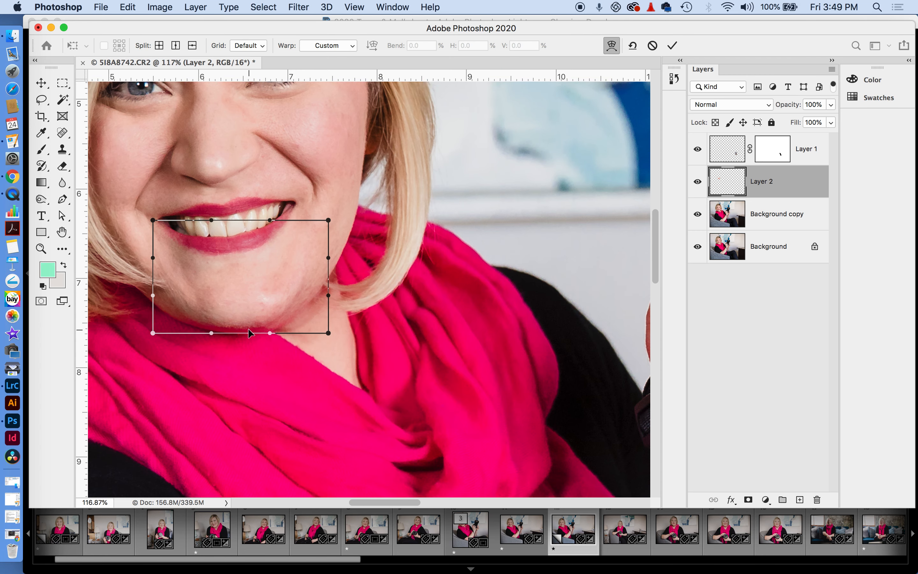
pyautogui.moveTo(243, 325); pyautogui.dragTo(209, 324)
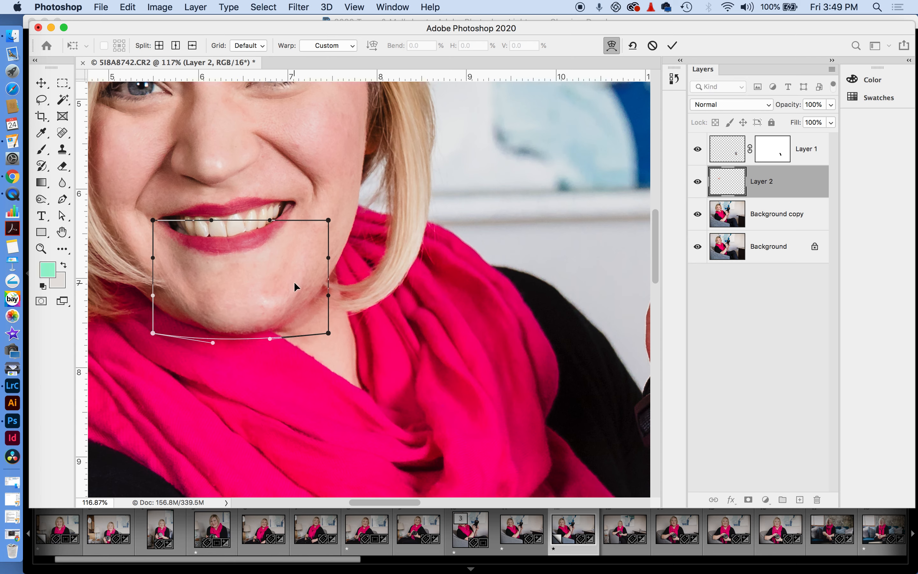
pyautogui.moveTo(302, 270); pyautogui.dragTo(306, 272)
pyautogui.moveTo(267, 305); pyautogui.dragTo(230, 306)
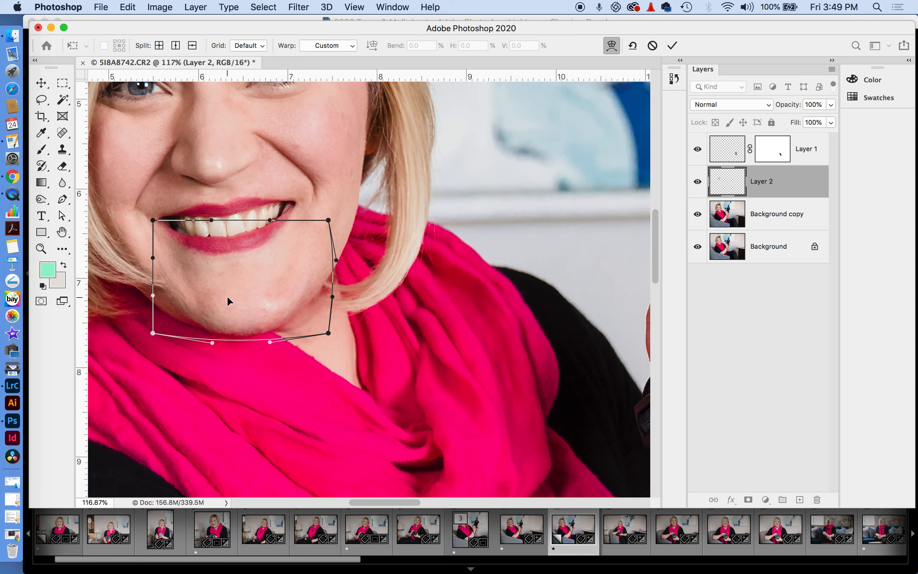
pyautogui.press('Return')
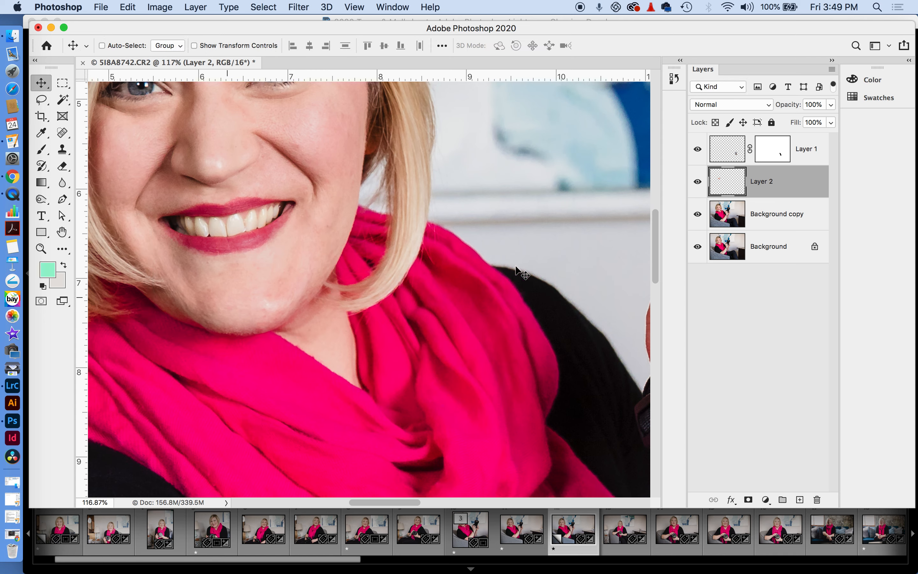
# Add a layer mask to Layer 2 and paint black along the jaw and chin
pyautogui.click(748, 499)
pyautogui.click(42, 150)
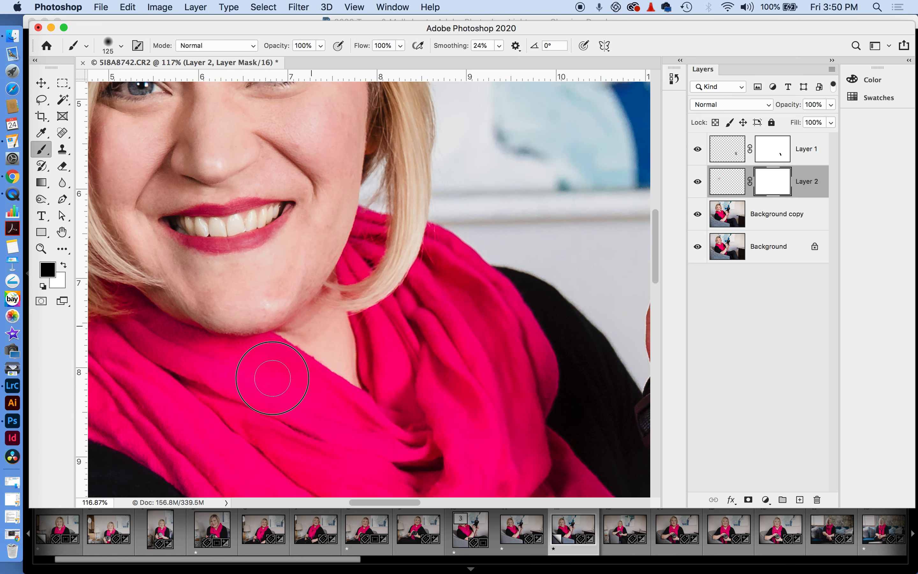
pyautogui.moveTo(161, 293)
pyautogui.mouseDown()
pyautogui.moveTo(192, 357)
pyautogui.moveTo(309, 347)
pyautogui.moveTo(252, 358)
pyautogui.moveTo(319, 317)
pyautogui.mouseUp()
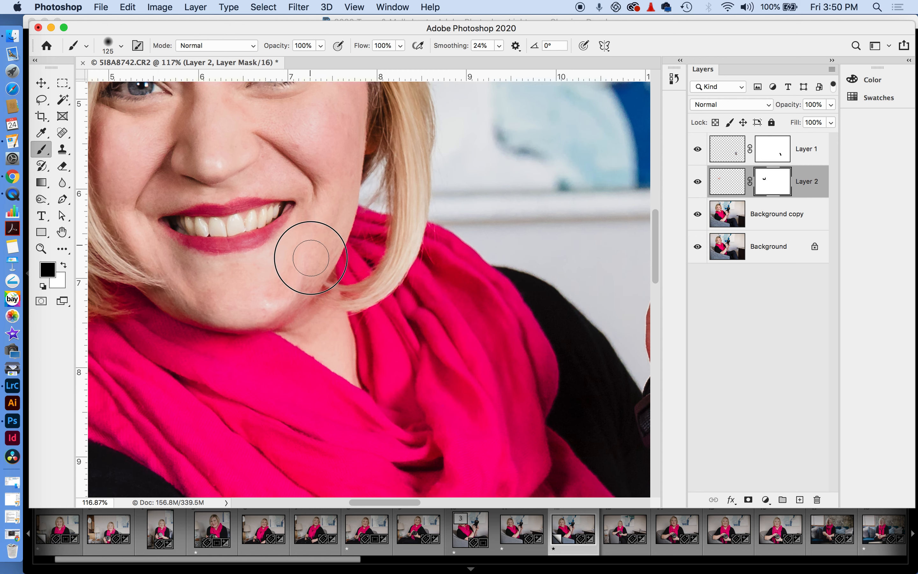
# Toggle Layer 2 off and on to compare the reshaped chin, then zoom in on the face
pyautogui.click(698, 182)
pyautogui.click(698, 182)
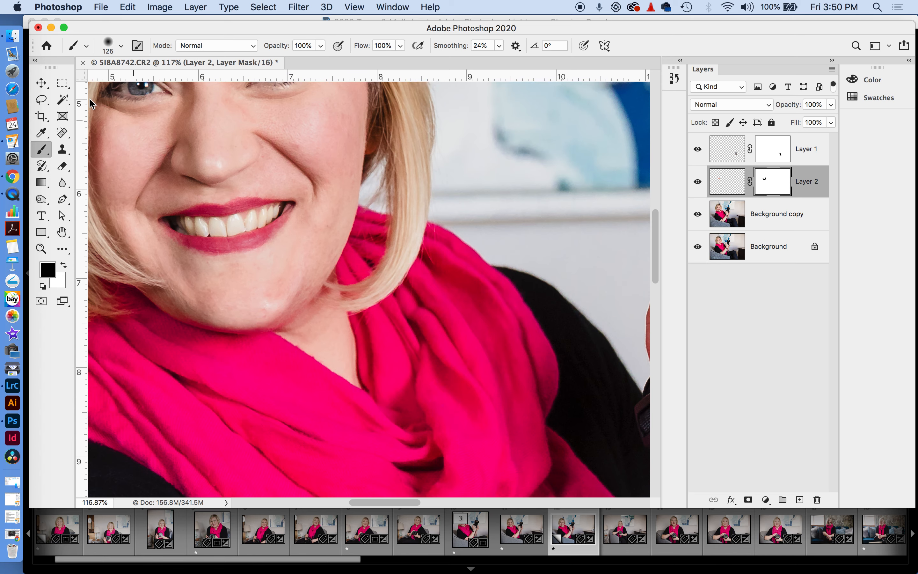
pyautogui.click(42, 86)
pyautogui.press('super+0')
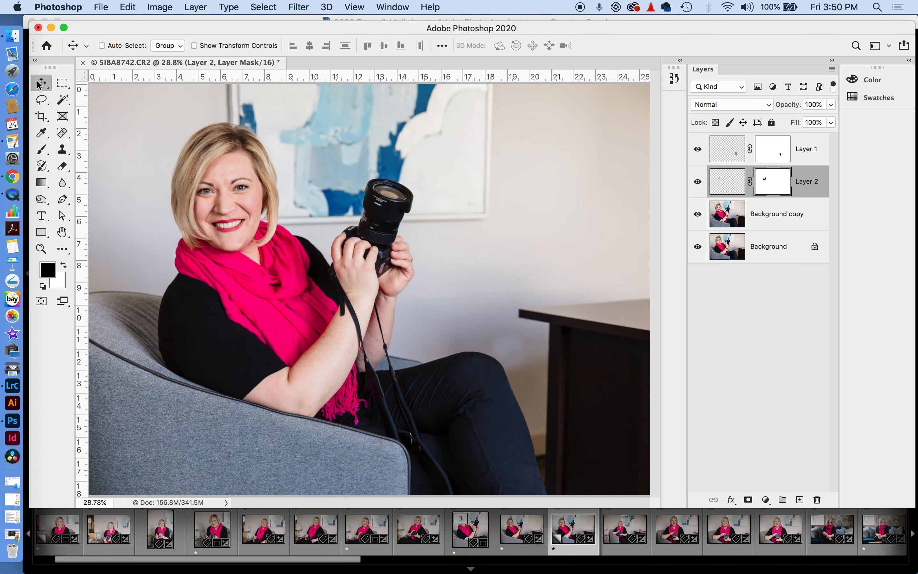
pyautogui.click(698, 182)
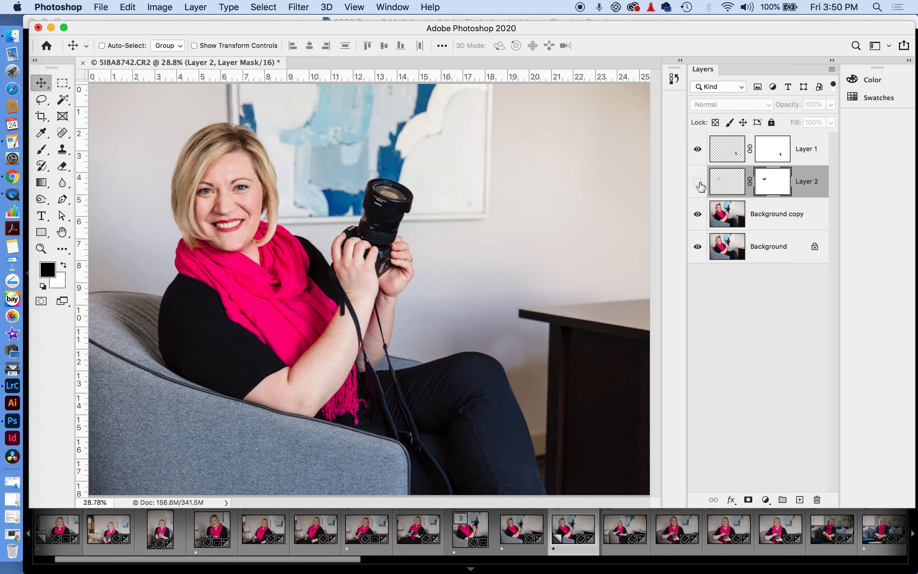
pyautogui.click(698, 182)
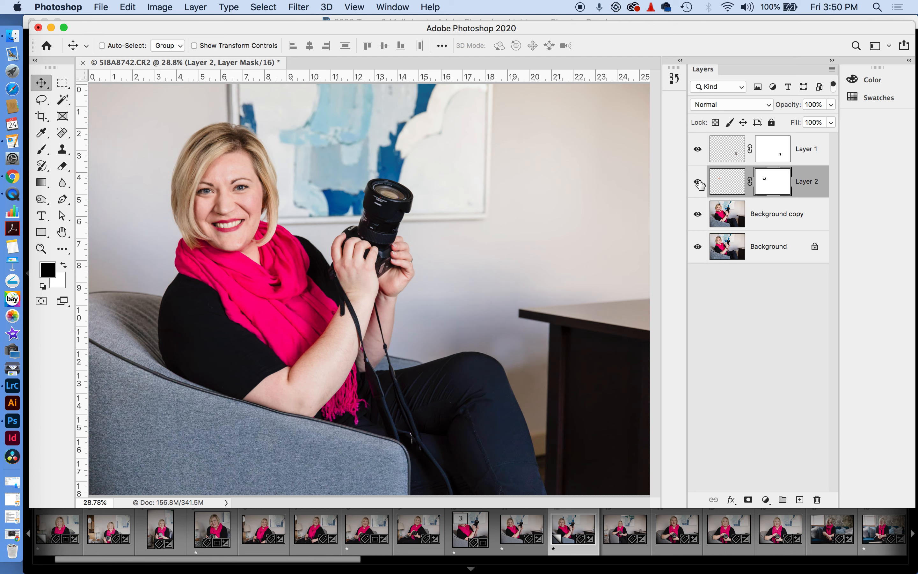
pyautogui.click(41, 249)
pyautogui.moveTo(257, 193); pyautogui.dragTo(322, 199)
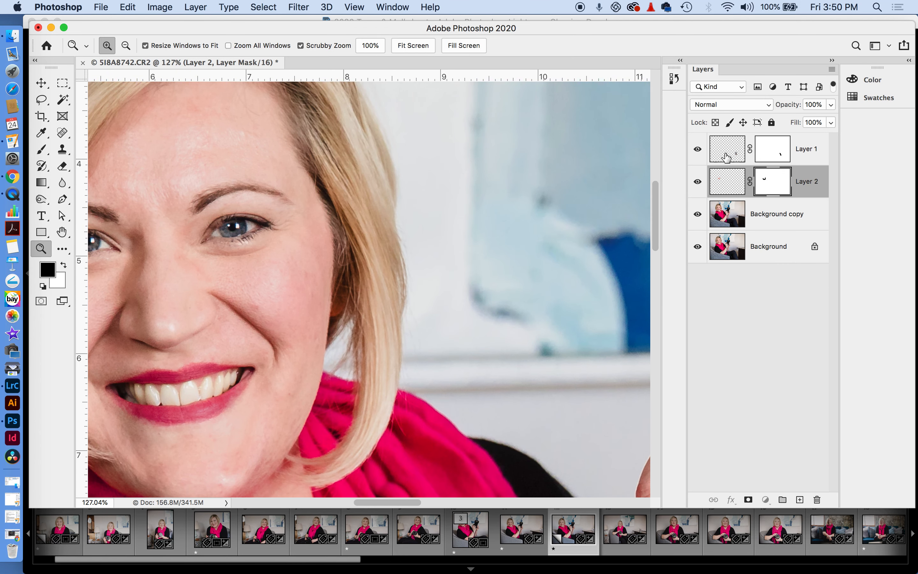
# Select Layer 2 and Background copy and merge them into a single Layer 2
pyautogui.click(726, 156)
pyautogui.click(733, 190)
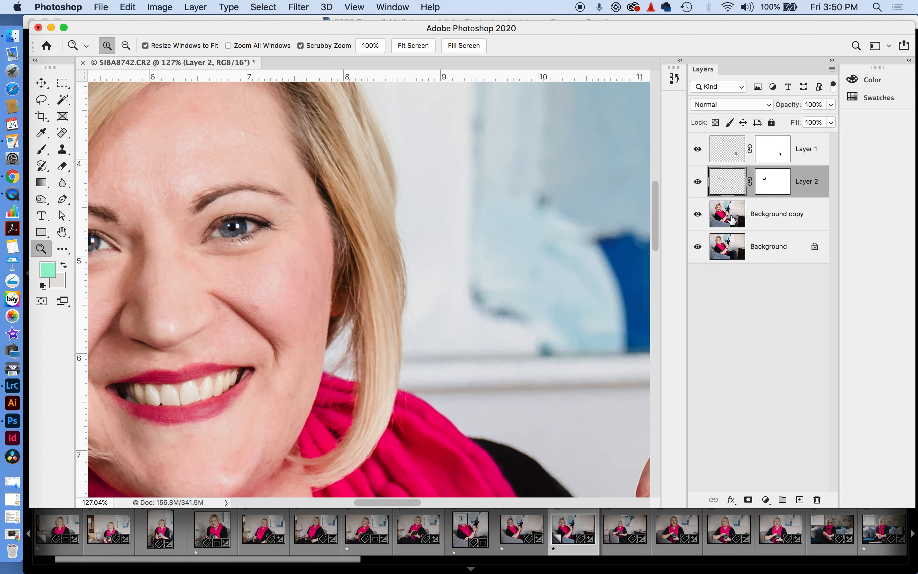
pyautogui.keyDown('shift'); pyautogui.click(732, 218); pyautogui.keyUp('shift')
pyautogui.click(832, 69)
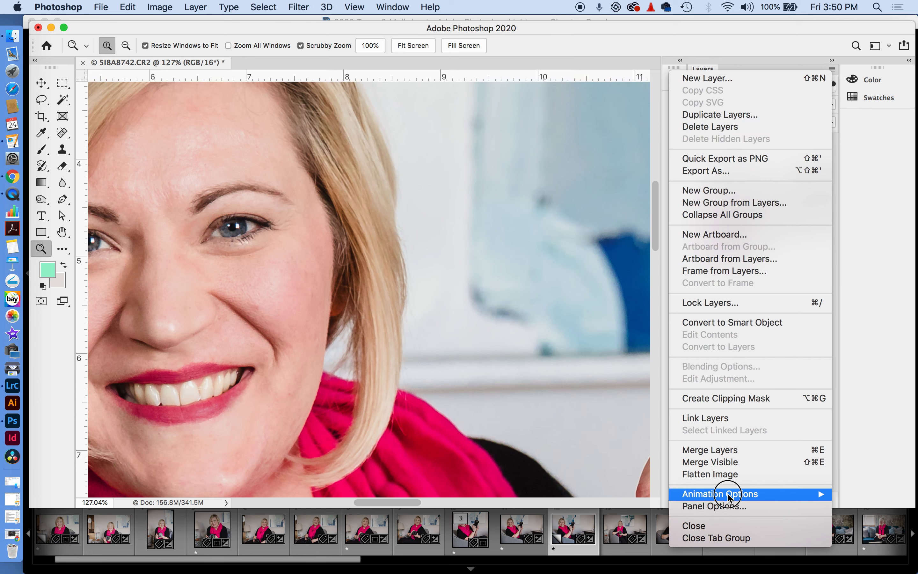
pyautogui.click(711, 450)
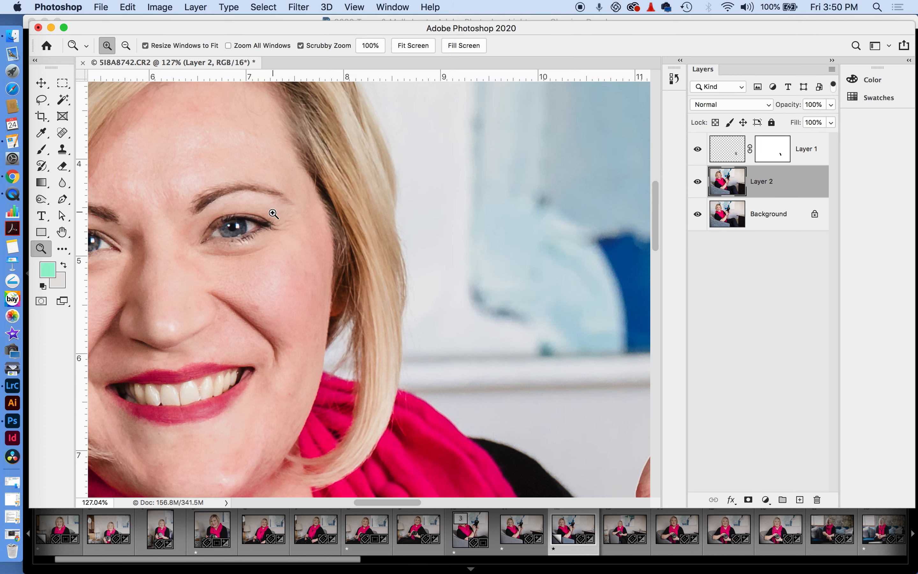
pyautogui.moveTo(240, 246); pyautogui.dragTo(333, 191)
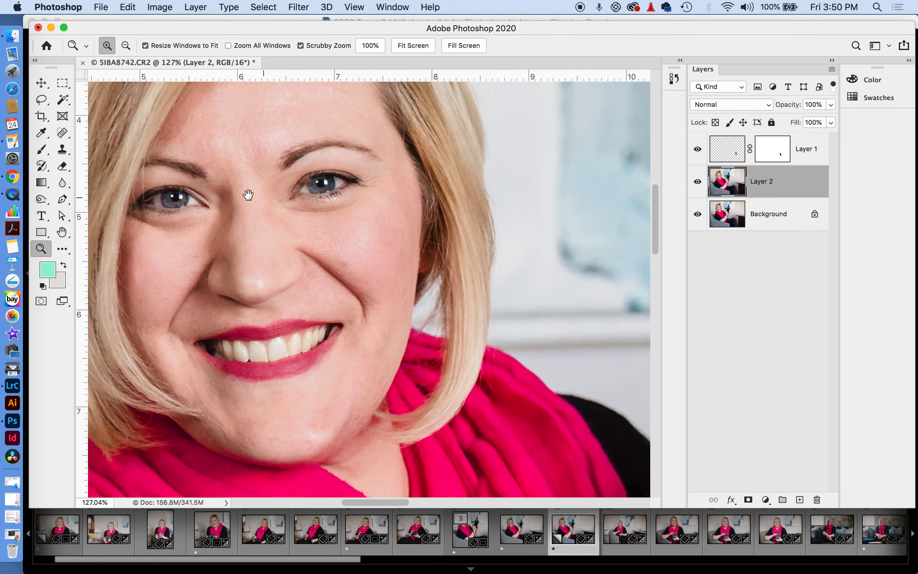
pyautogui.click(62, 134)
# Spot-heal blemishes on the cheeks, chin and below the lip with a size-90 brush
pyautogui.click(346, 263)
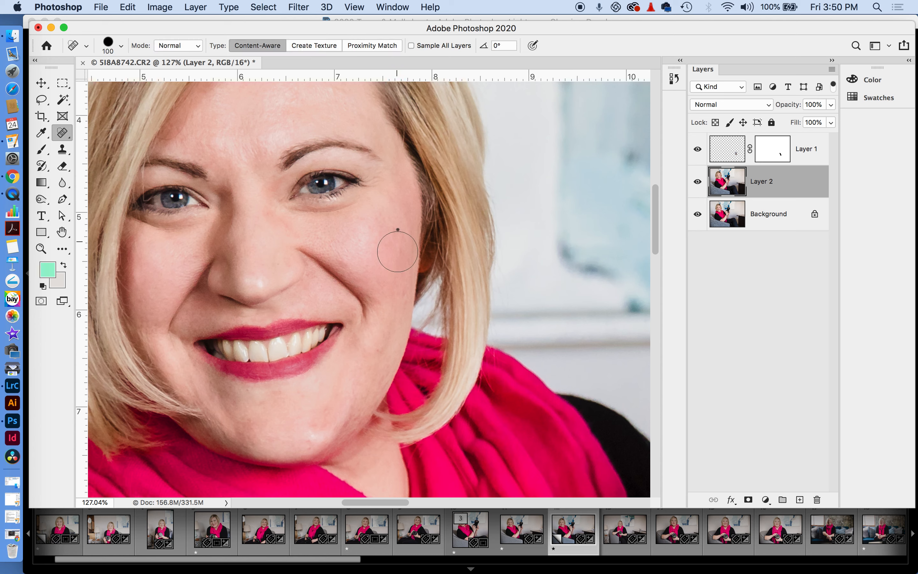
pyautogui.click(392, 233)
pyautogui.press('[')
pyautogui.click(267, 150)
pyautogui.click(343, 104)
pyautogui.click(318, 424)
pyautogui.click(279, 392)
pyautogui.click(300, 391)
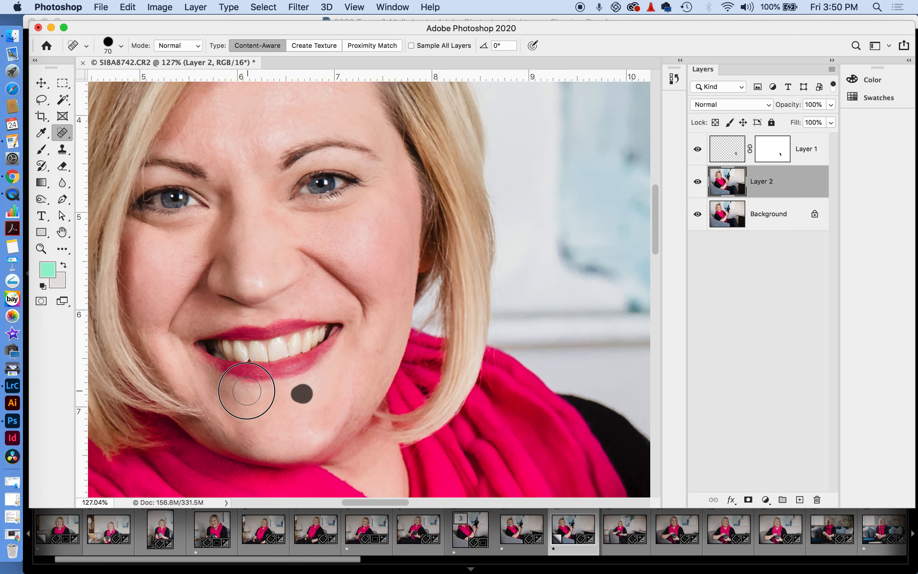
pyautogui.click(379, 349)
pyautogui.click(345, 261)
pyautogui.click(360, 240)
pyautogui.click(378, 219)
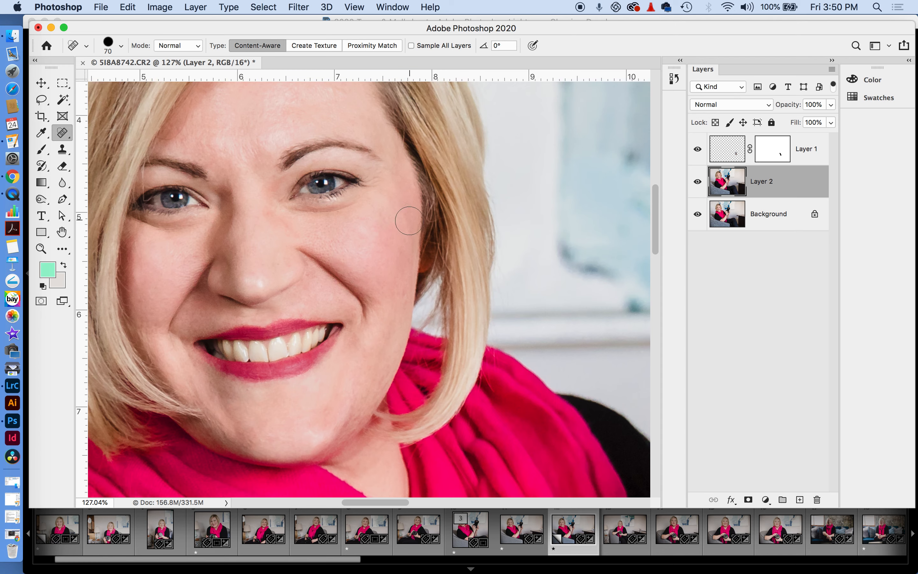
# Heal spots beside the nose, across the forehead and between the eyebrows
pyautogui.scroll(4, 342, 258)
pyautogui.hscroll(-3, 342, 258)
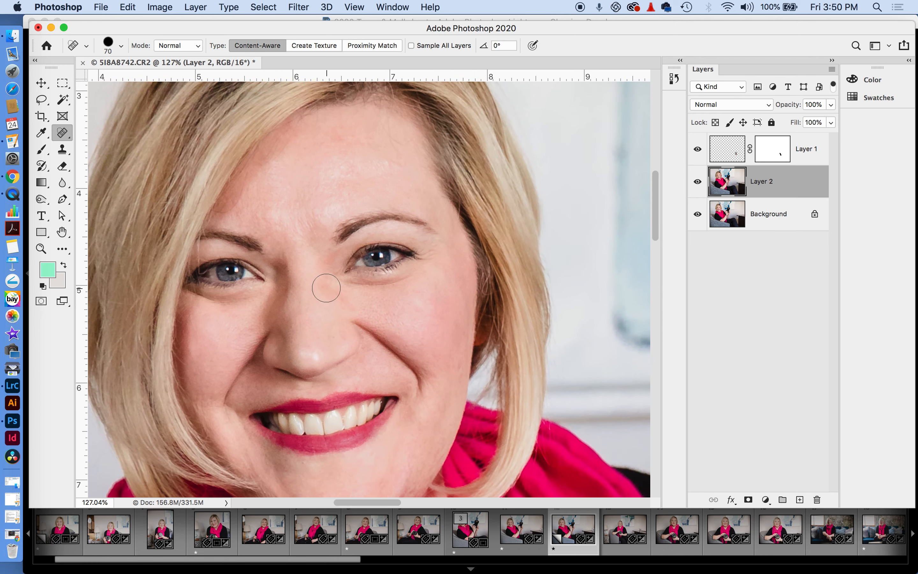
pyautogui.click(328, 288)
pyautogui.click(342, 303)
pyautogui.click(389, 162)
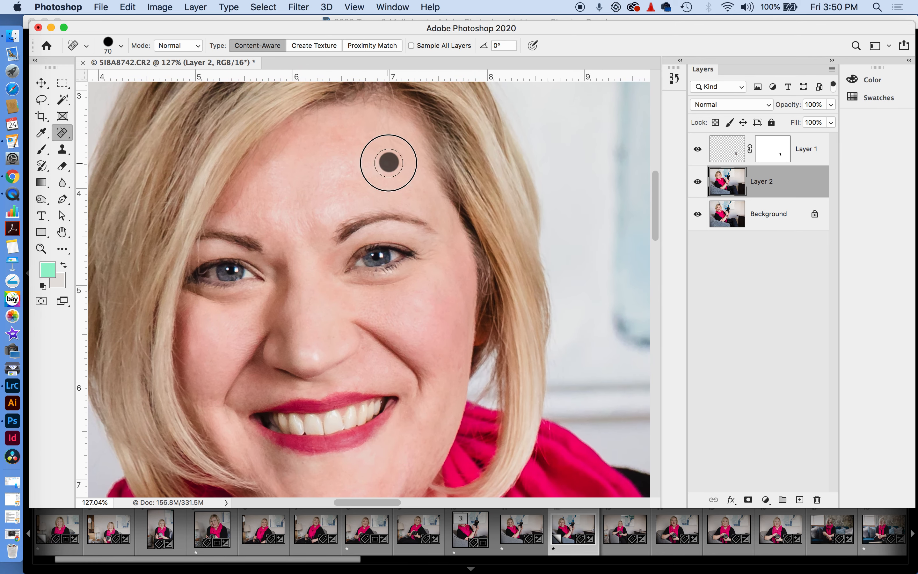
pyautogui.click(390, 143)
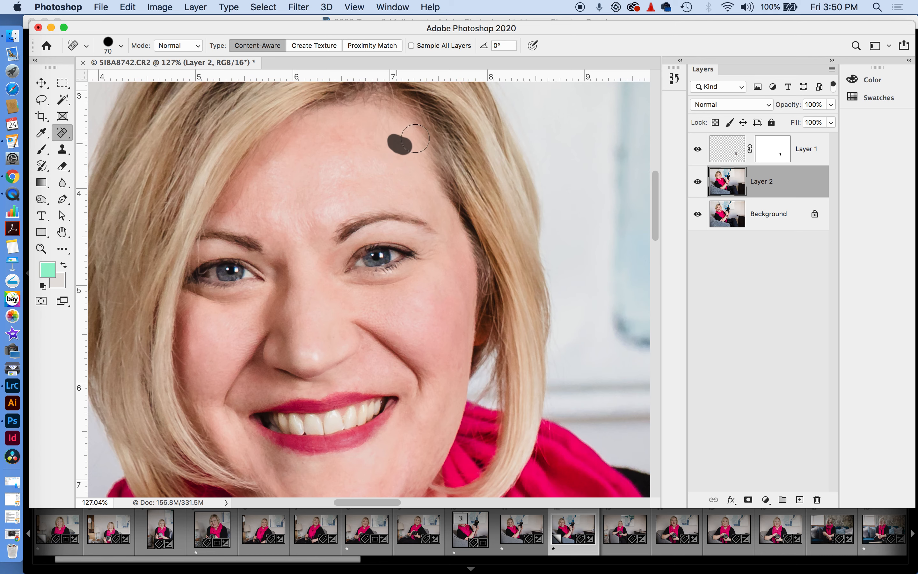
pyautogui.click(390, 124)
pyautogui.hscroll(-3, 452, 163)
pyautogui.click(361, 185)
pyautogui.click(373, 202)
pyautogui.click(337, 219)
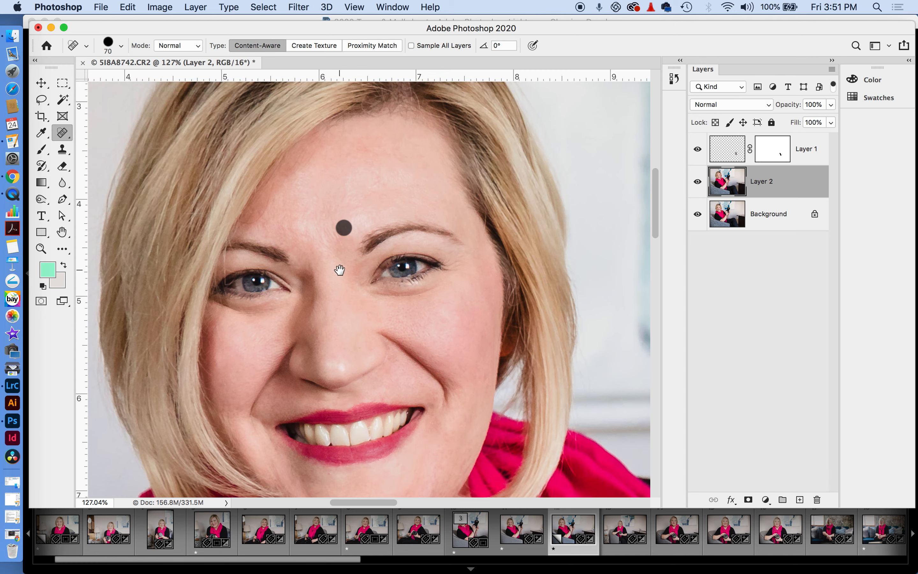
pyautogui.scroll(-3, 340, 268)
pyautogui.moveTo(265, 281); pyautogui.dragTo(237, 258)
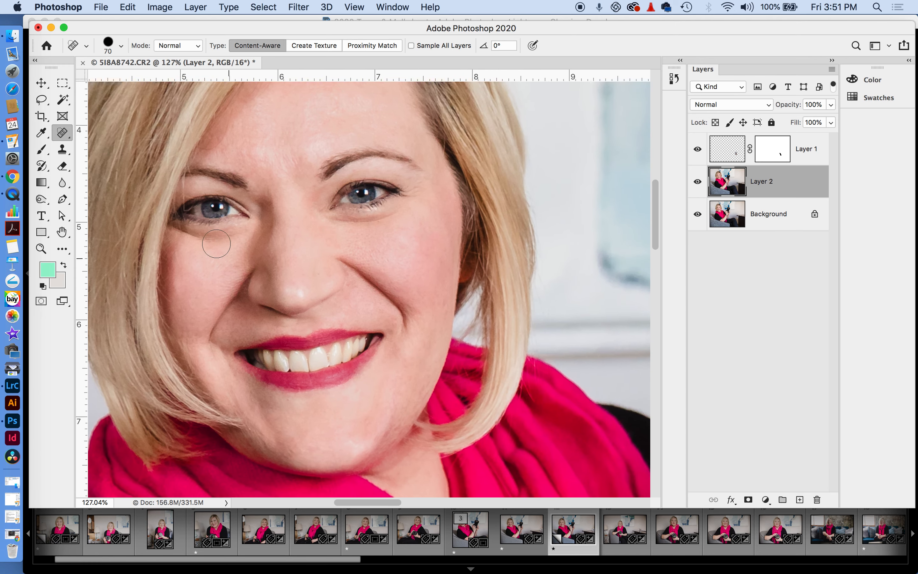
# Clone away the dark spot on the forehead with a smaller Clone Stamp brush
pyautogui.click(62, 149)
pyautogui.moveTo(333, 183); pyautogui.dragTo(366, 304)
pyautogui.press('[')
pyautogui.press('[')
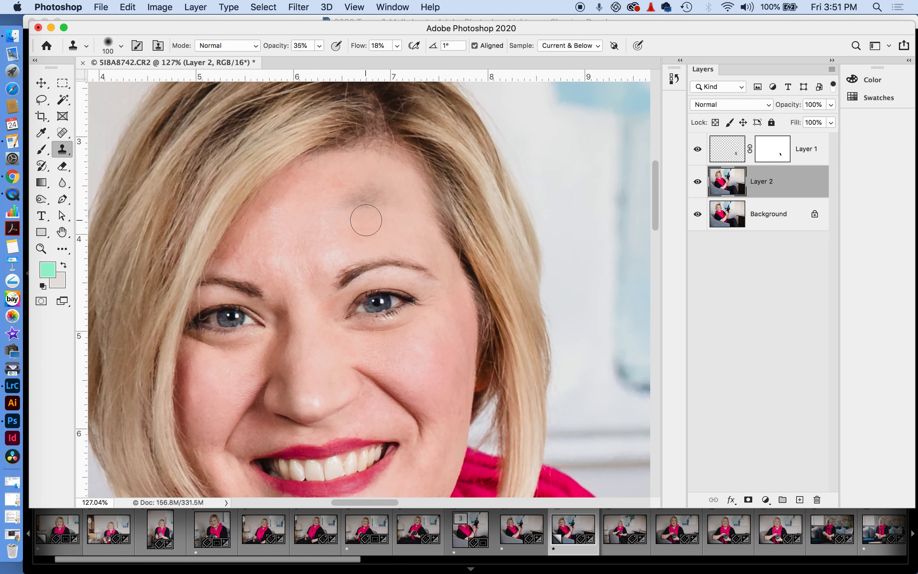
pyautogui.click(365, 209)
pyautogui.press('[')
pyautogui.press('[')
pyautogui.press('[')
pyautogui.scroll(-5, 447, 339)
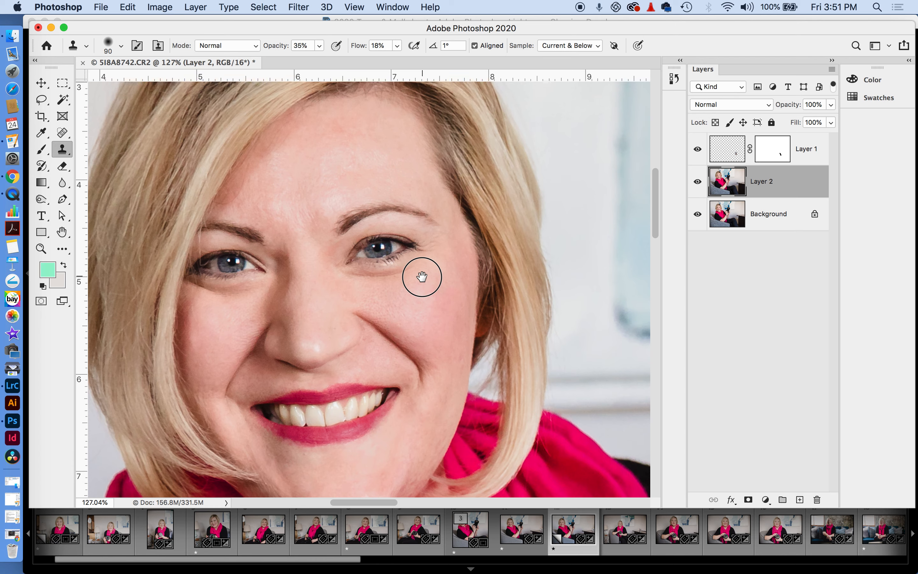
# Spot-heal the remaining dark patches on the forehead and the blemish above the eyebrow
pyautogui.click(64, 133)
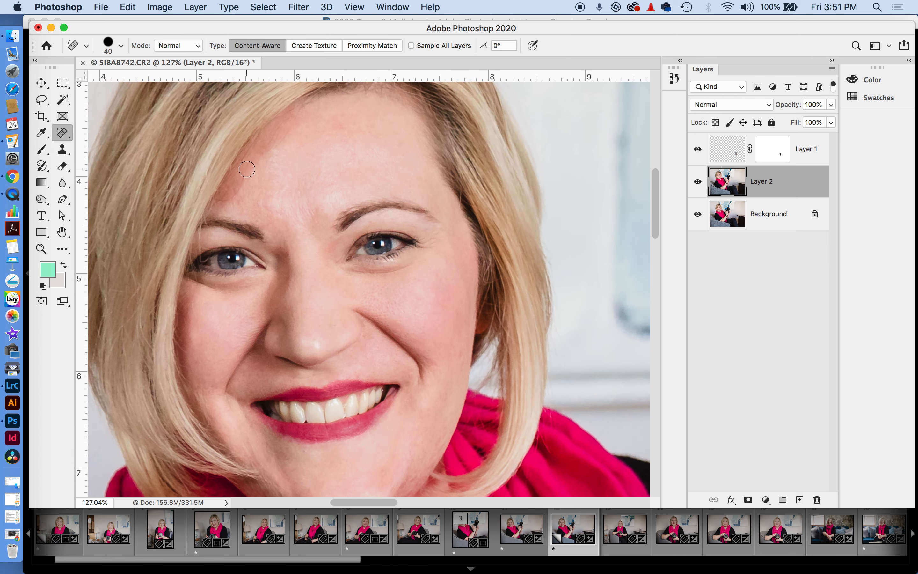
pyautogui.moveTo(248, 164); pyautogui.dragTo(233, 199)
pyautogui.click(227, 199)
pyautogui.moveTo(281, 144); pyautogui.dragTo(296, 129)
pyautogui.moveTo(364, 281); pyautogui.dragTo(352, 216)
pyautogui.click(297, 163)
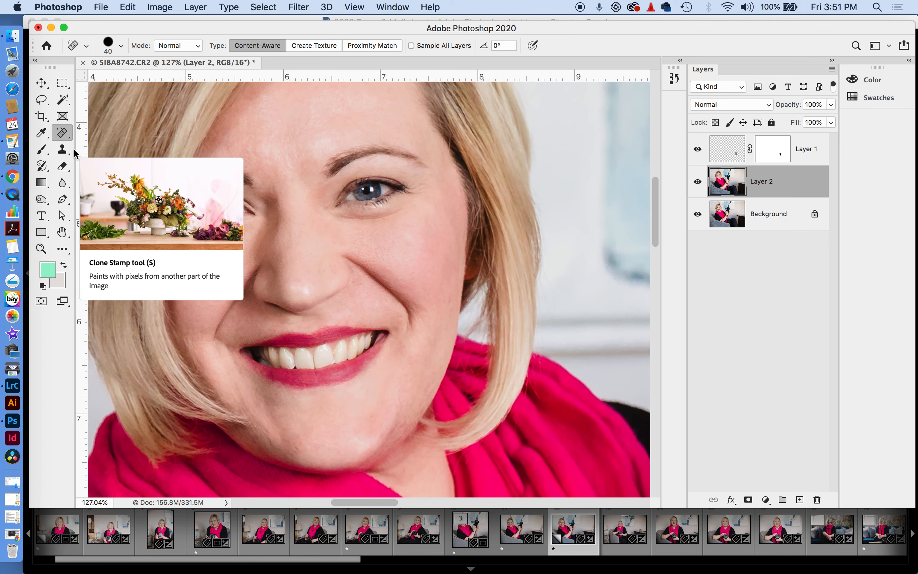
# Start cloning under the left eye, then set Clone Stamp opacity to 100% and flow to 10%
pyautogui.click(63, 152)
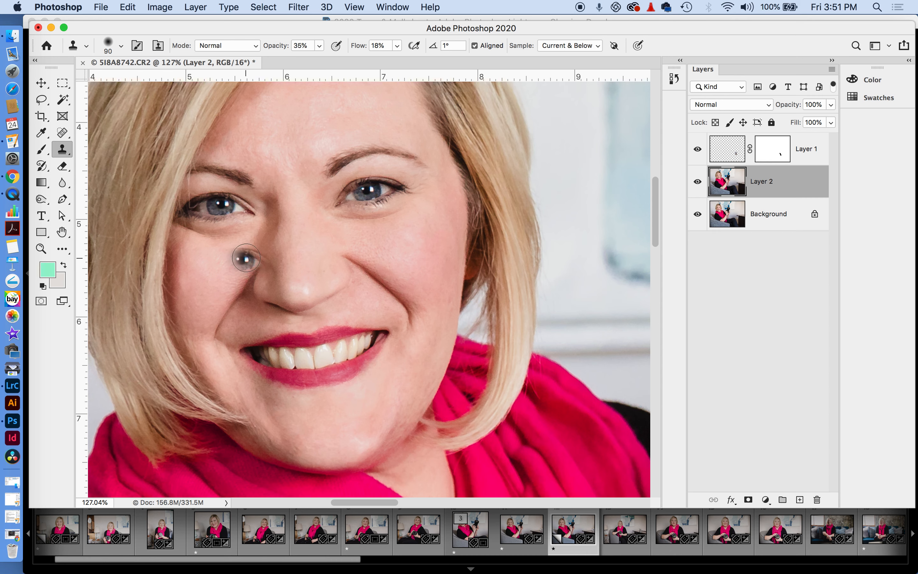
pyautogui.press('[')
pyautogui.moveTo(218, 244)
pyautogui.mouseDown()
pyautogui.moveTo(225, 240)
pyautogui.moveTo(205, 242)
pyautogui.moveTo(239, 236)
pyautogui.mouseUp()
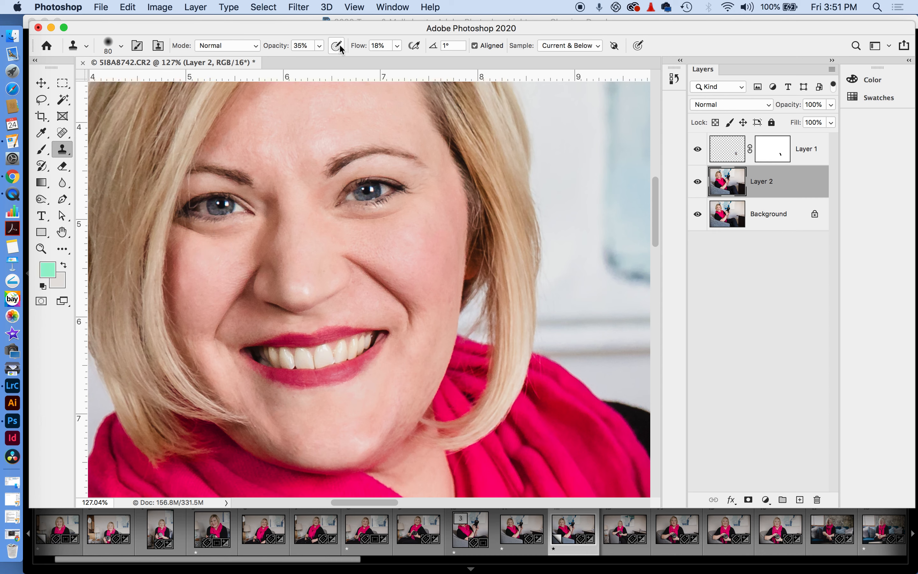
pyautogui.click(320, 46)
pyautogui.moveTo(317, 61); pyautogui.dragTo(392, 61)
pyautogui.click(397, 46)
# Sample cheek skin and paint it under the left and right eyes to lighten them
pyautogui.keyDown('alt'); pyautogui.click(217, 260); pyautogui.keyUp('alt')
pyautogui.moveTo(226, 239); pyautogui.dragTo(245, 229)
pyautogui.keyDown('alt'); pyautogui.click(395, 232); pyautogui.keyUp('alt')
pyautogui.moveTo(353, 222)
pyautogui.mouseDown()
pyautogui.moveTo(342, 219)
pyautogui.moveTo(384, 220)
pyautogui.moveTo(353, 239)
pyautogui.moveTo(367, 238)
pyautogui.moveTo(337, 217)
pyautogui.moveTo(339, 229)
pyautogui.moveTo(364, 197)
pyautogui.moveTo(404, 203)
pyautogui.mouseUp()
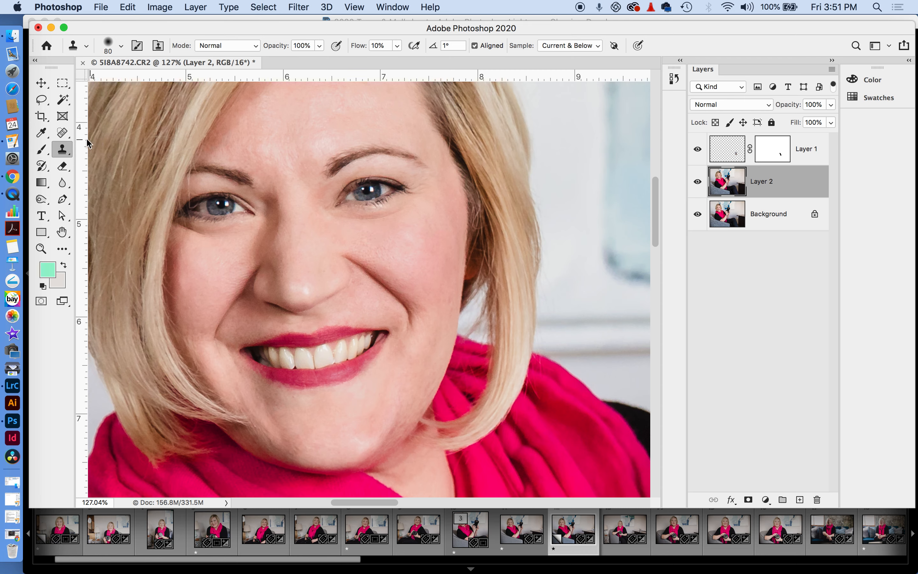
pyautogui.click(46, 198)
pyautogui.moveTo(49, 194); pyautogui.dragTo(88, 208)
# Burn the eyebrows and lower lashes using the Shadows range with a size-40 brush
pyautogui.click(205, 45)
pyautogui.click(205, 34)
pyautogui.press('[')
pyautogui.press('[')
pyautogui.press('[')
pyautogui.press('[')
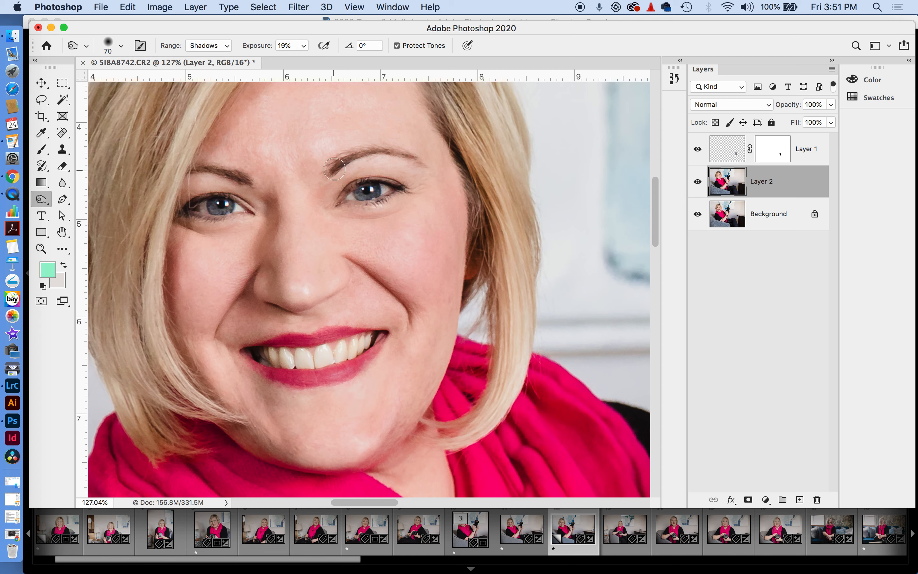
pyautogui.moveTo(326, 171)
pyautogui.mouseDown()
pyautogui.moveTo(368, 149)
pyautogui.moveTo(413, 156)
pyautogui.mouseUp()
pyautogui.moveTo(243, 178); pyautogui.dragTo(199, 170)
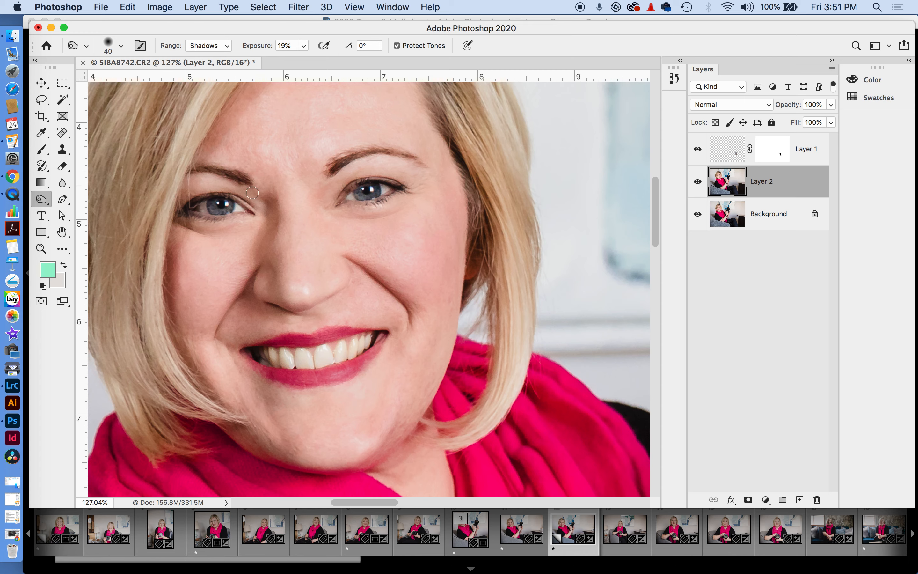
pyautogui.moveTo(196, 217); pyautogui.dragTo(207, 216)
pyautogui.moveTo(364, 205)
pyautogui.mouseDown()
pyautogui.moveTo(404, 188)
pyautogui.moveTo(364, 179)
pyautogui.moveTo(410, 159)
pyautogui.moveTo(378, 185)
pyautogui.mouseUp()
pyautogui.moveTo(343, 153); pyautogui.dragTo(423, 162)
pyautogui.moveTo(219, 176)
pyautogui.mouseDown()
pyautogui.moveTo(226, 173)
pyautogui.moveTo(200, 170)
pyautogui.mouseUp()
# Zoom into the mouth and burn the lower-lip edge near the corner with a size-35 brush
pyautogui.moveTo(268, 347); pyautogui.dragTo(241, 209)
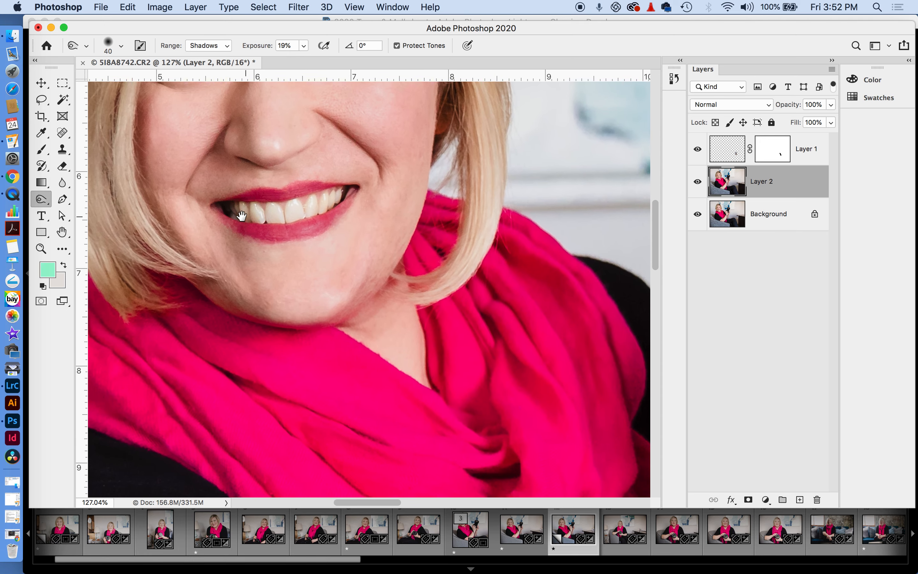
pyautogui.click(40, 249)
pyautogui.moveTo(298, 200); pyautogui.dragTo(348, 213)
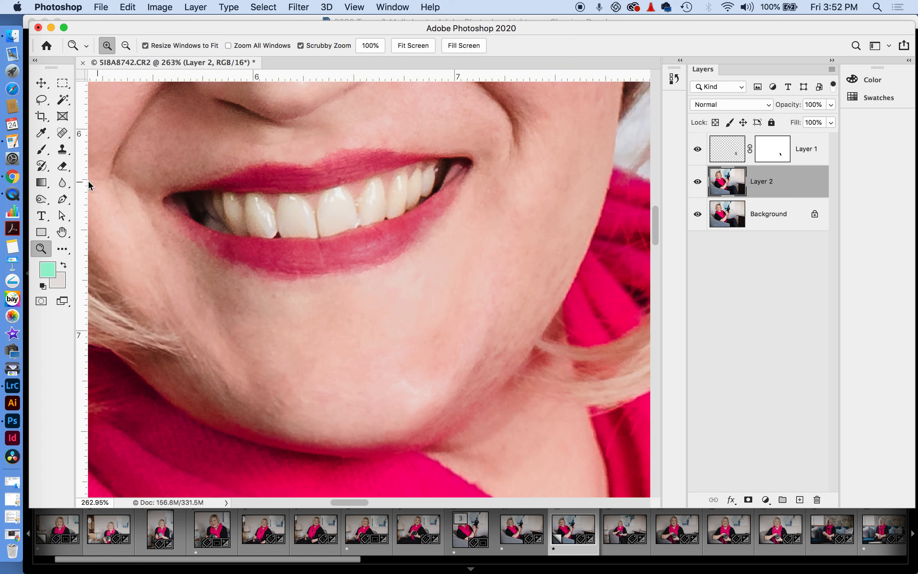
pyautogui.click(42, 199)
pyautogui.press('[')
pyautogui.moveTo(210, 239)
pyautogui.mouseDown()
pyautogui.moveTo(188, 224)
pyautogui.moveTo(218, 245)
pyautogui.mouseUp()
pyautogui.moveTo(172, 220); pyautogui.dragTo(196, 235)
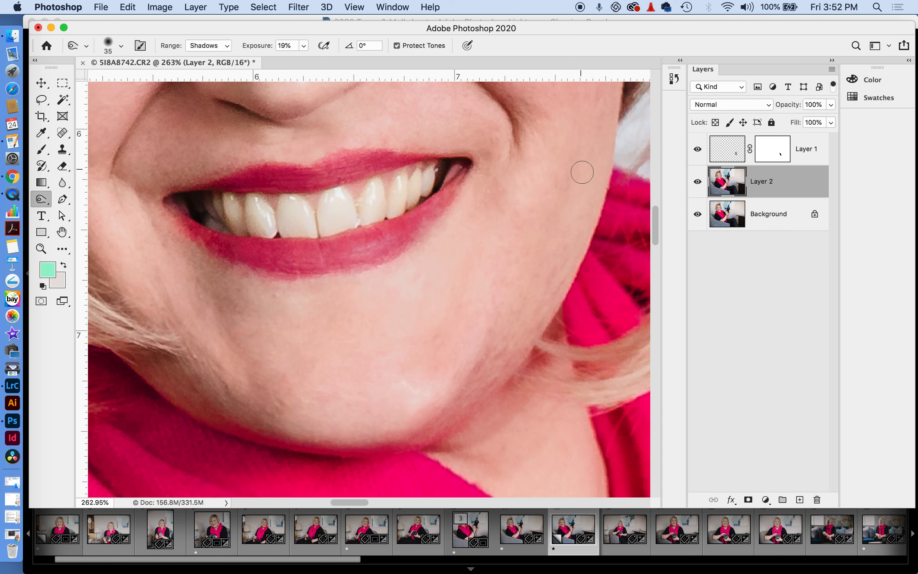
pyautogui.press('super+0')
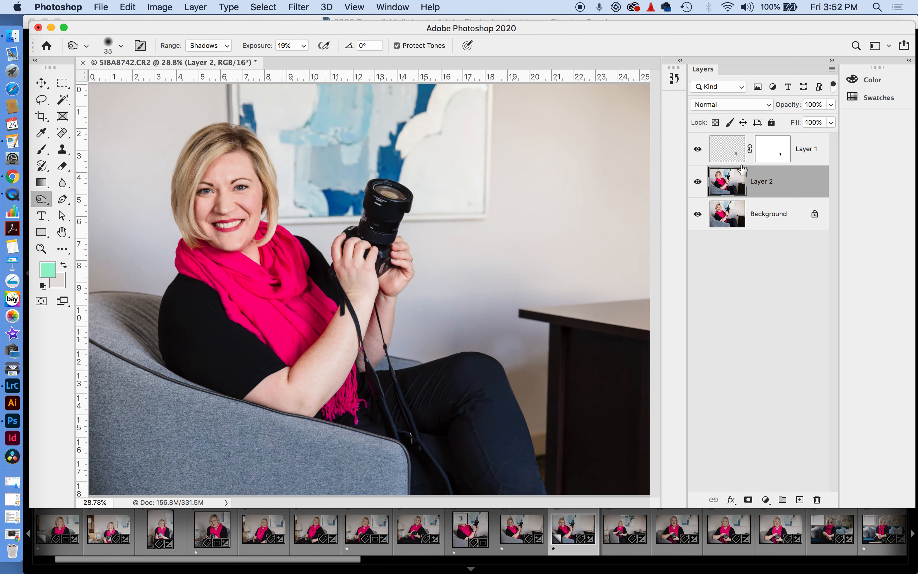
pyautogui.click(698, 182)
pyautogui.click(698, 182)
pyautogui.click(698, 185)
pyautogui.click(698, 186)
pyautogui.click(697, 185)
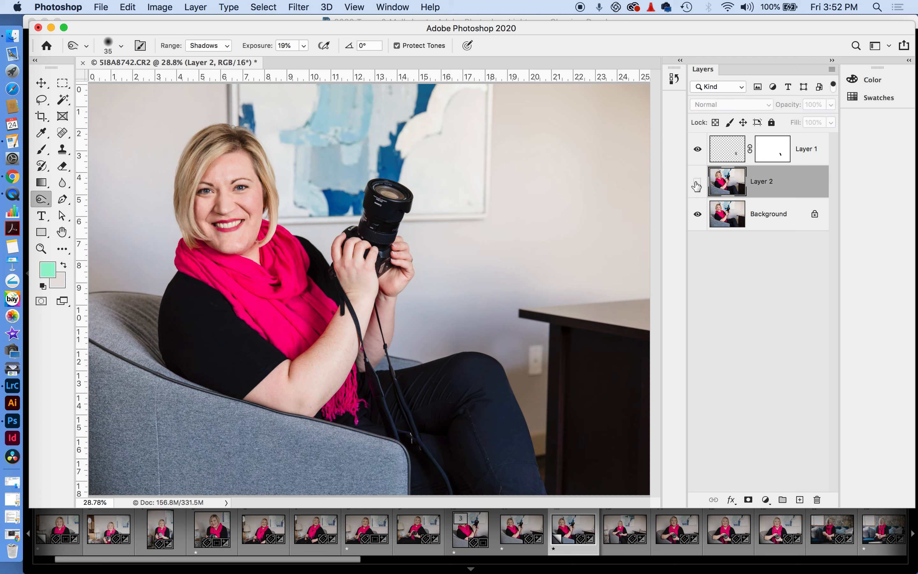
pyautogui.click(697, 185)
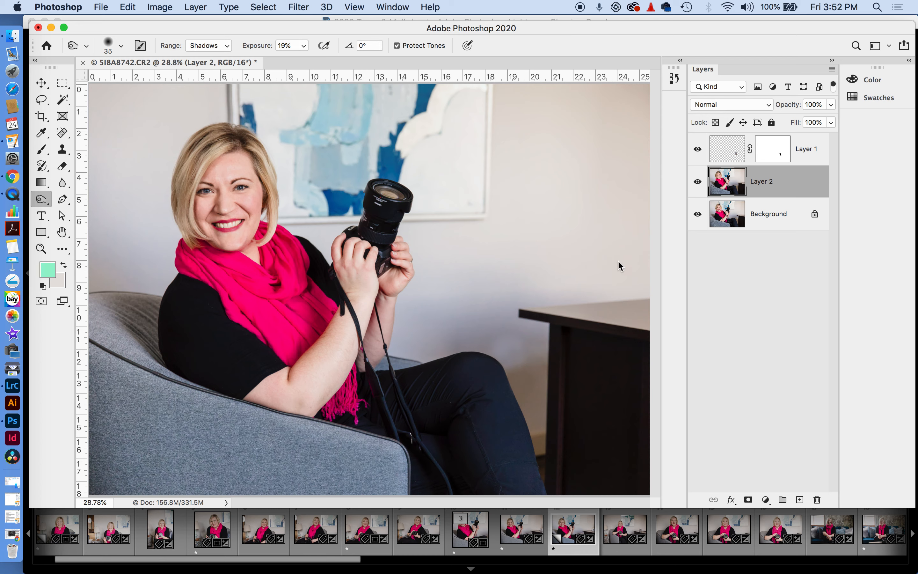
pyautogui.click(697, 149)
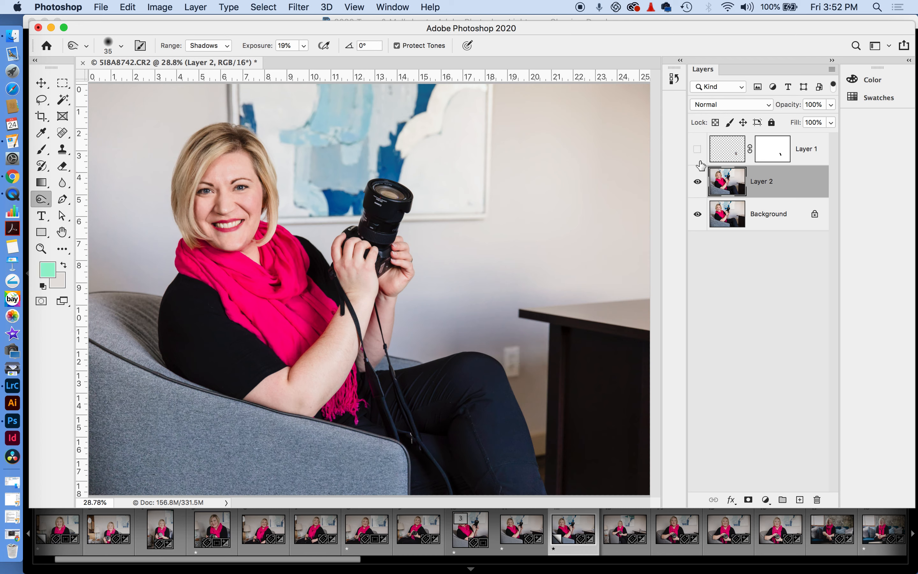
pyautogui.click(697, 149)
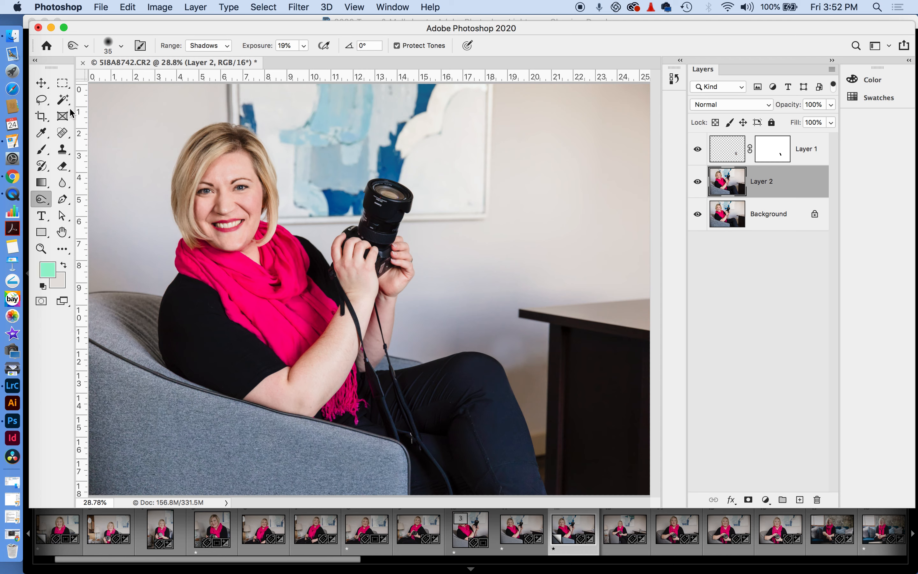
pyautogui.click(42, 83)
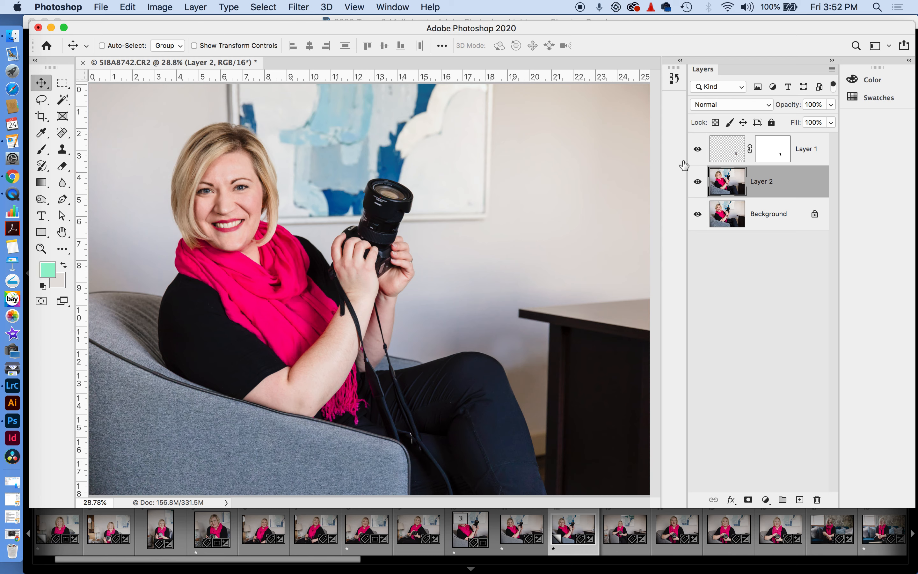
pyautogui.click(698, 182)
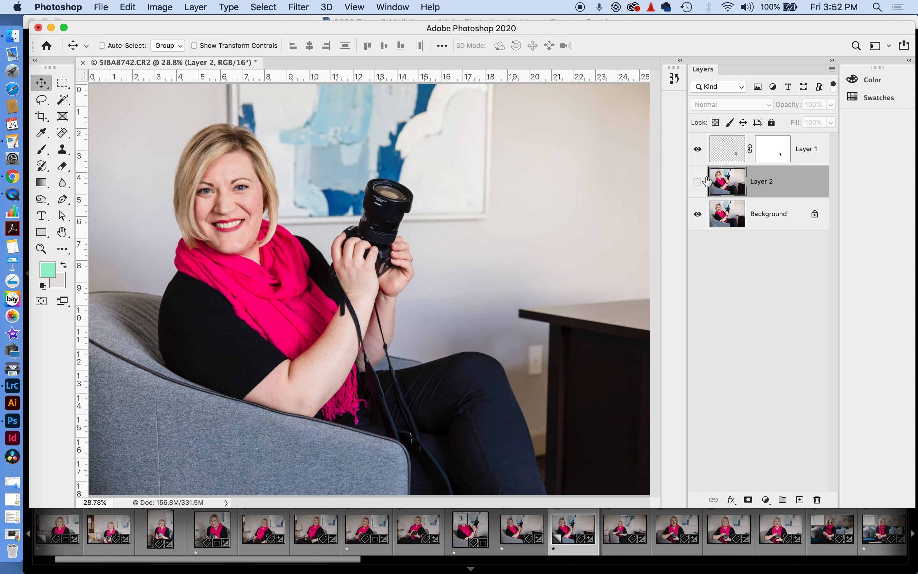
pyautogui.click(698, 182)
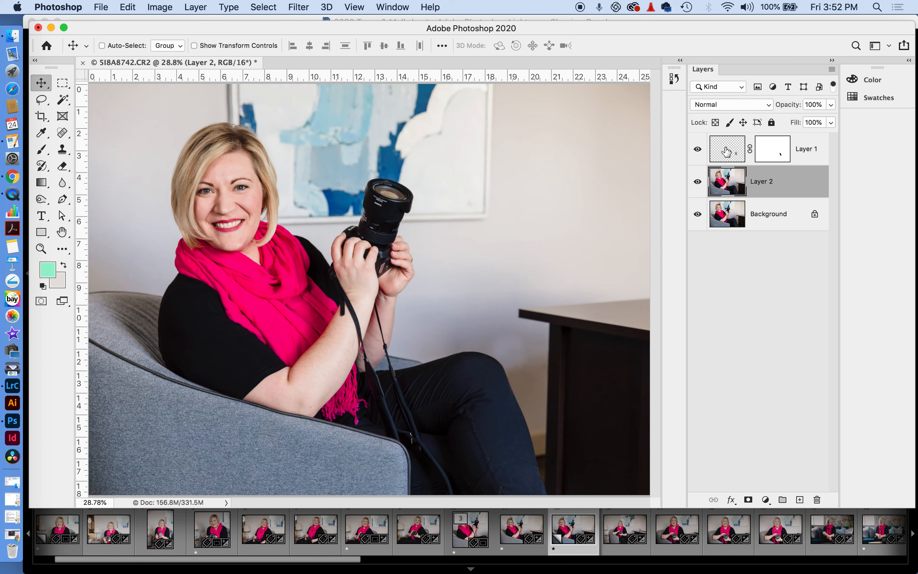
pyautogui.click(698, 183)
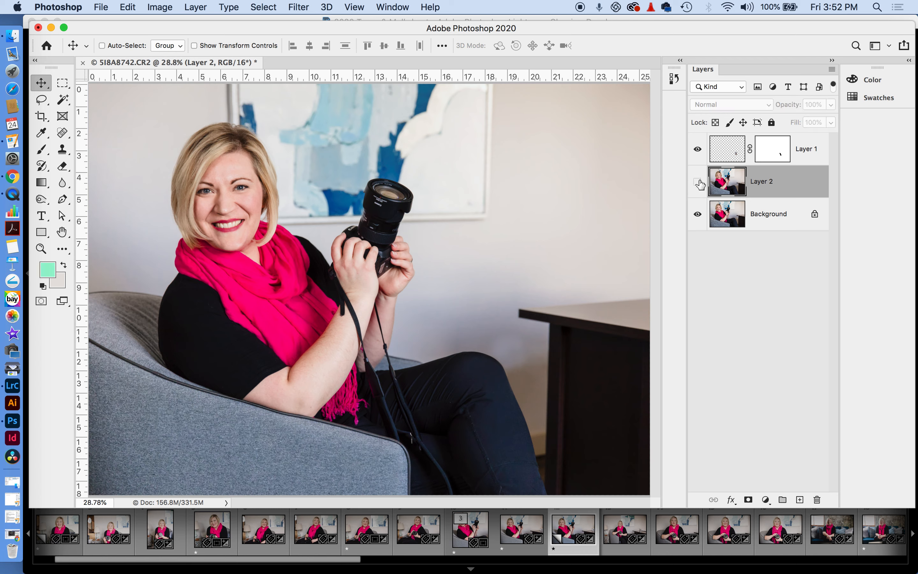
pyautogui.click(698, 183)
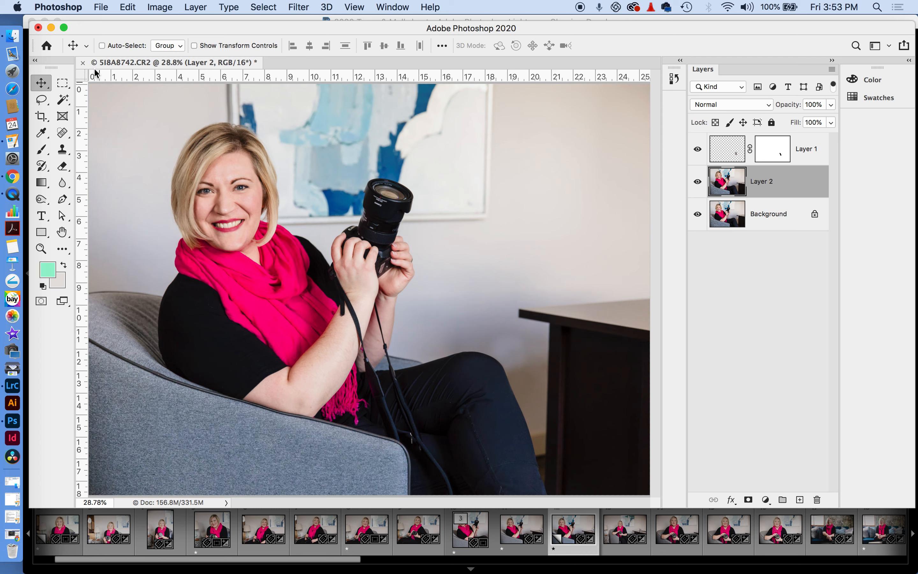
# Close the retouched portrait with Cmd+W, saving the changes back to Lightroom
pyautogui.press('super+w')
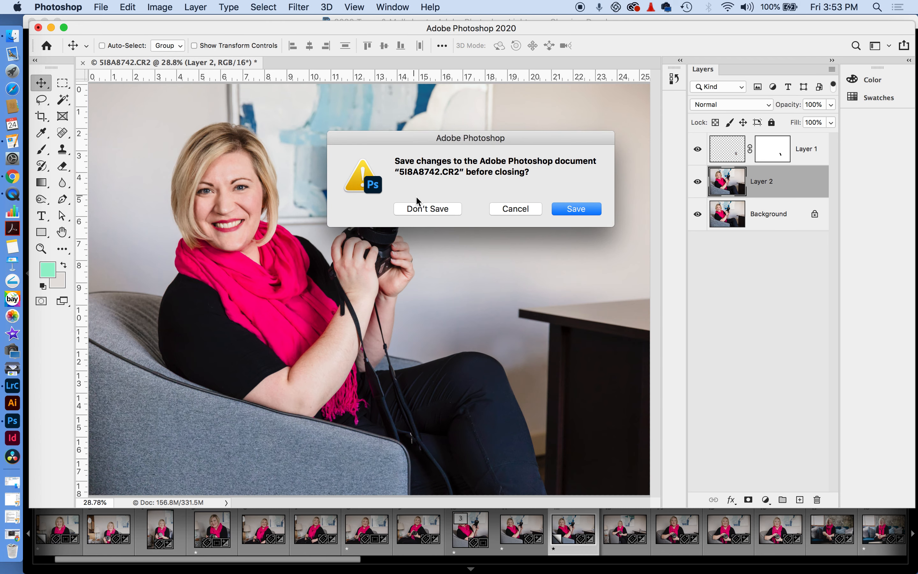
pyautogui.click(423, 207)
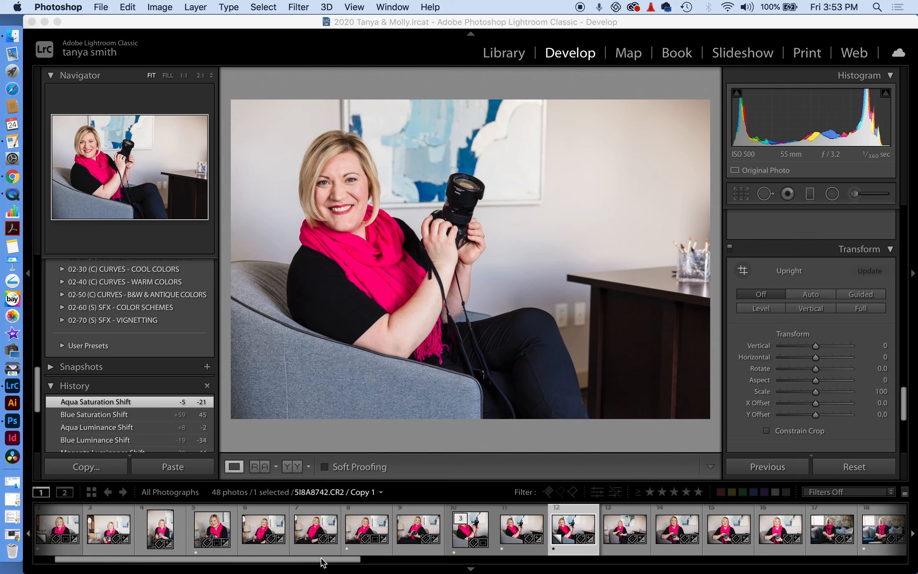
# Scroll the filmstrip and open the blue-couch portrait by the window, photo 18
pyautogui.moveTo(353, 561); pyautogui.dragTo(548, 557)
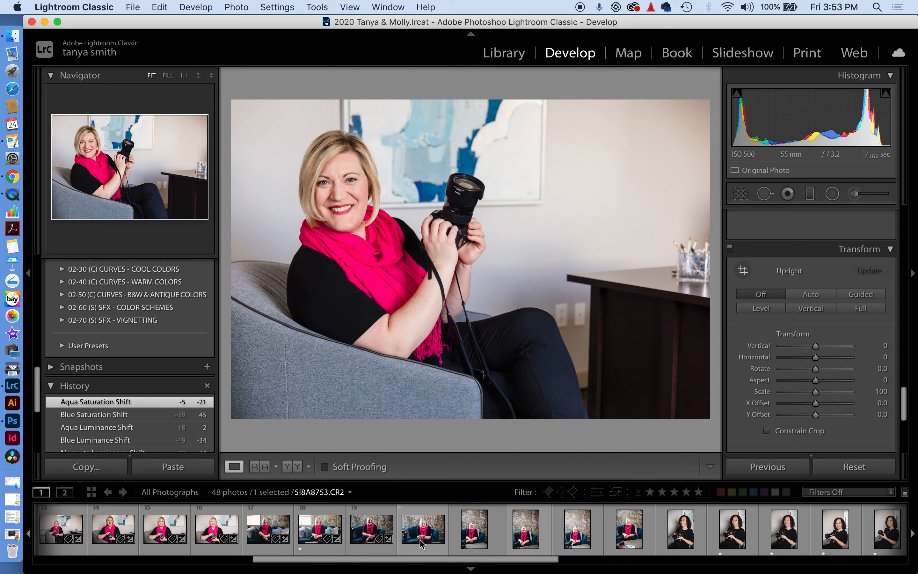
pyautogui.click(357, 541)
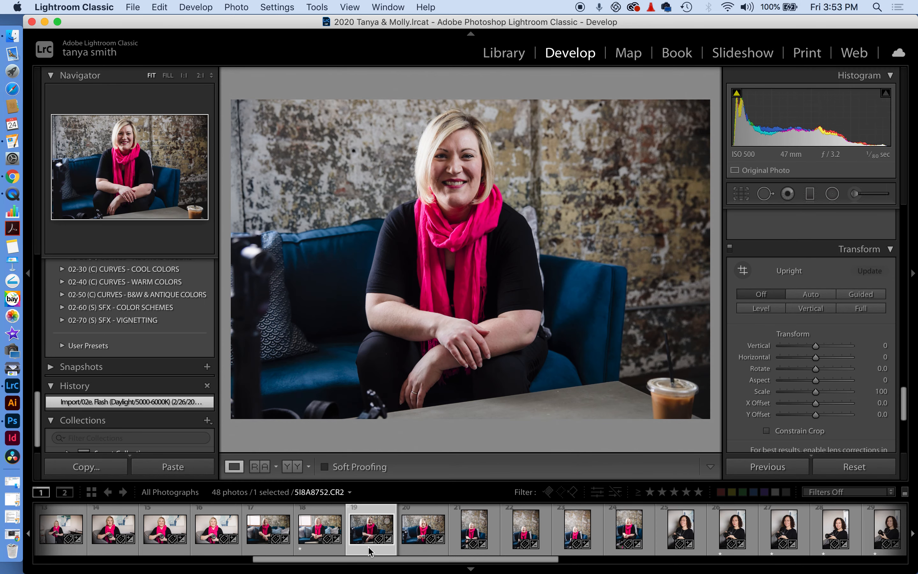
pyautogui.click(336, 551)
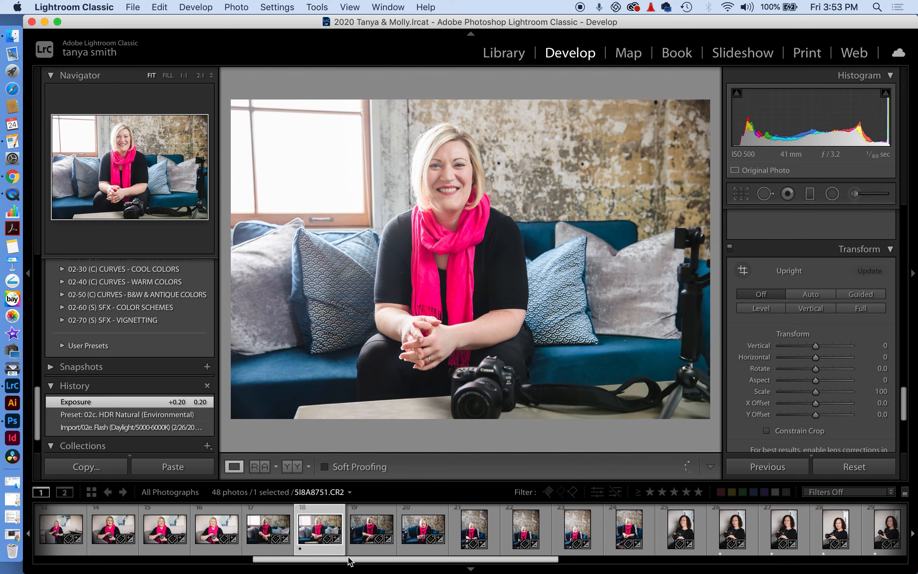
pyautogui.moveTo(349, 560); pyautogui.dragTo(22, 552)
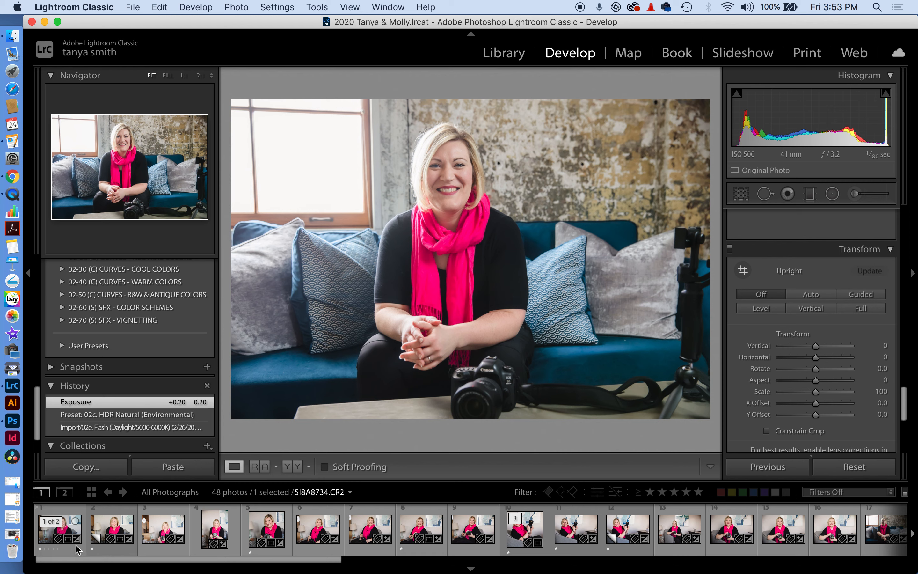